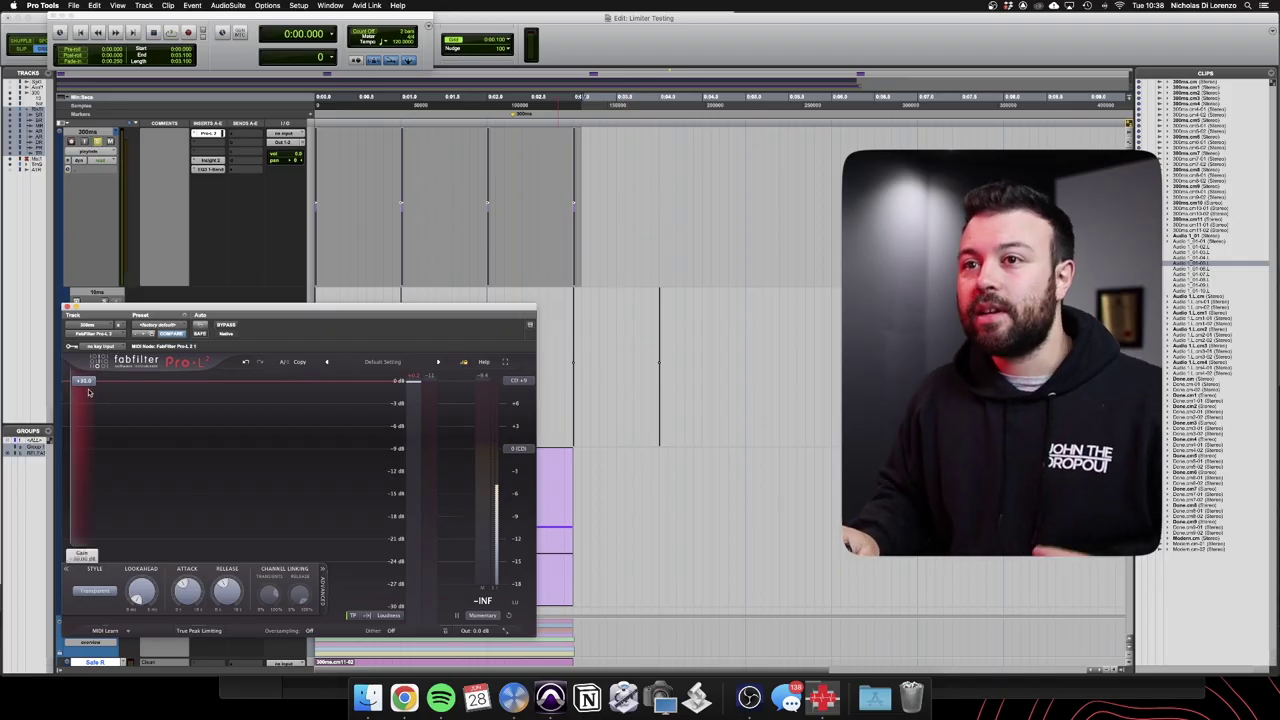
Drag Pro-L 2's Gain slider down from +30 dB to 0 dB
mouse_move(88, 392)
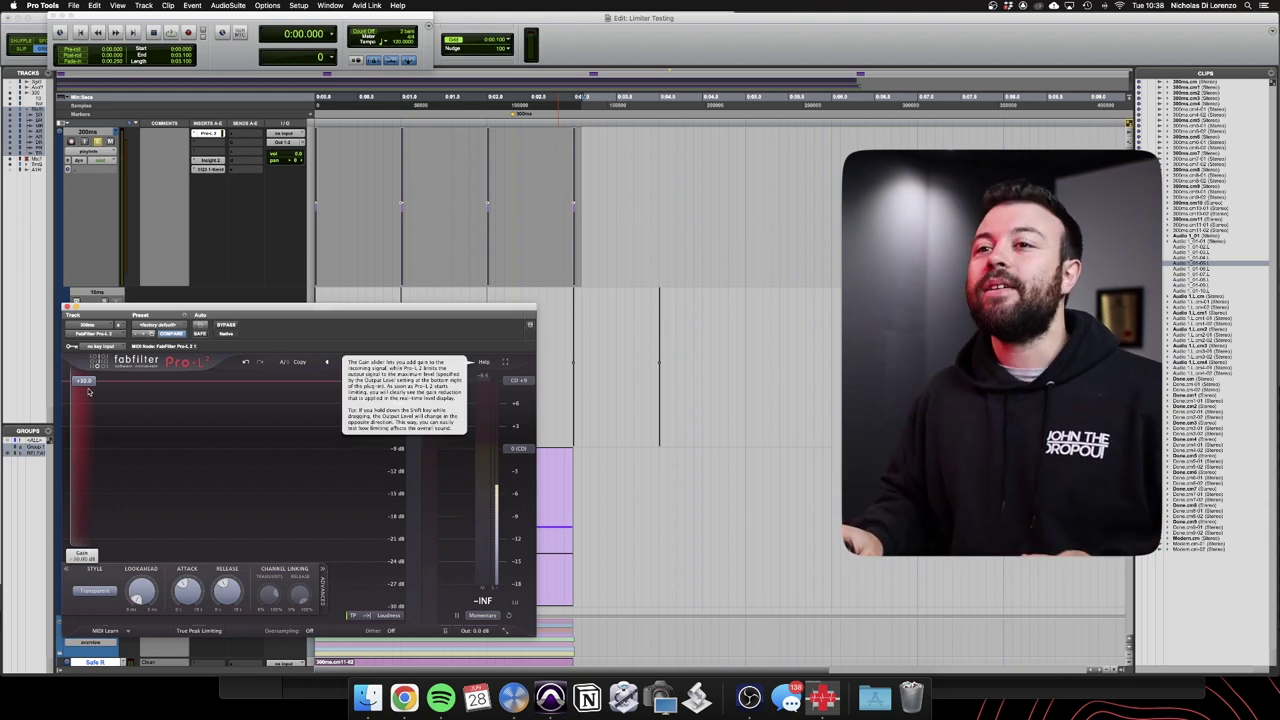
drag(88, 392, 73, 500)
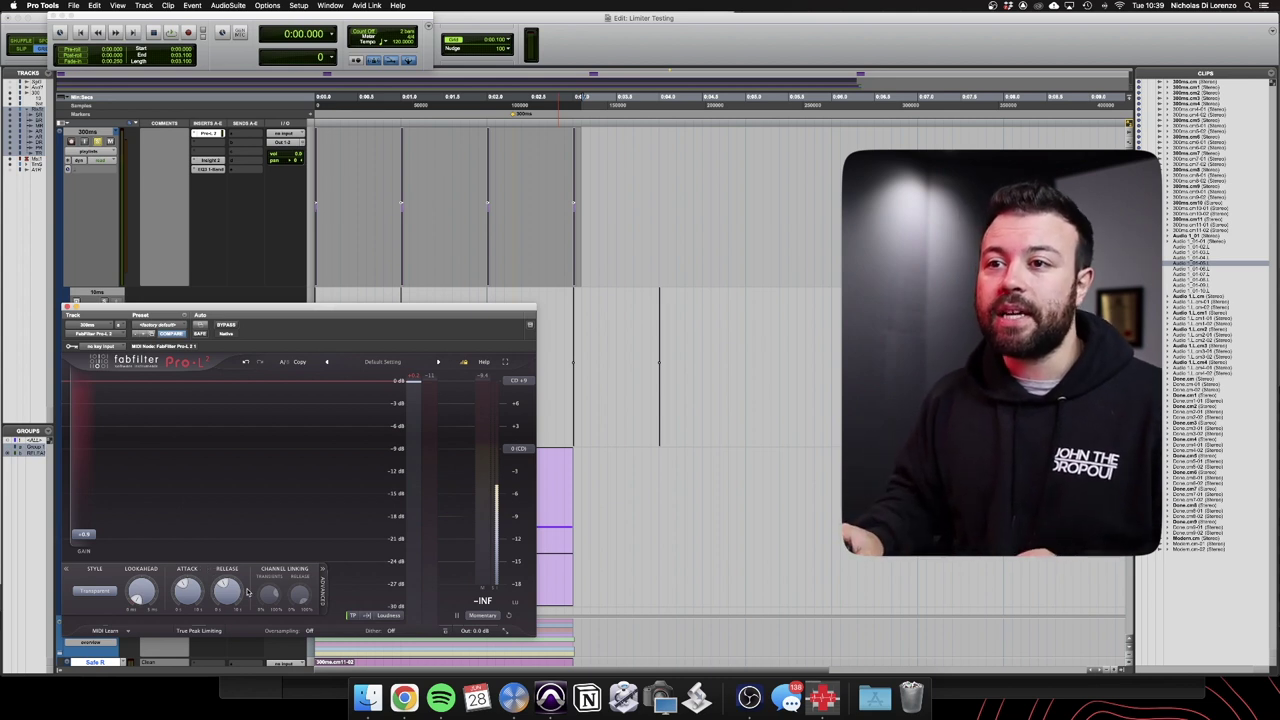
Set Pro-L 2's release to about 1000 ms and reselect the test clip from its start
mouse_move(227, 592)
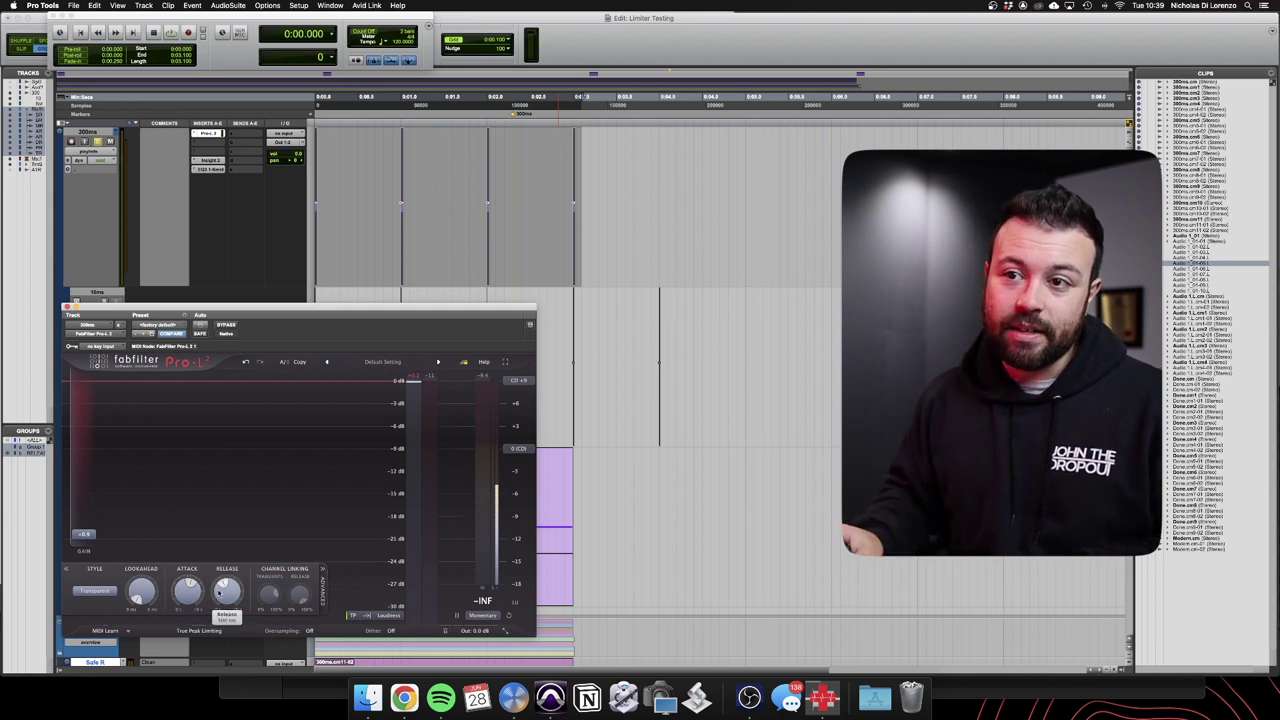
scroll(226, 592, up, 5)
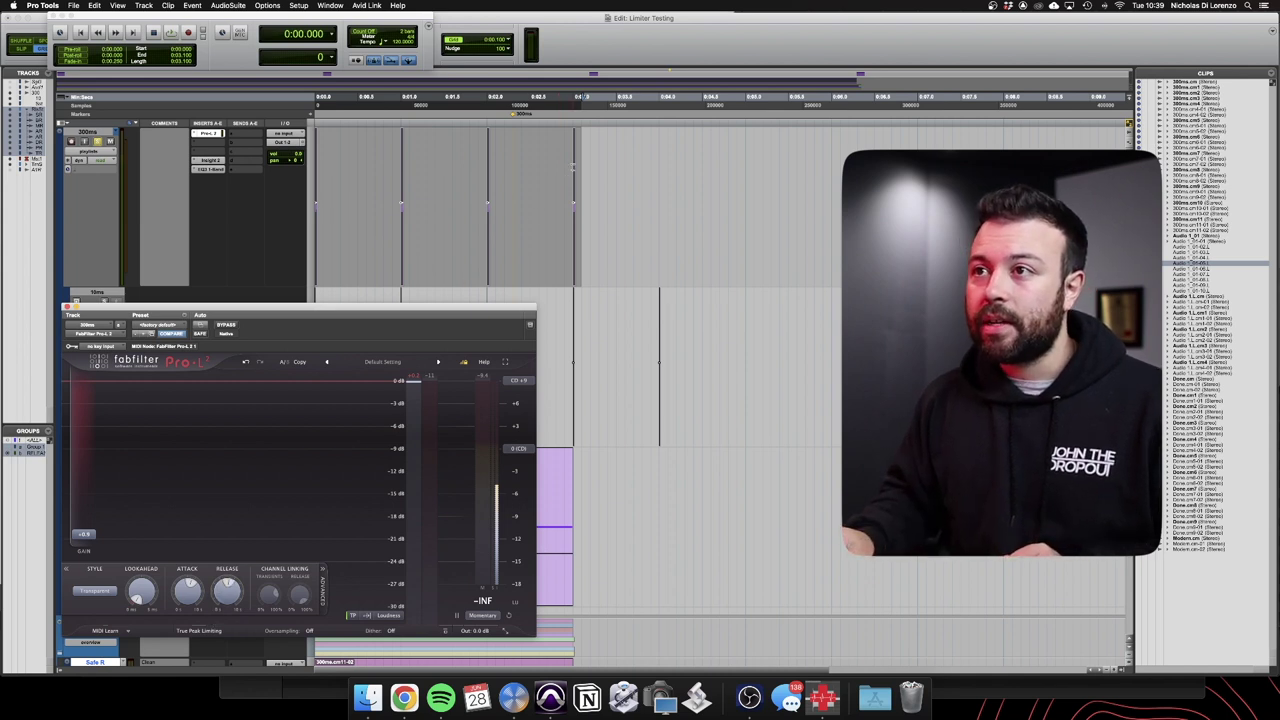
mouse_move(573, 165)
mouse_down()
mouse_move(488, 190)
mouse_move(220, 340)
mouse_up()
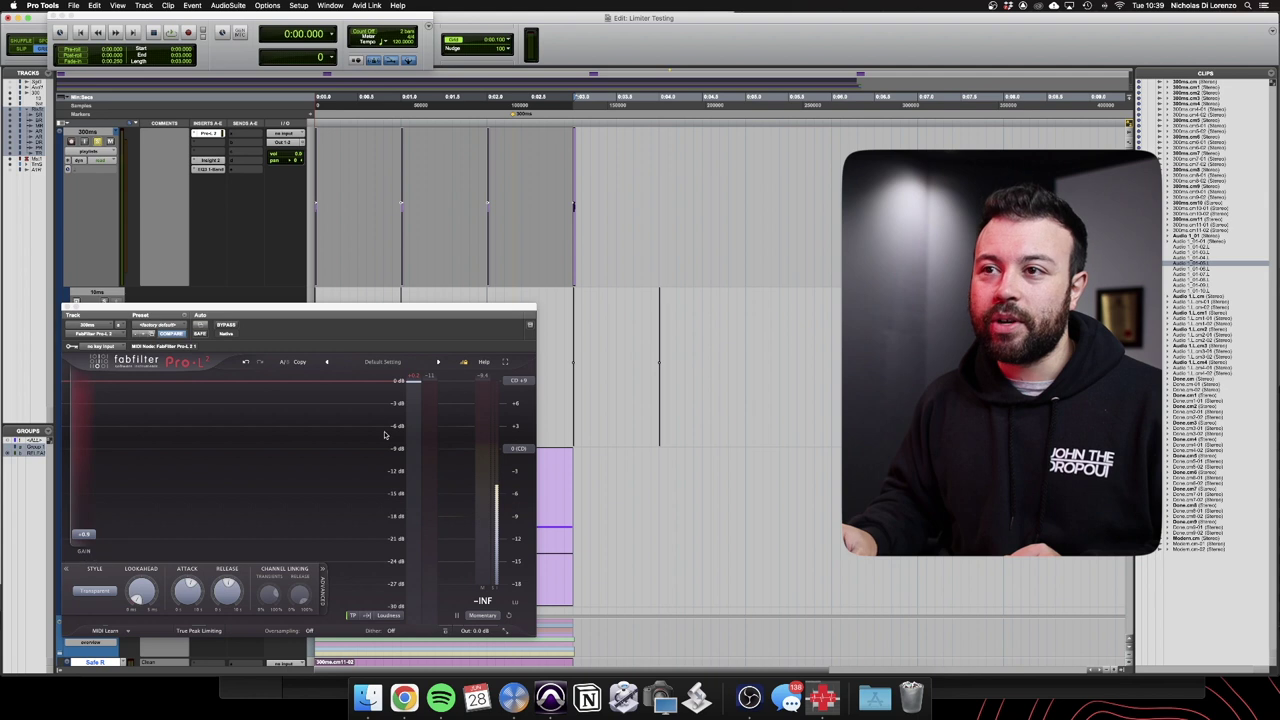
Raise the limiter gain to about +30 dB and play the test clip once
drag(87, 534, 68, 326)
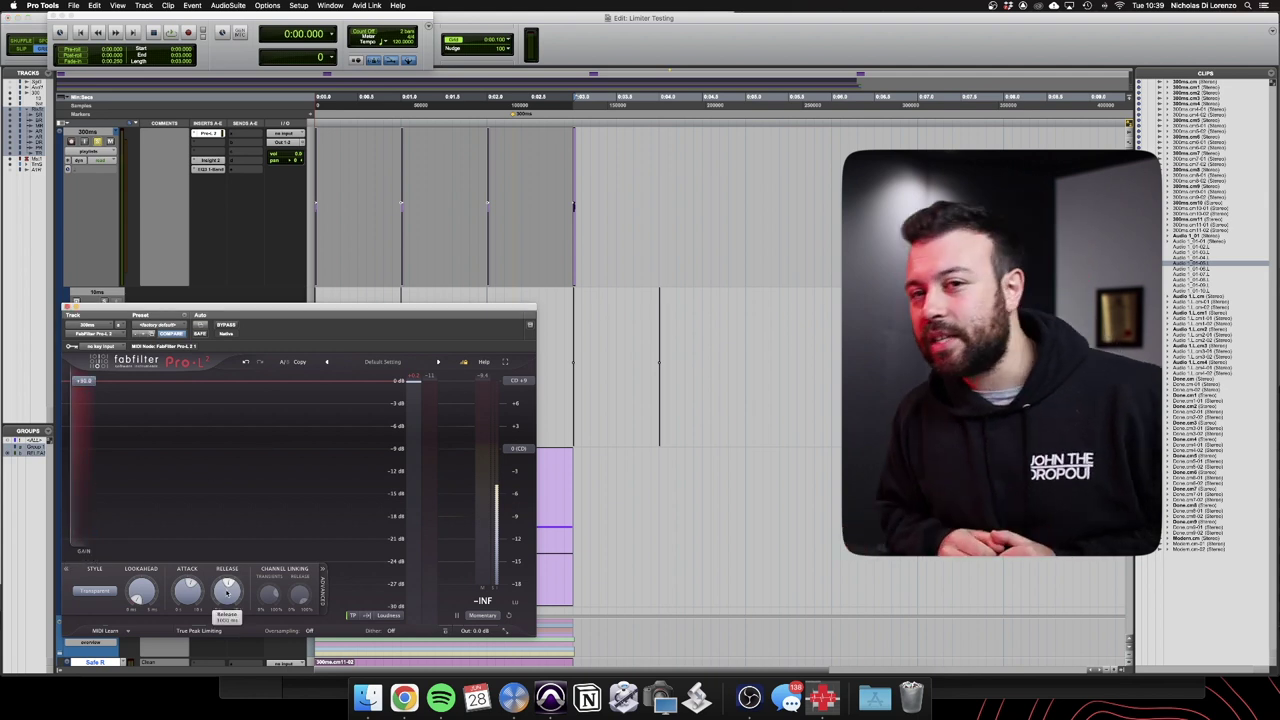
key(space)
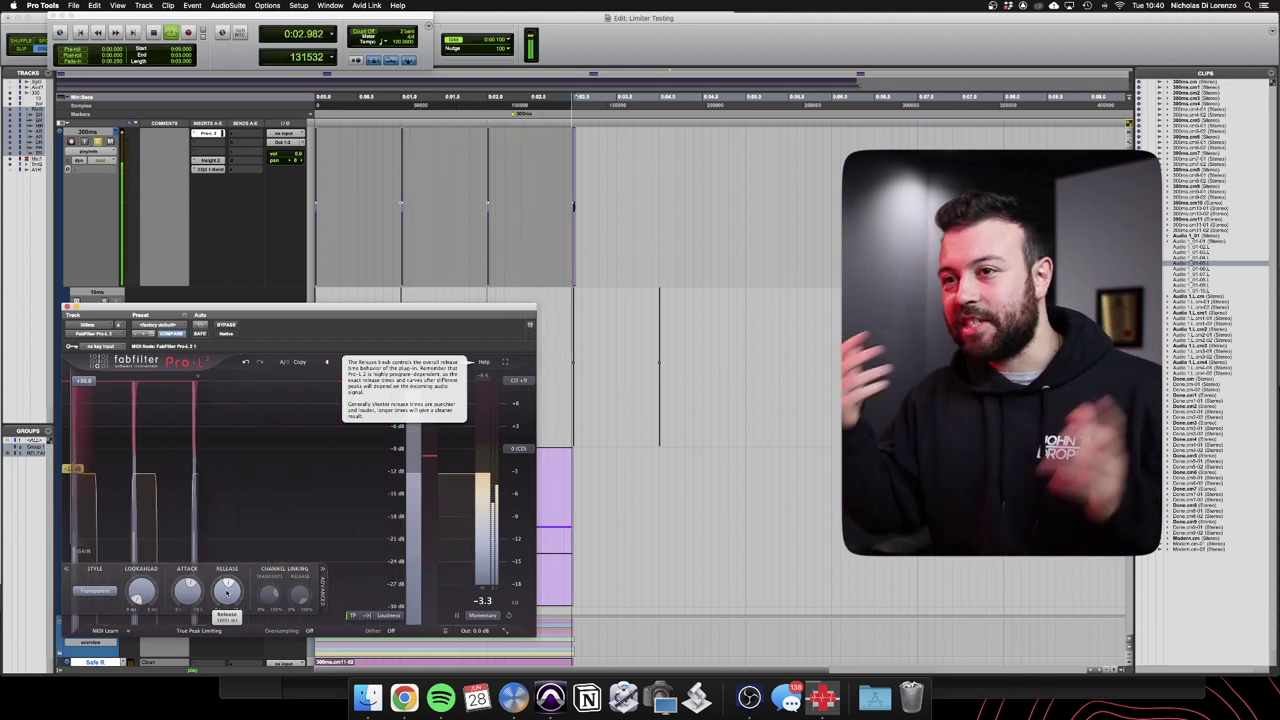
key(space)
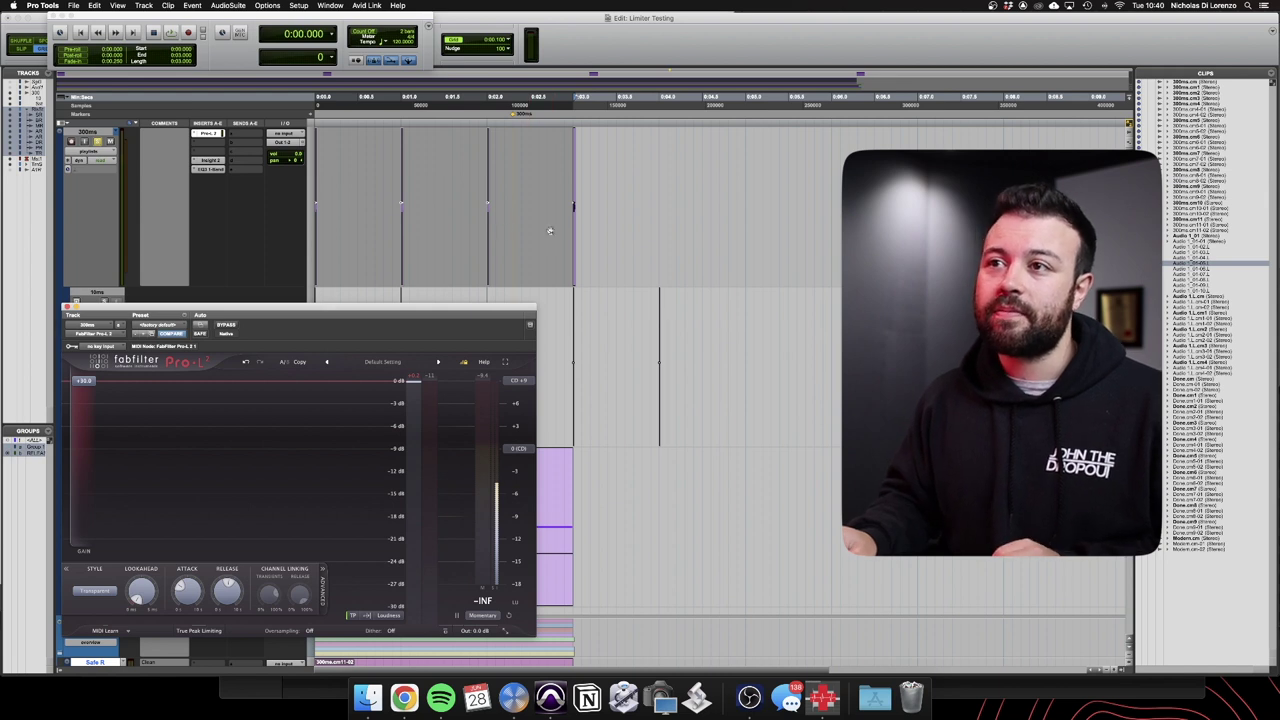
Loop the test signal while lengthening Pro-L 2's attack, then shortening it to about 78.6 ms
key(space)
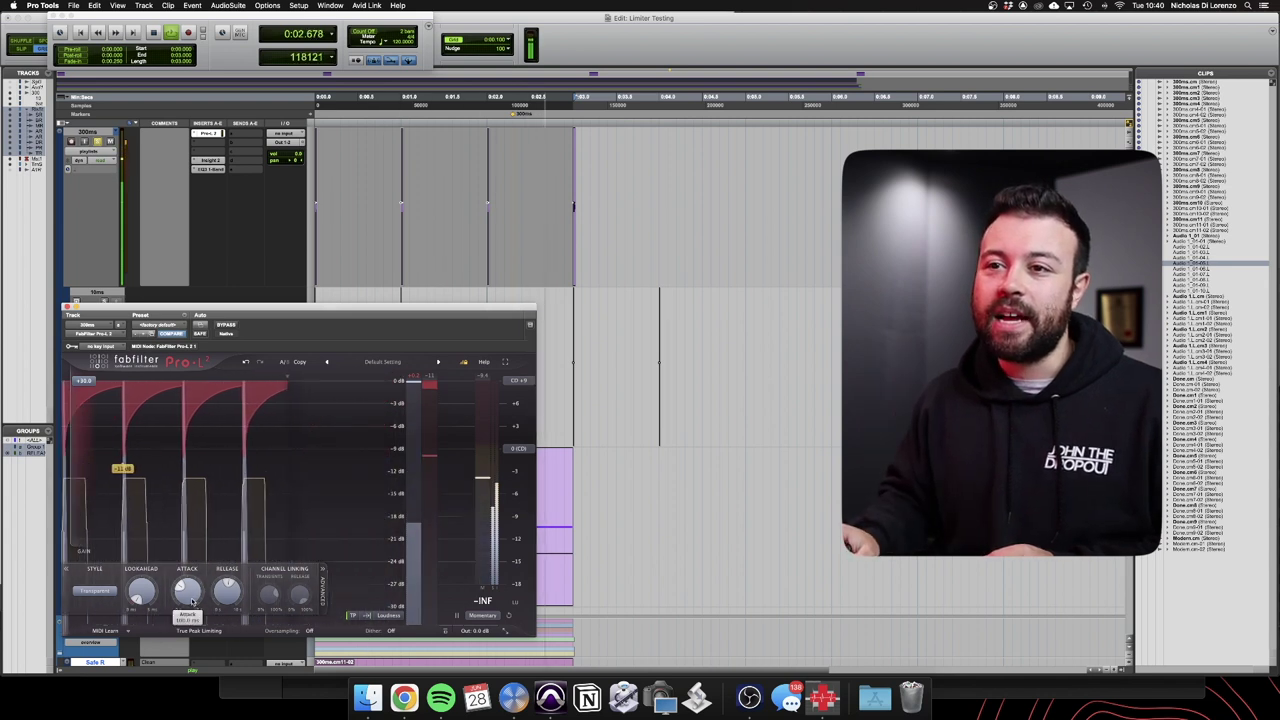
drag(191, 598, 194, 554)
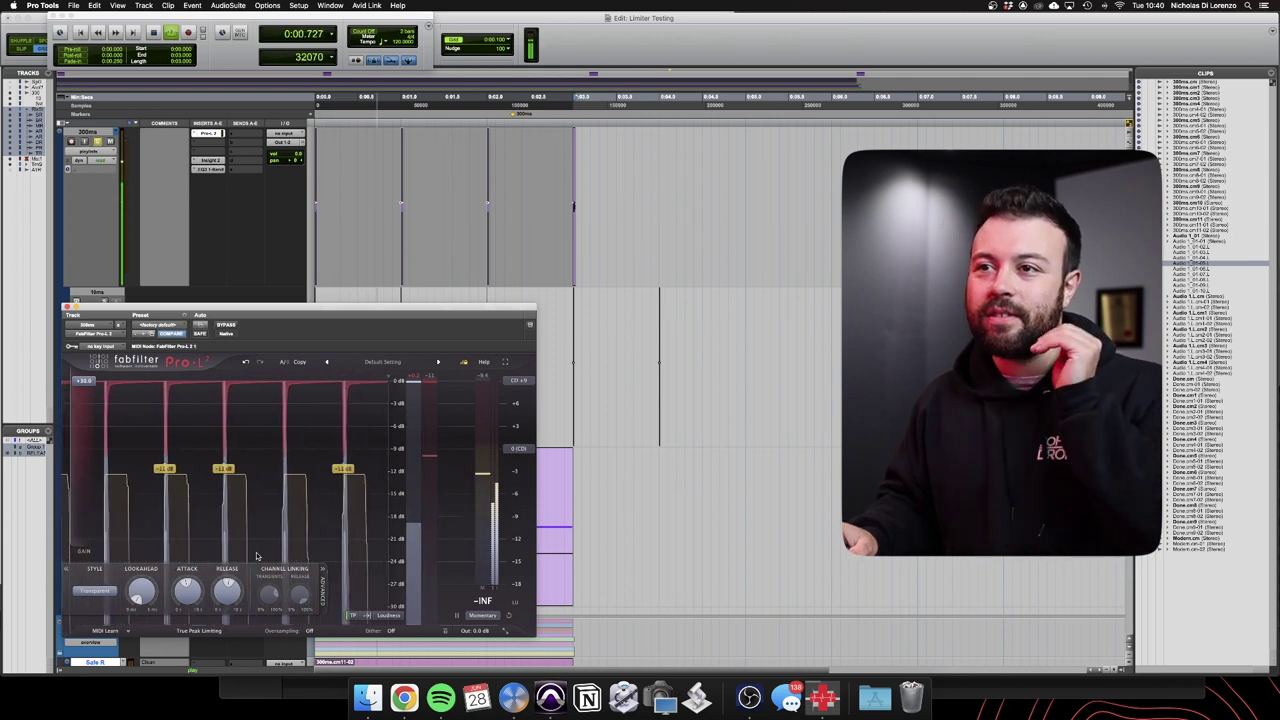
mouse_move(193, 598)
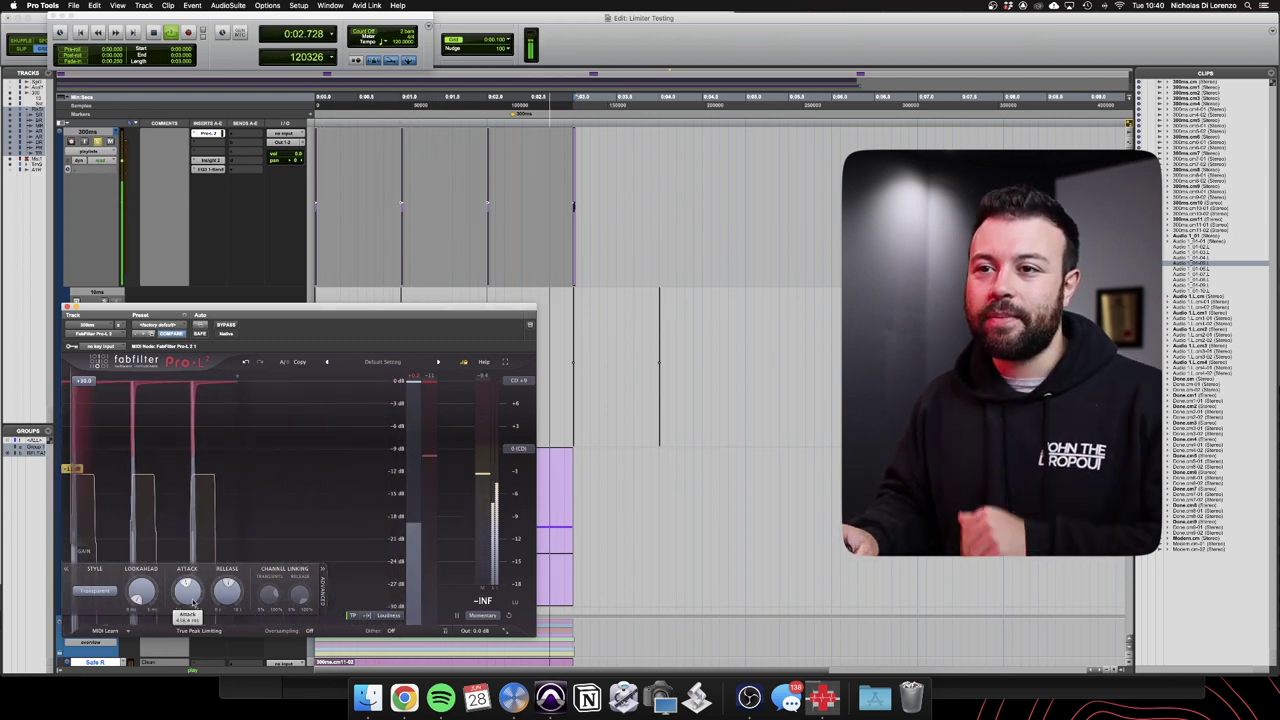
drag(193, 598, 189, 637)
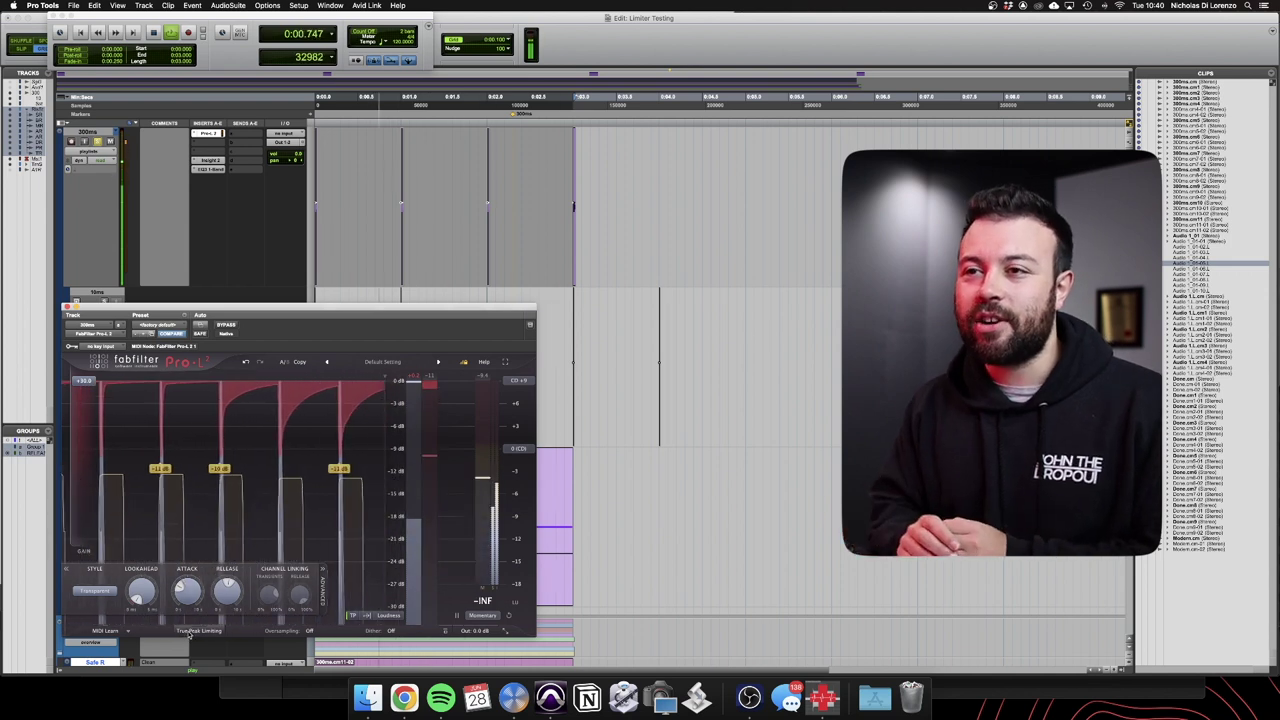
mouse_move(189, 636)
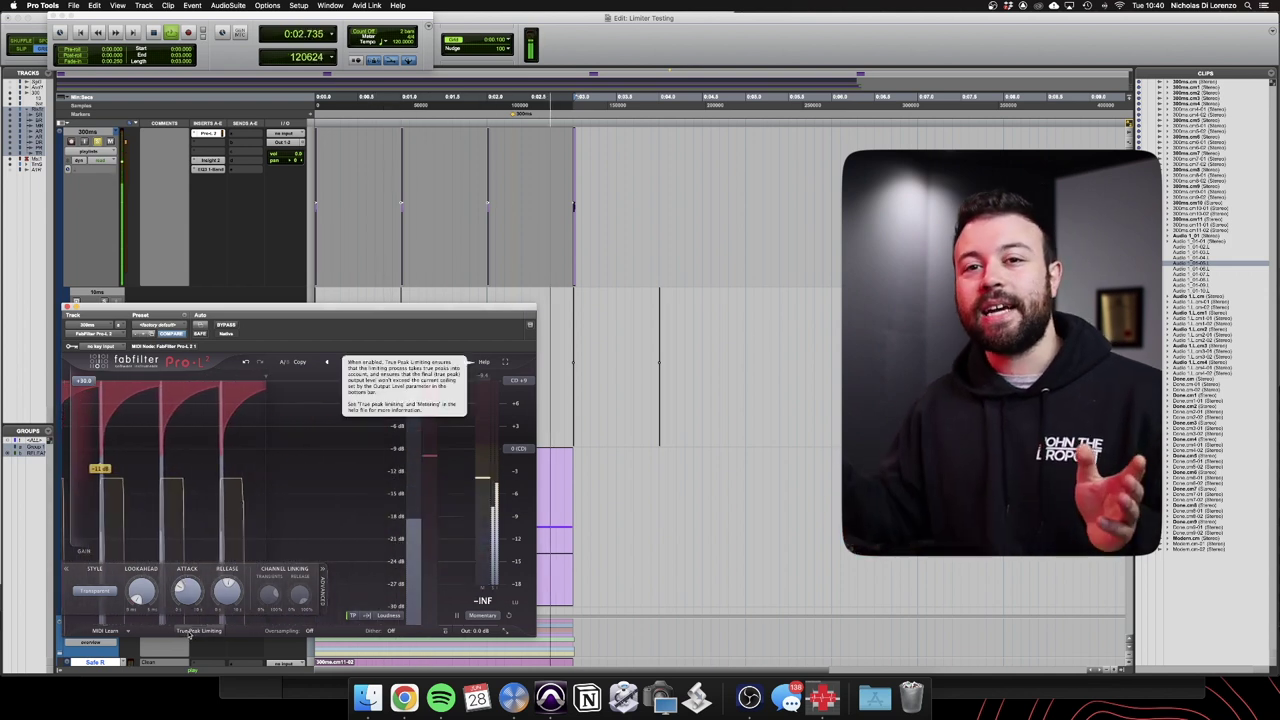
mouse_move(232, 596)
key(space)
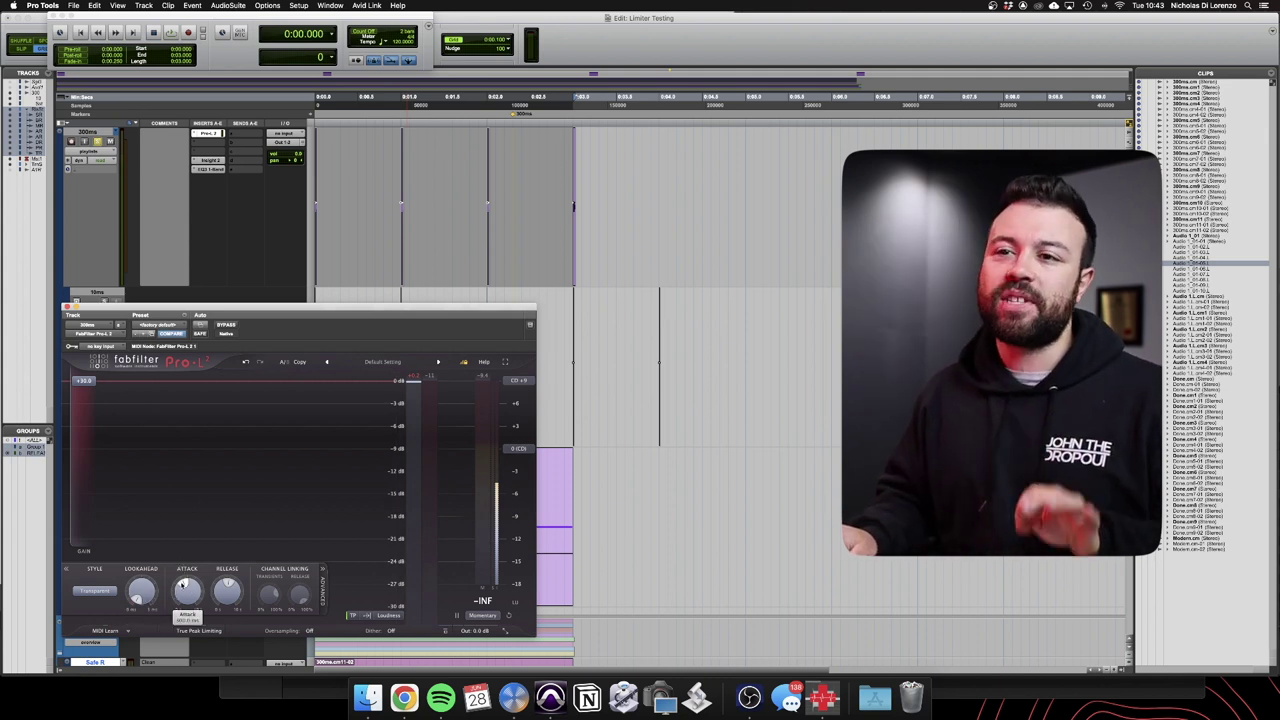
Audition the test signal while increasing Pro-L 2's lookahead and shortening its attack
mouse_move(137, 597)
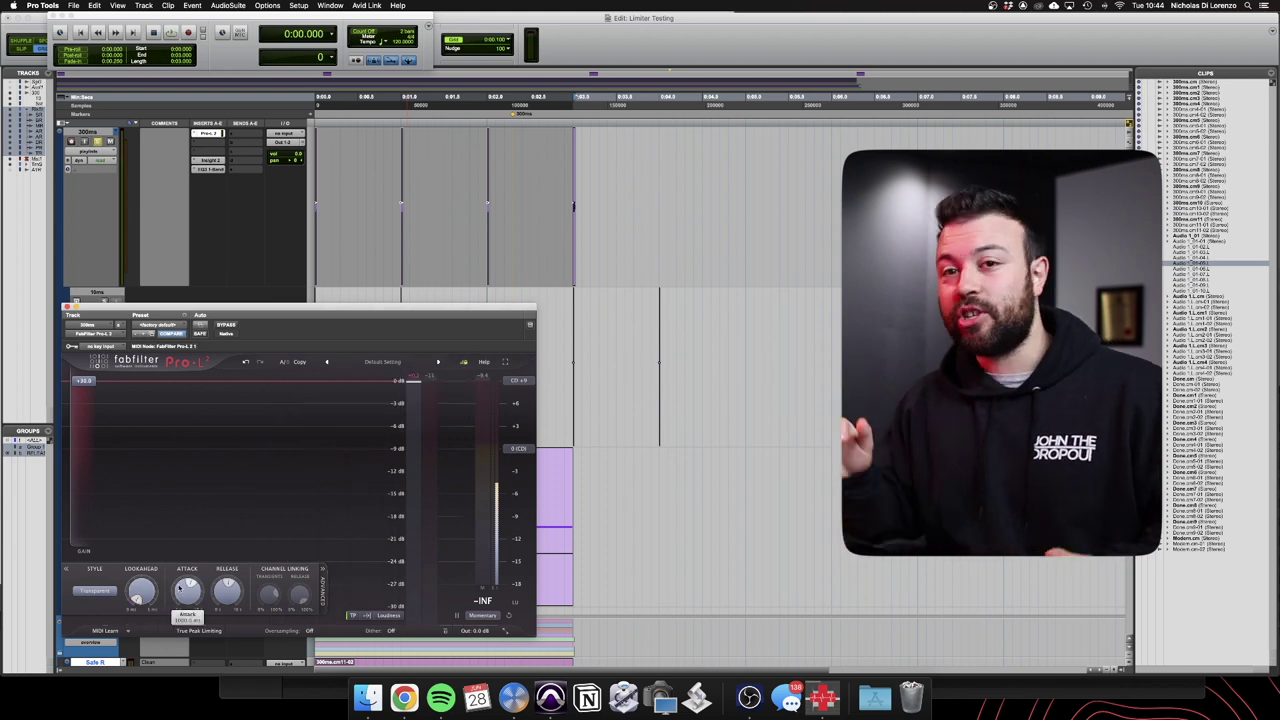
mouse_move(180, 589)
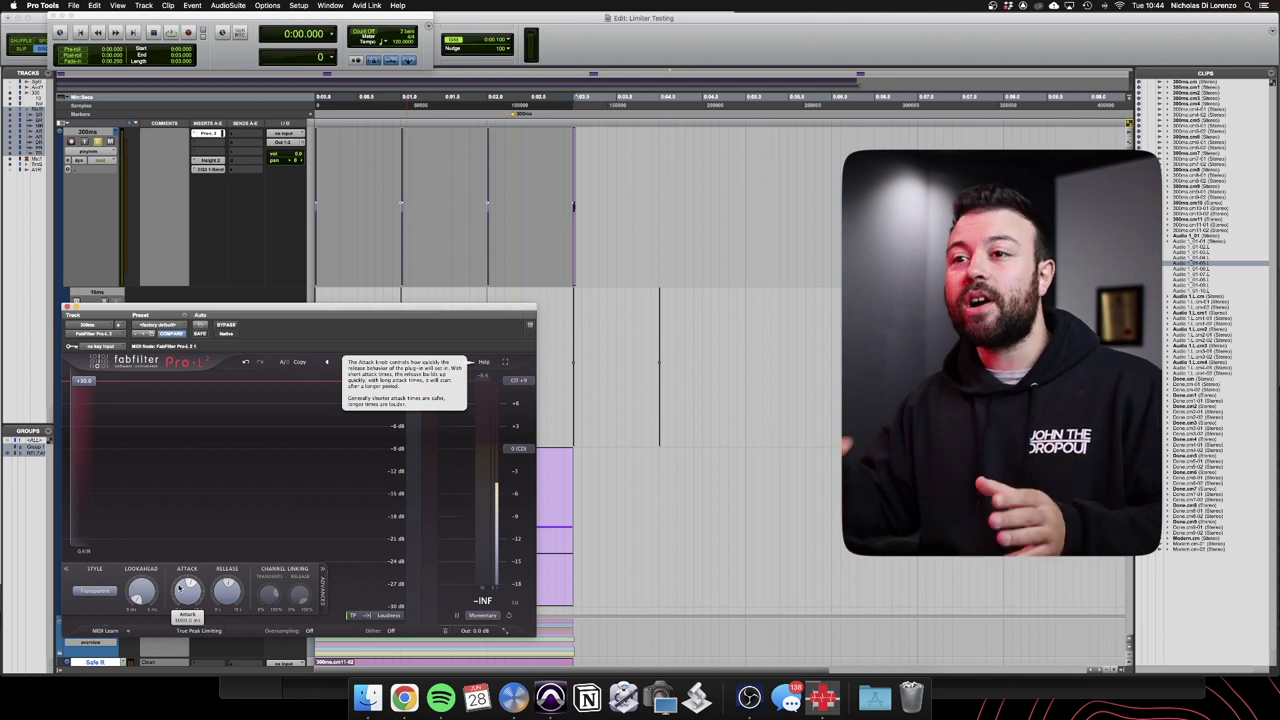
key(space)
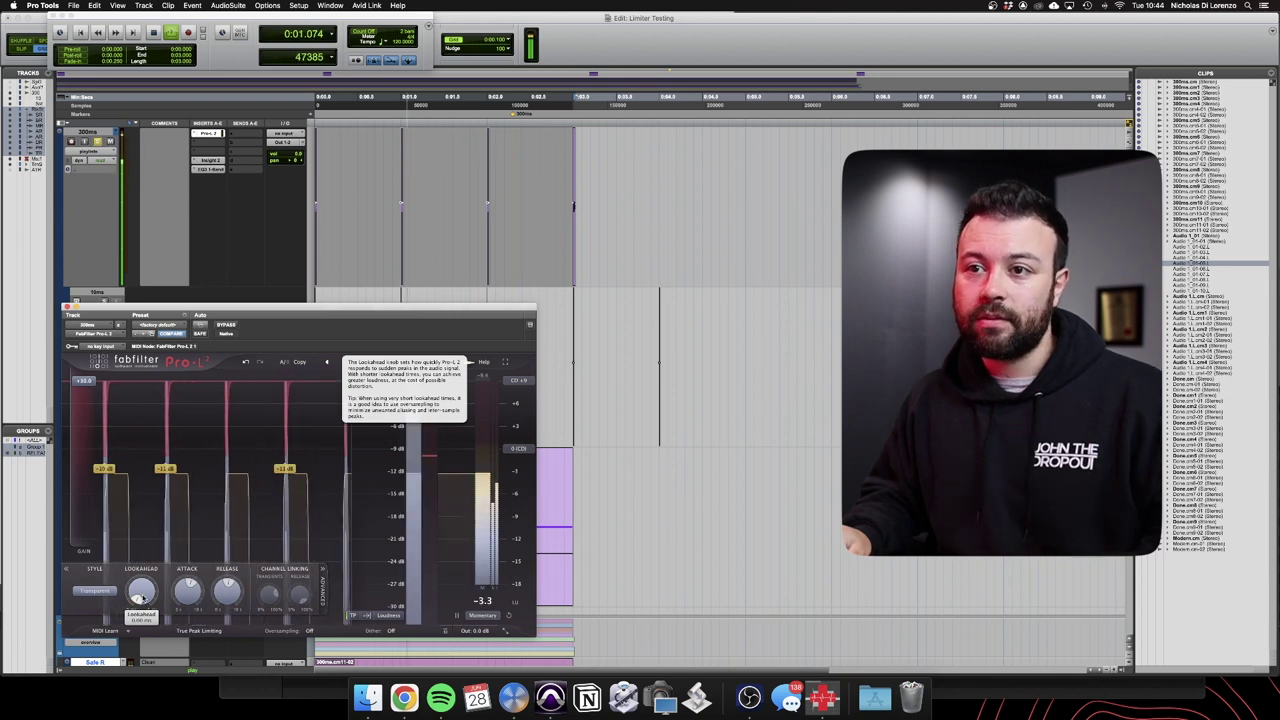
drag(140, 598, 150, 562)
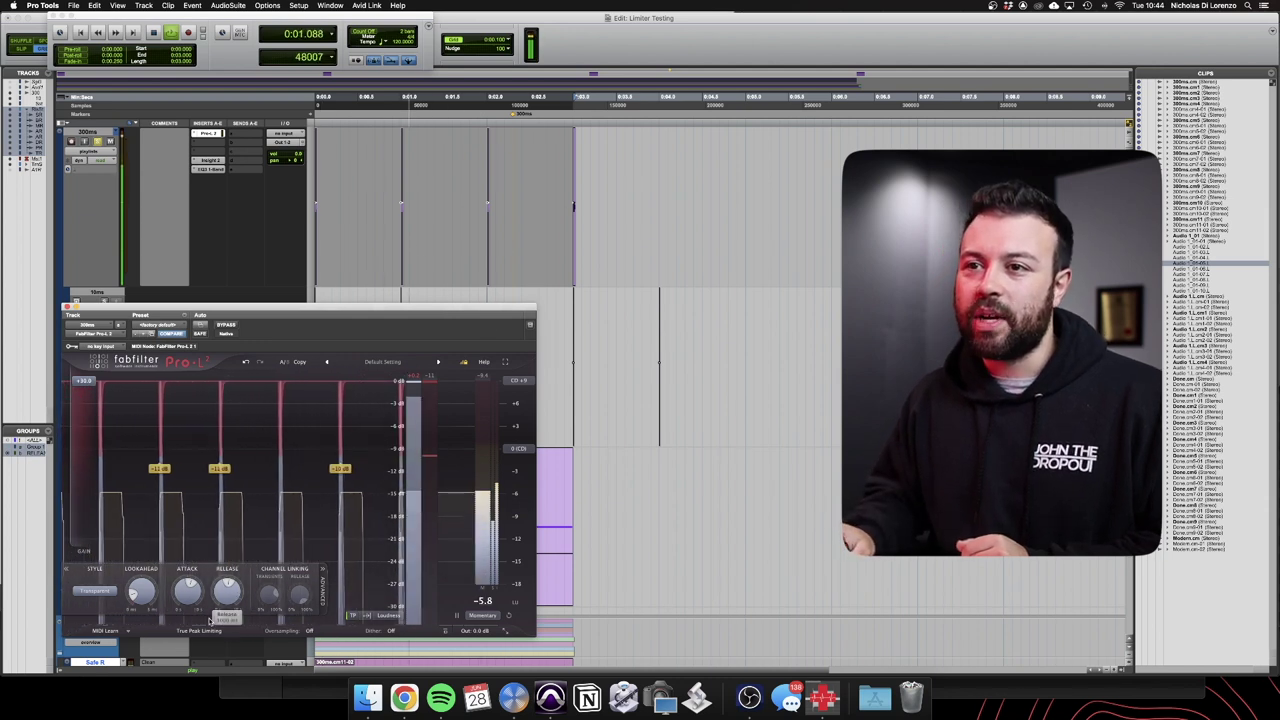
drag(187, 590, 182, 598)
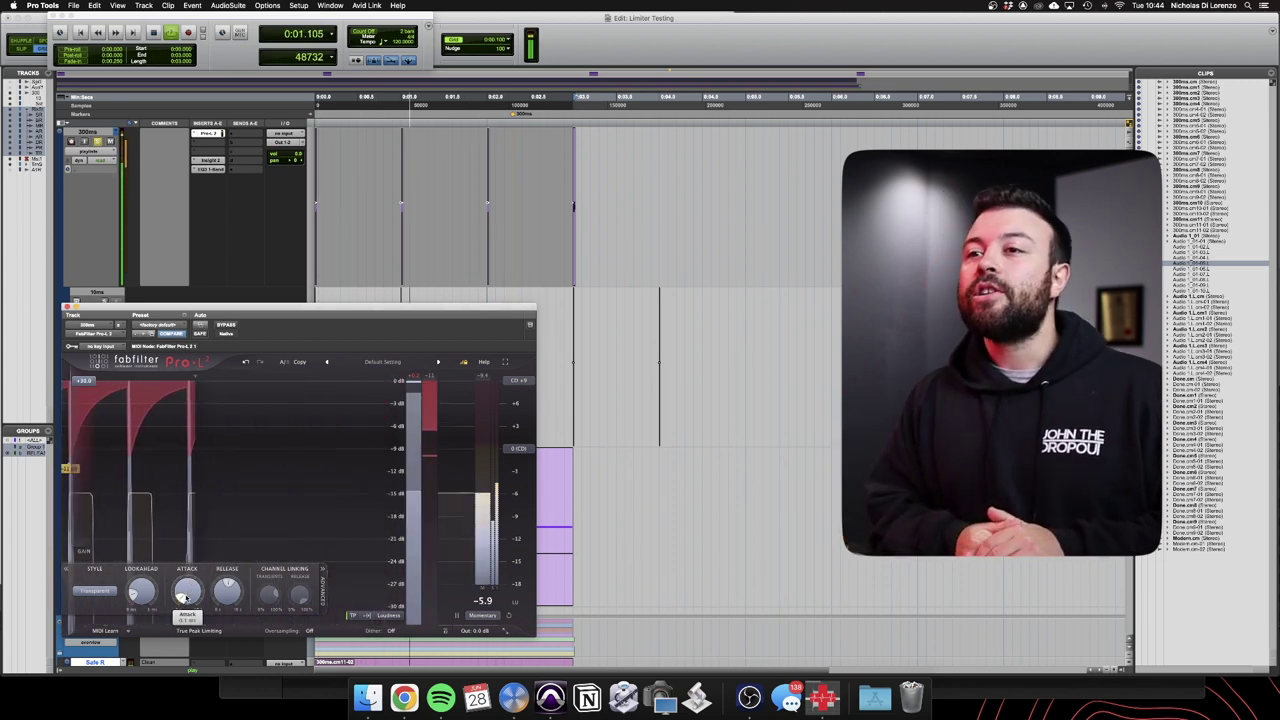
key(space)
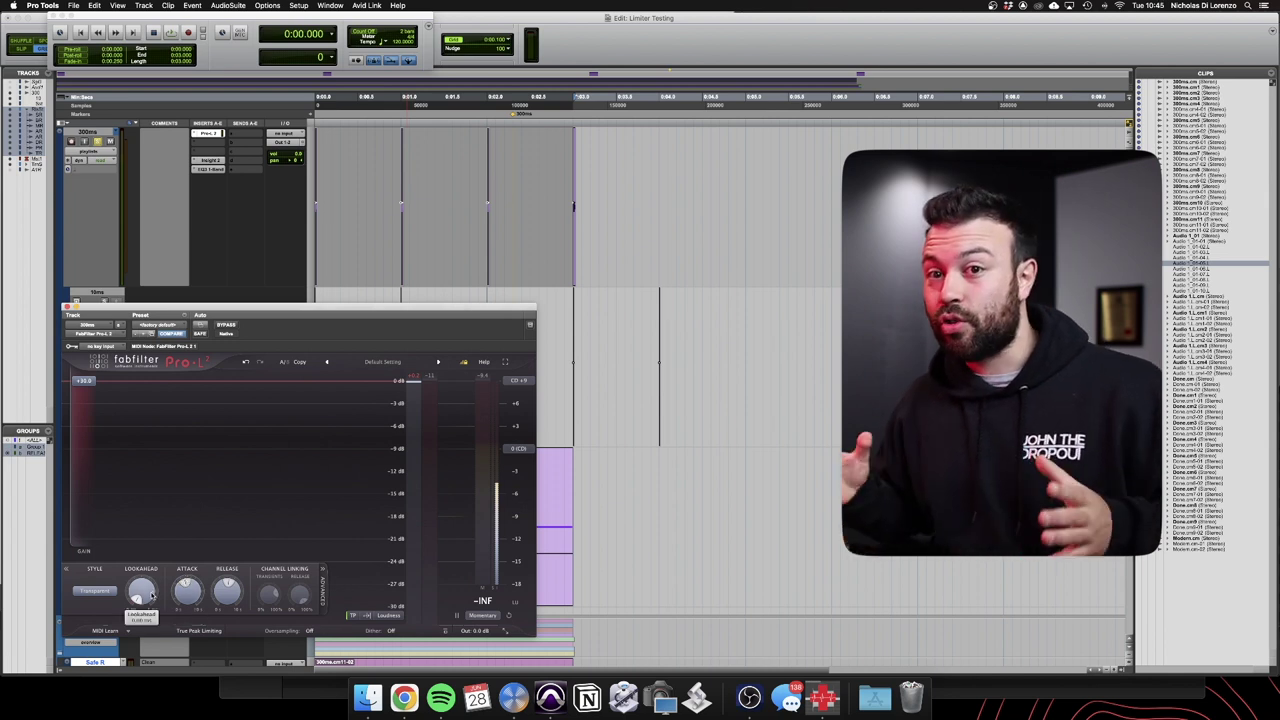
Show the Pro-L 2 insert on Aux 1 and both Insight meter windows in the Pro-L2 Test session
mouse_move(151, 596)
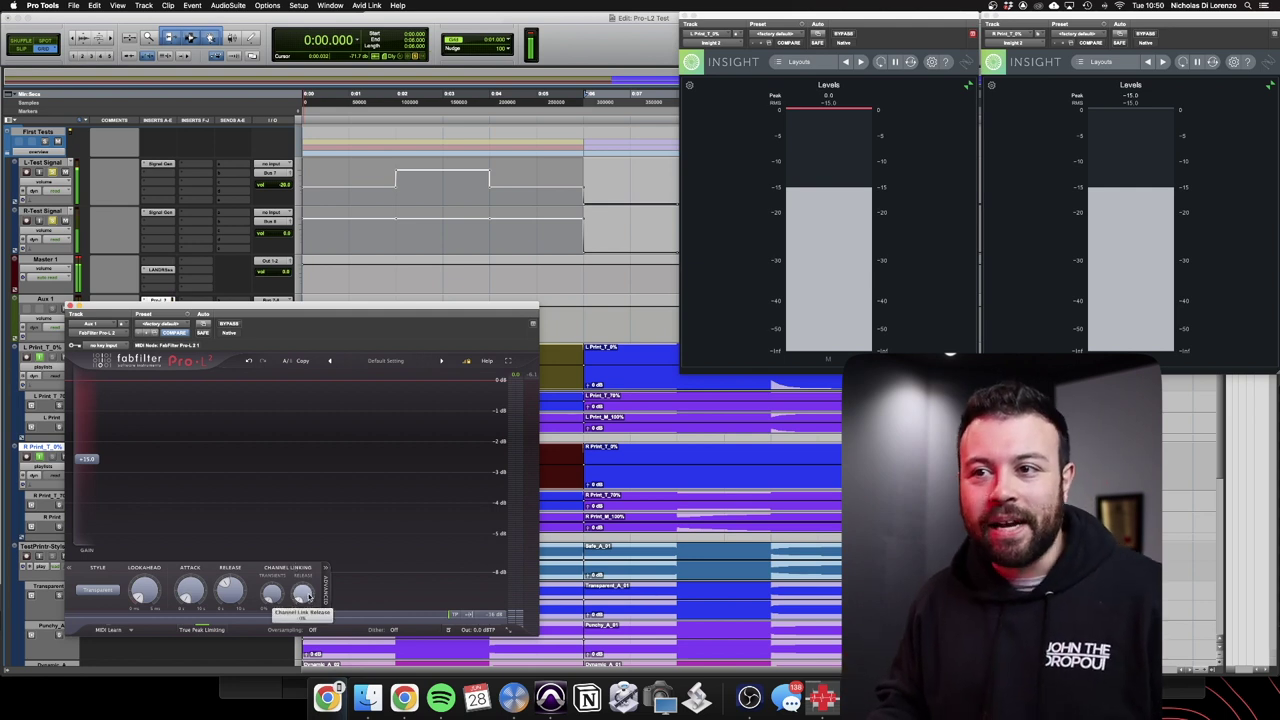
mouse_move(306, 596)
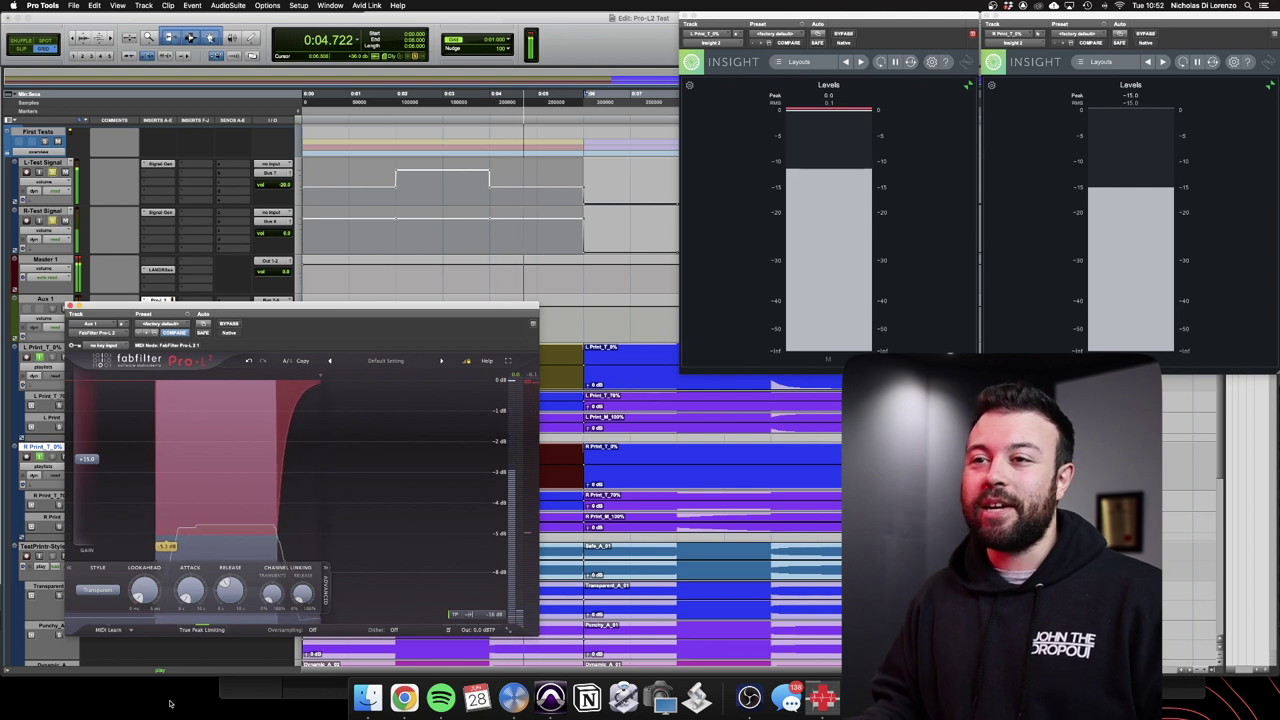
mouse_move(307, 604)
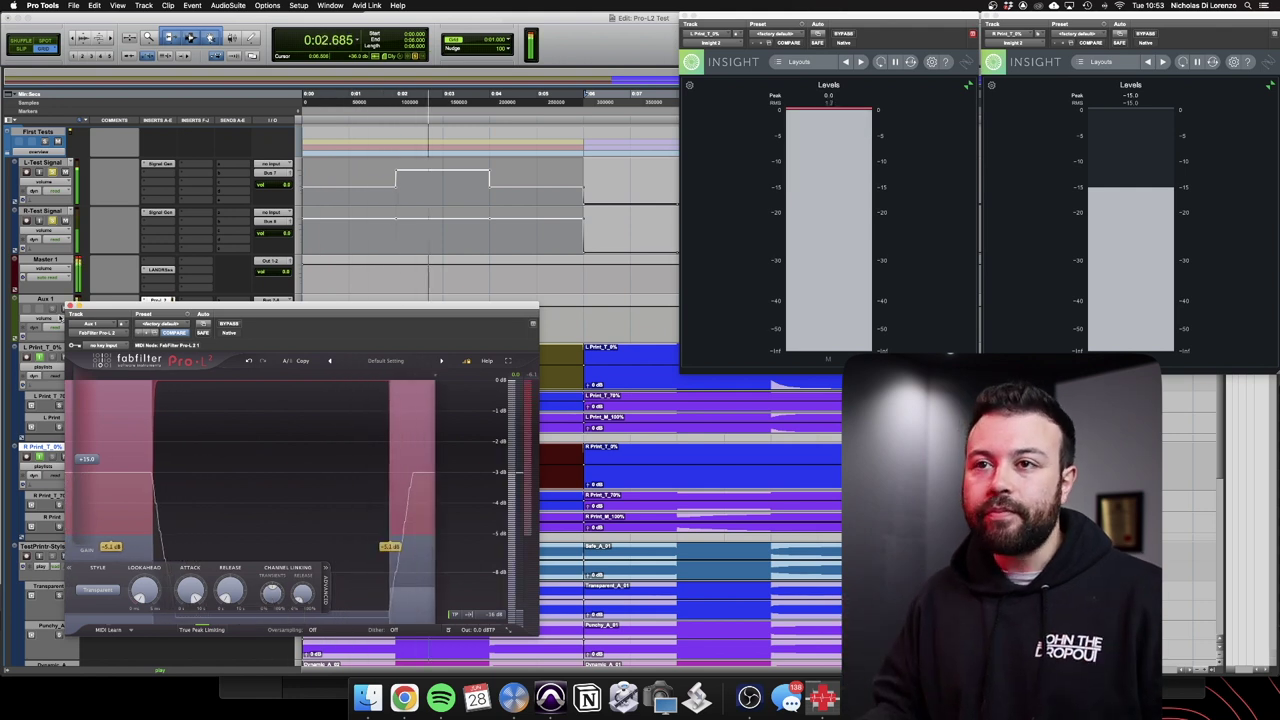
Close Pro-L 2, stop playback, enlarge the L Print and R Print tracks, and shrink all waveforms
click(69, 306)
key(space)
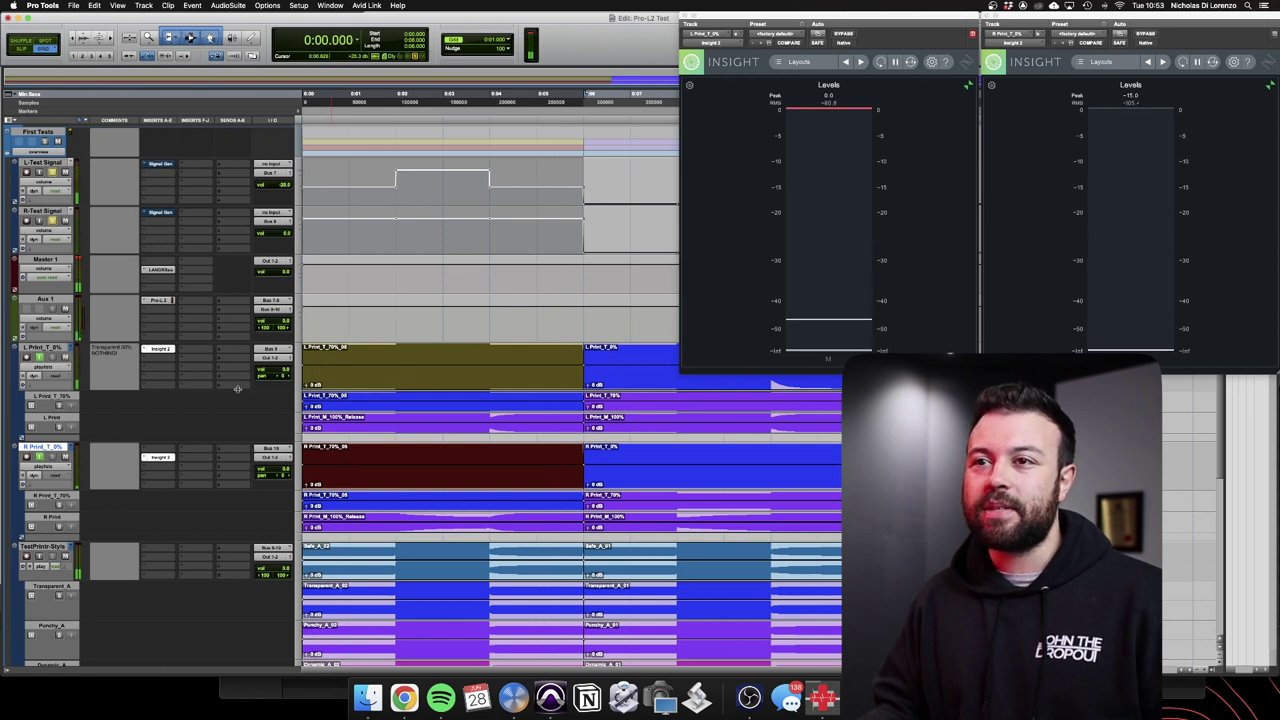
key(ctrl+Down)
key(ctrl+Down)
key(ctrl+Down)
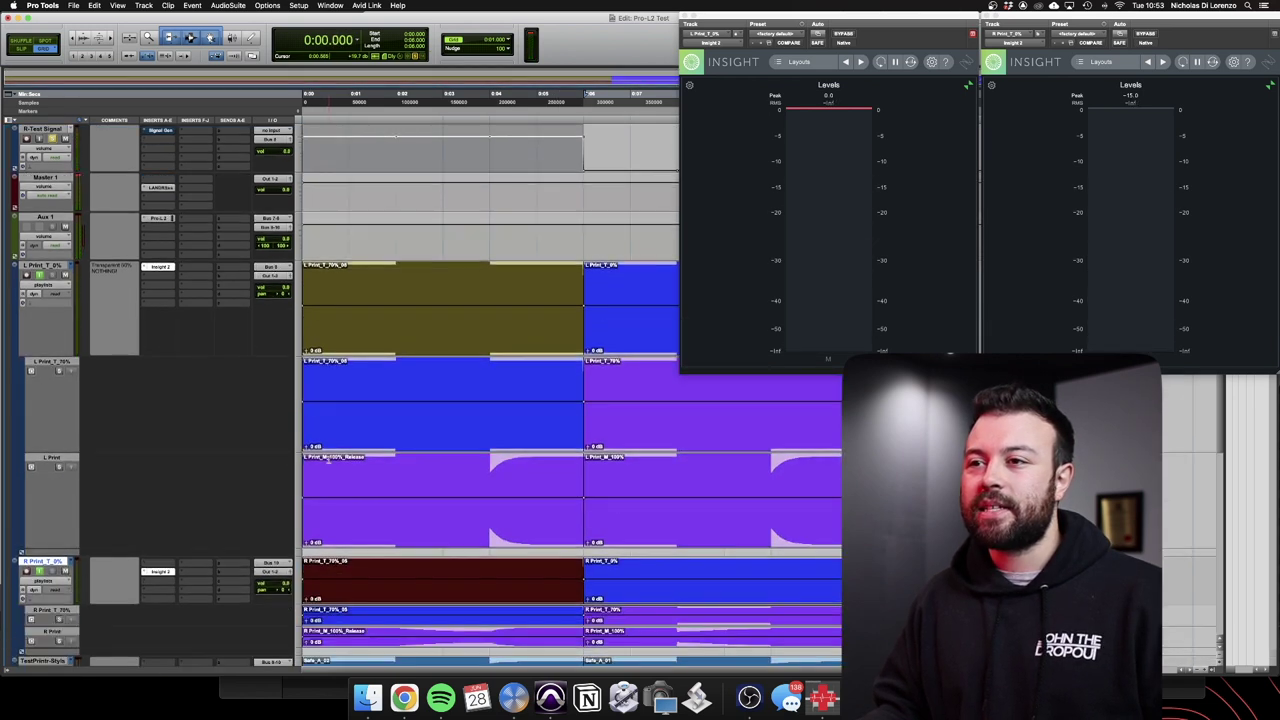
key(ctrl+Down)
key(ctrl+Down)
key(ctrl+Down)
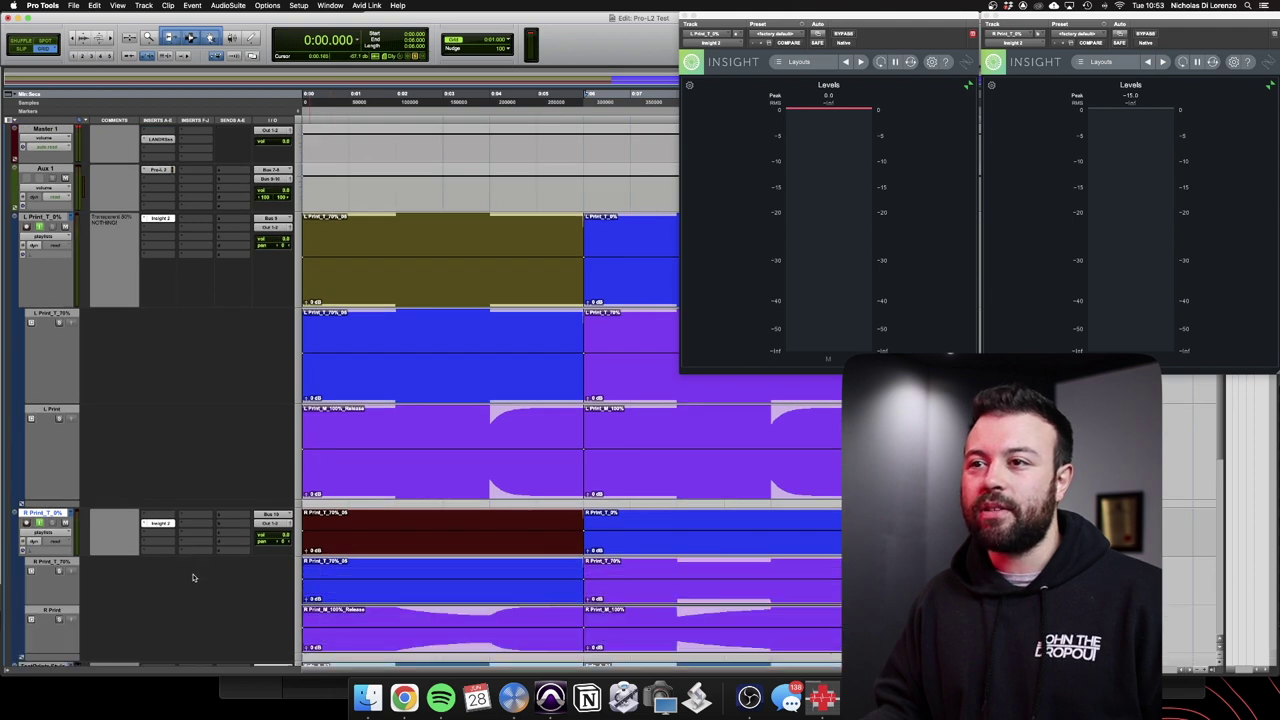
scroll(420, 535, down, 3)
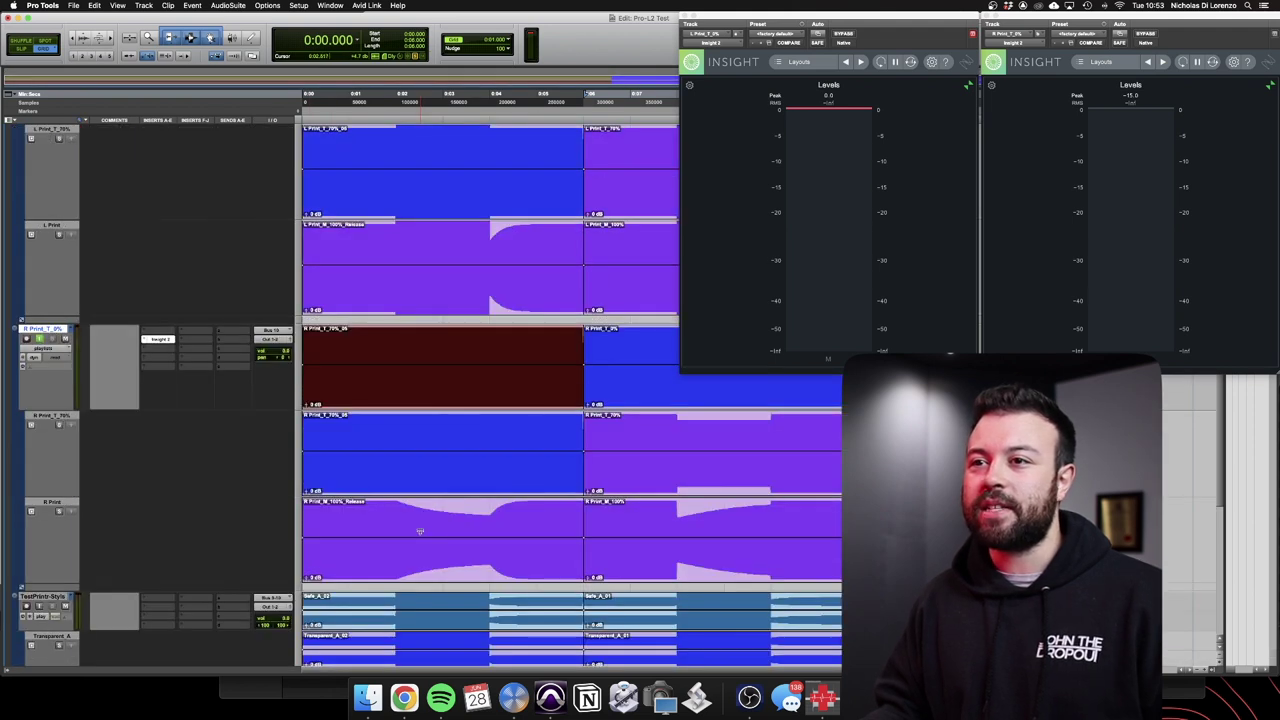
key(super+alt+bracketleft)
key(super+alt+bracketleft)
key(super+alt+bracketleft)
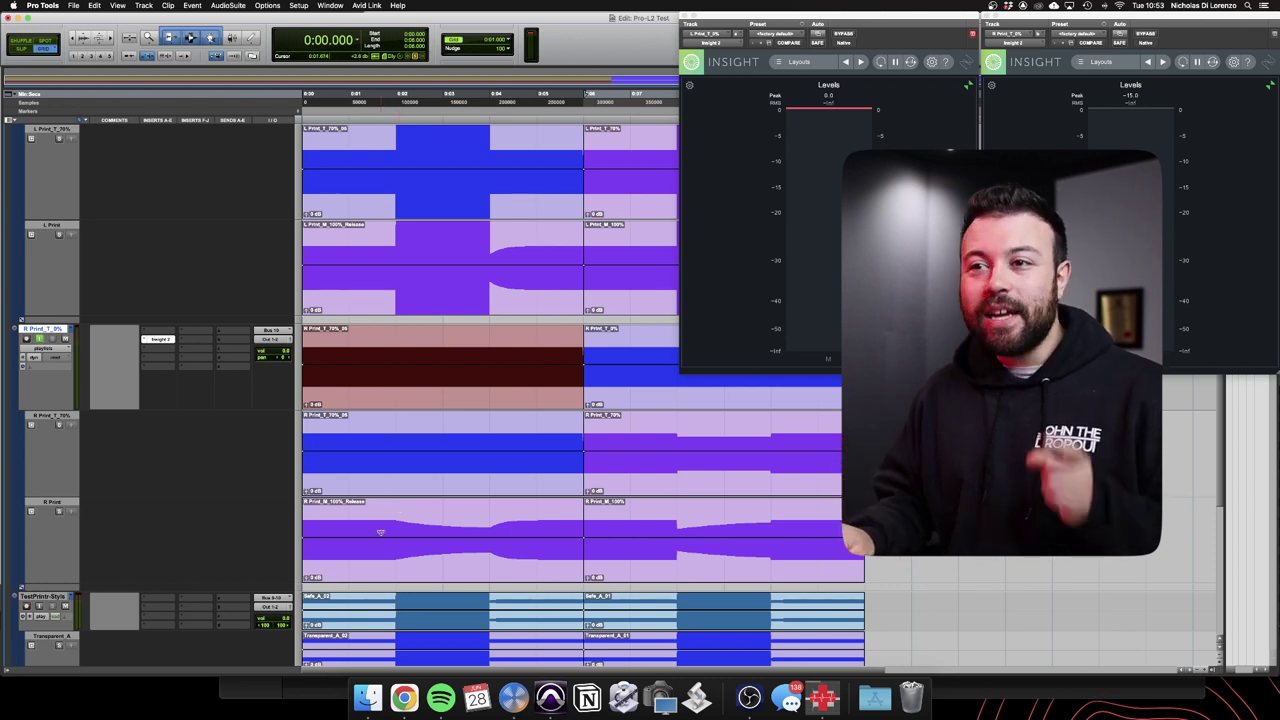
Select a short range on the R Print clip around 2 seconds
scroll(139, 289, up, 5)
scroll(216, 437, down, 8)
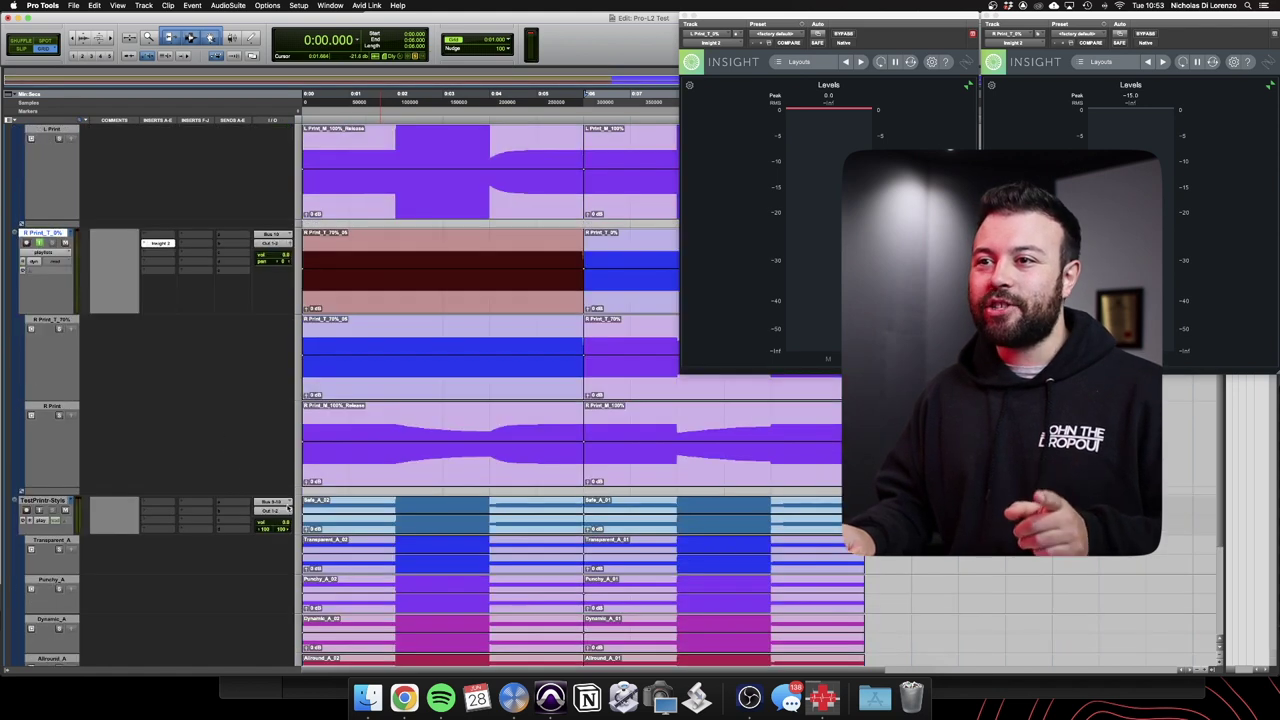
drag(467, 422, 482, 427)
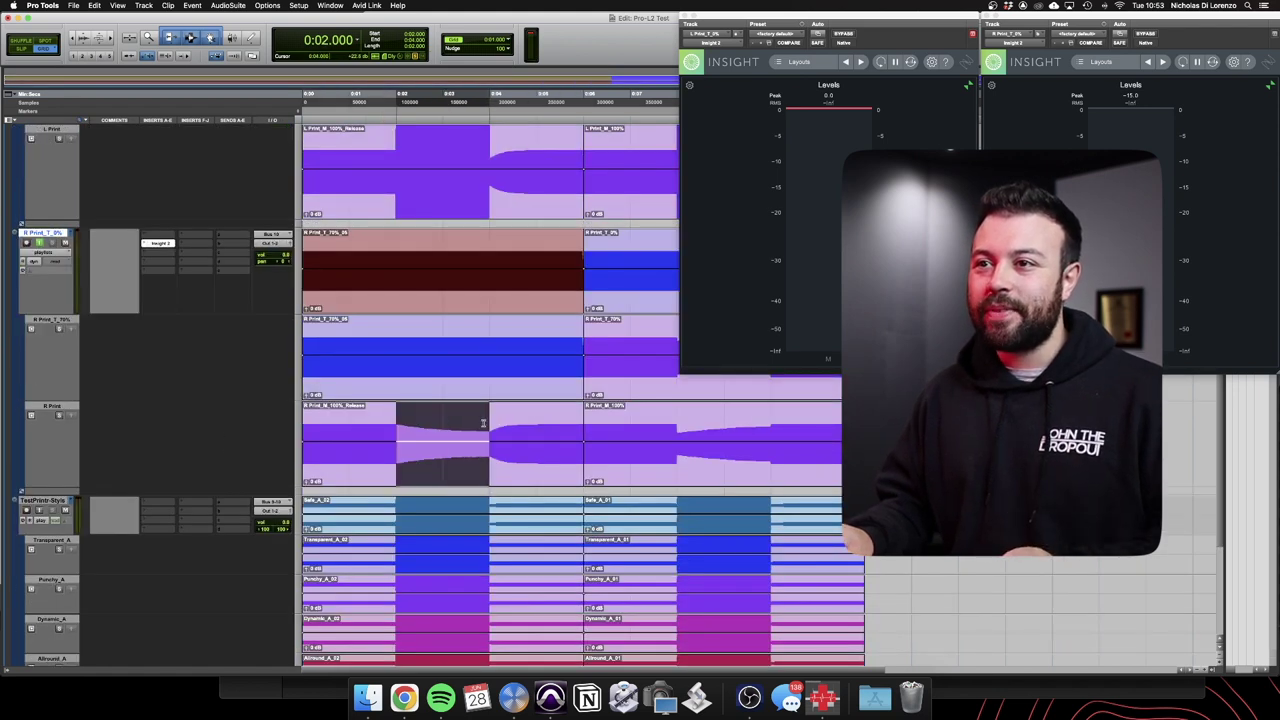
scroll(381, 408, up, 6)
scroll(381, 410, down, 3)
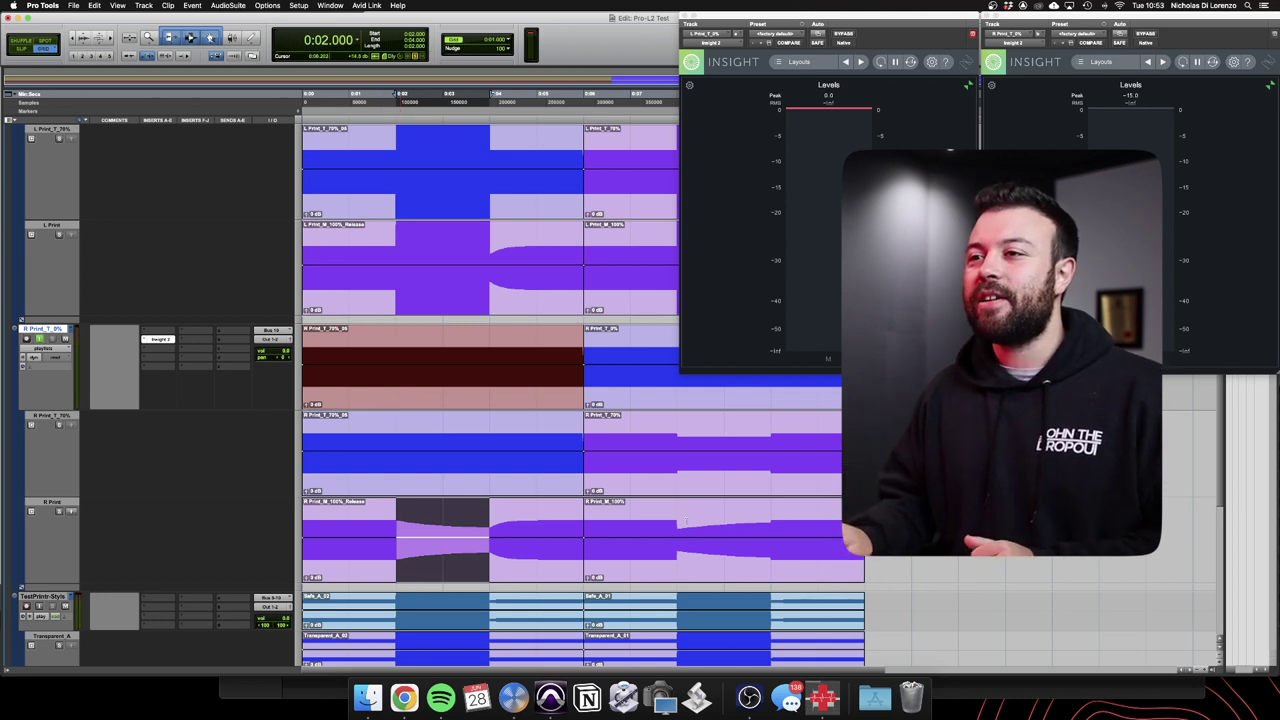
Compare with a short range at 8 seconds, then reopen Pro-L 2 on Aux 1
click(724, 540)
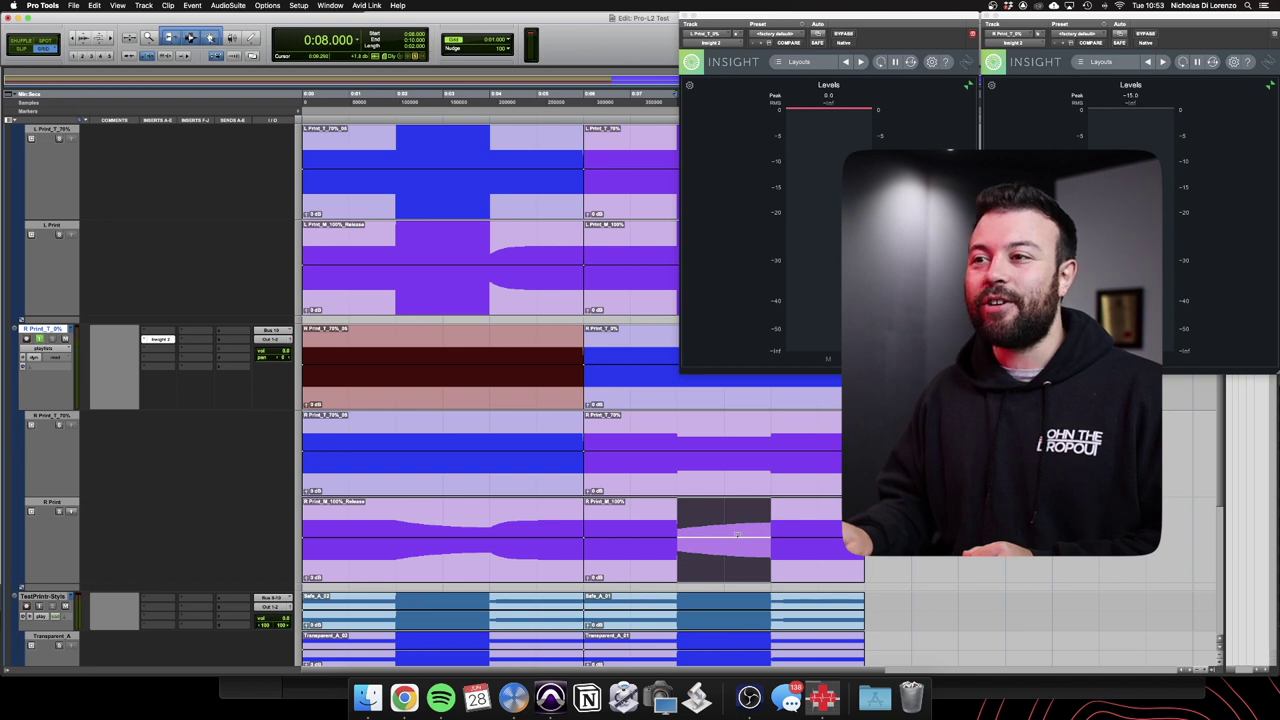
click(487, 514)
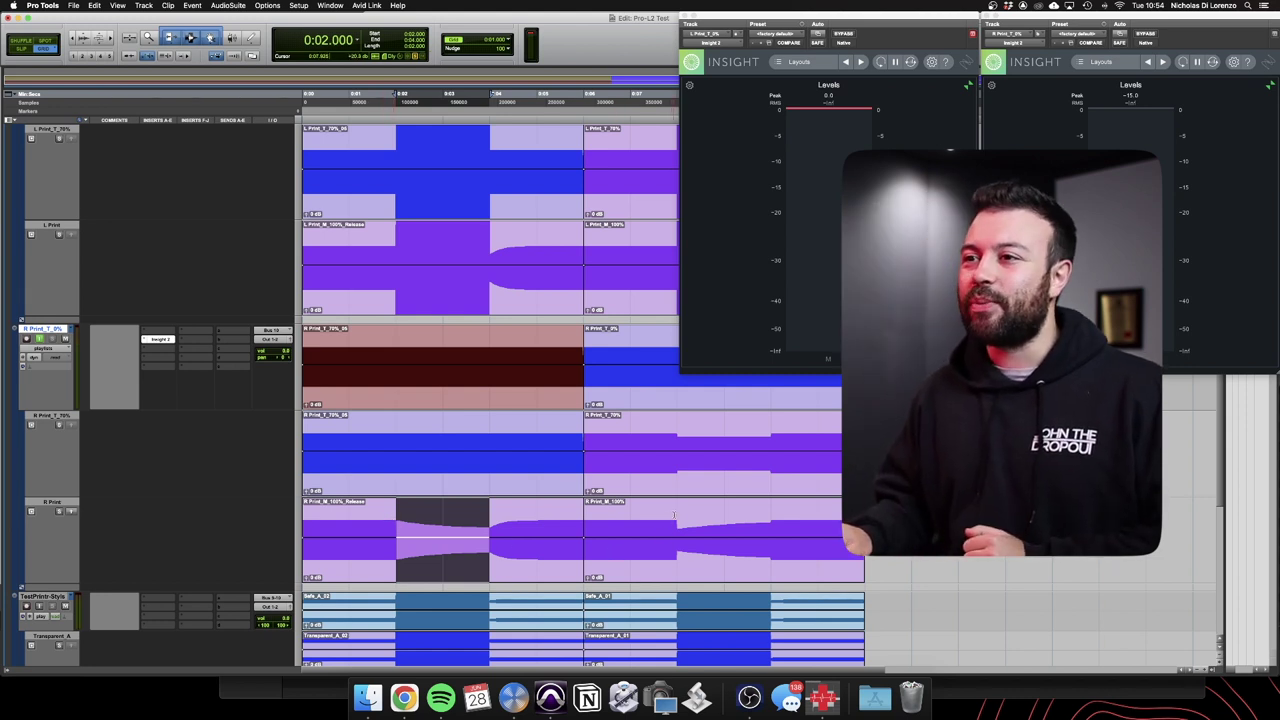
drag(676, 517, 728, 512)
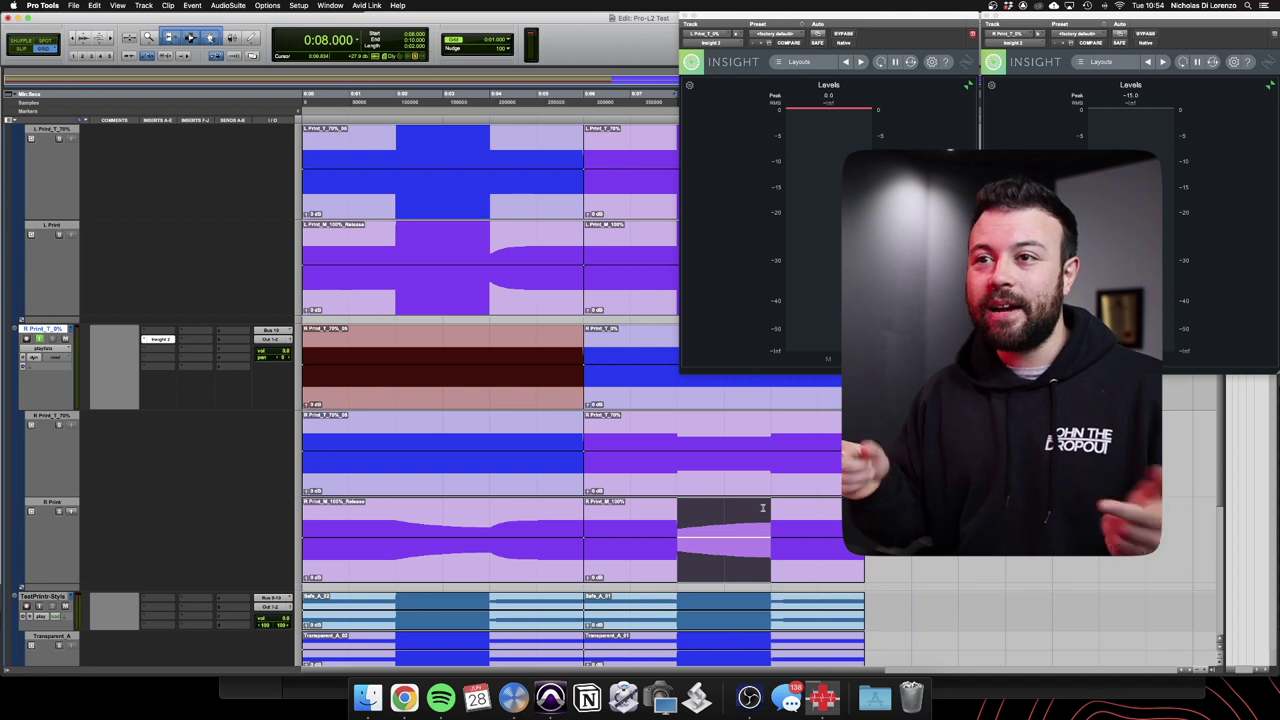
scroll(162, 323, up, 4)
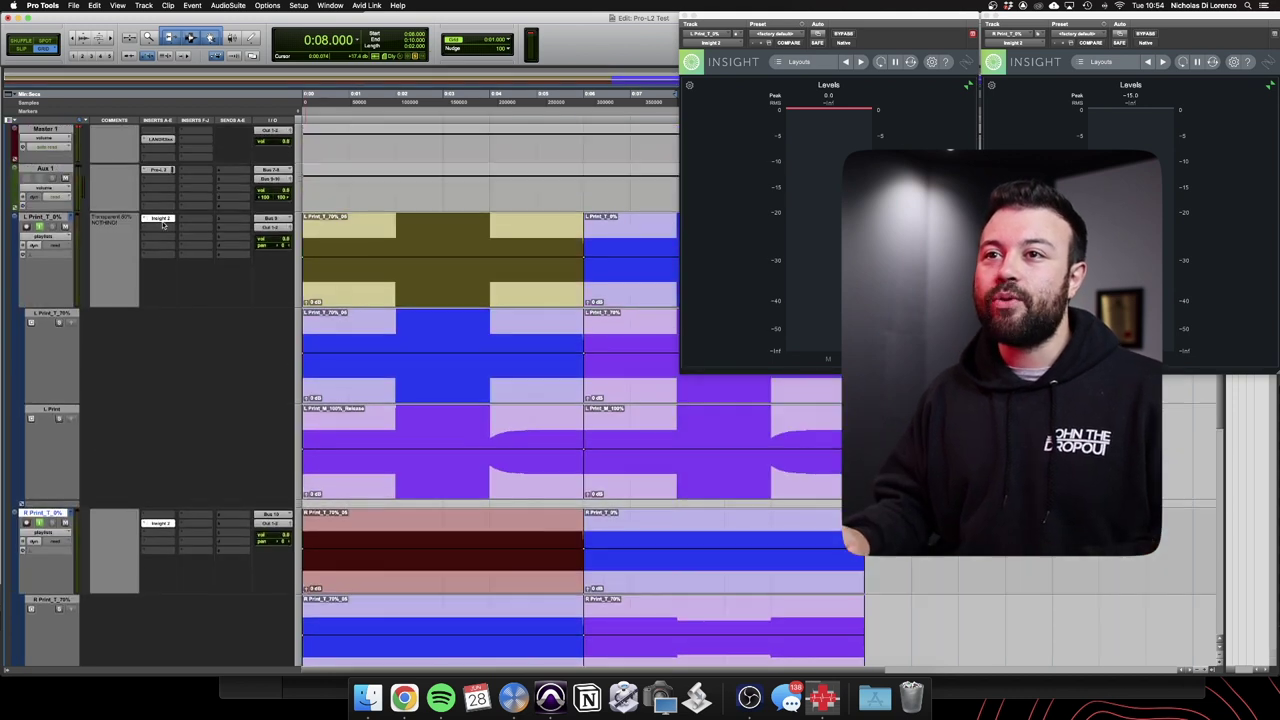
click(160, 170)
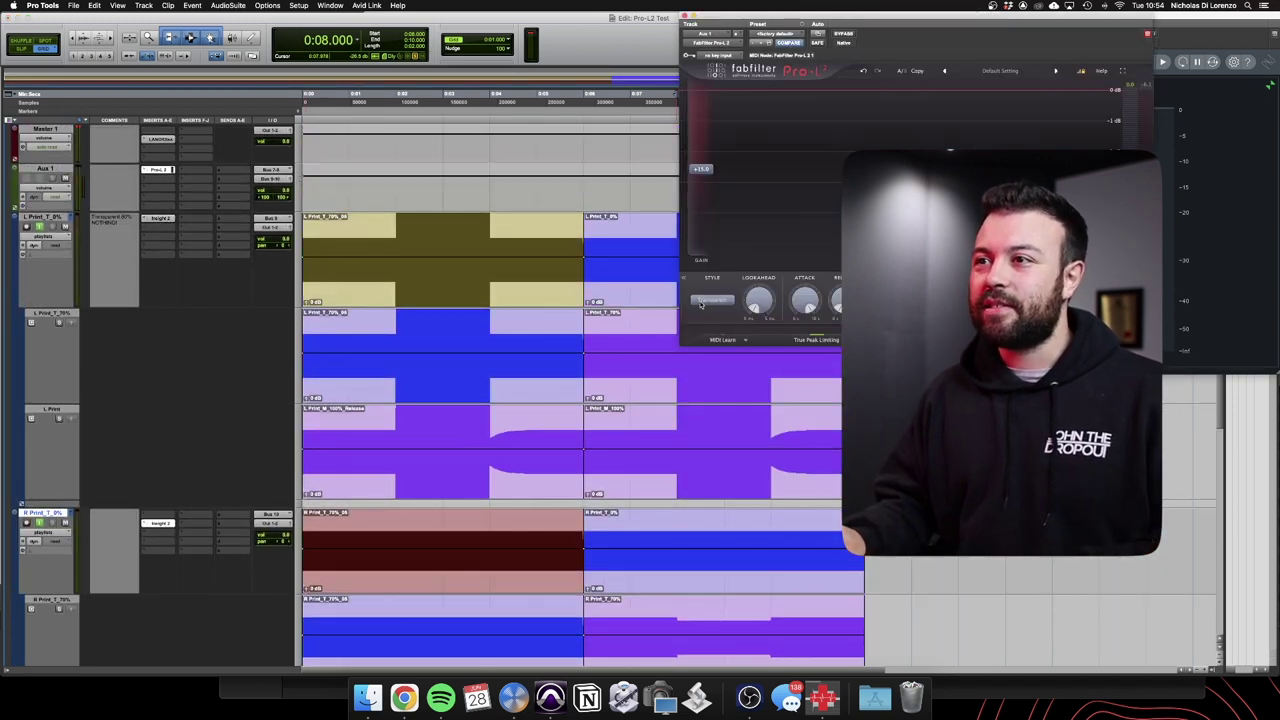
Keep Pro-L 2's style on Transparent after checking the Style list, and double the track heights
click(712, 301)
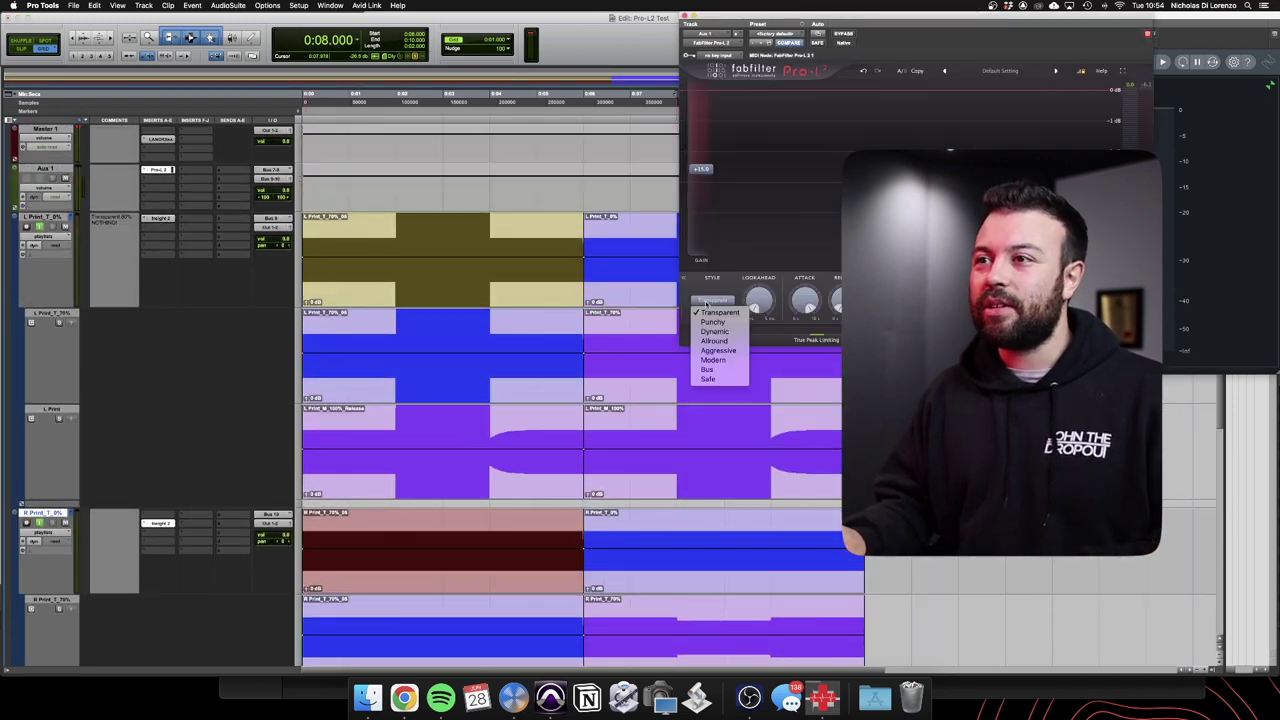
click(712, 278)
scroll(515, 490, down, 4)
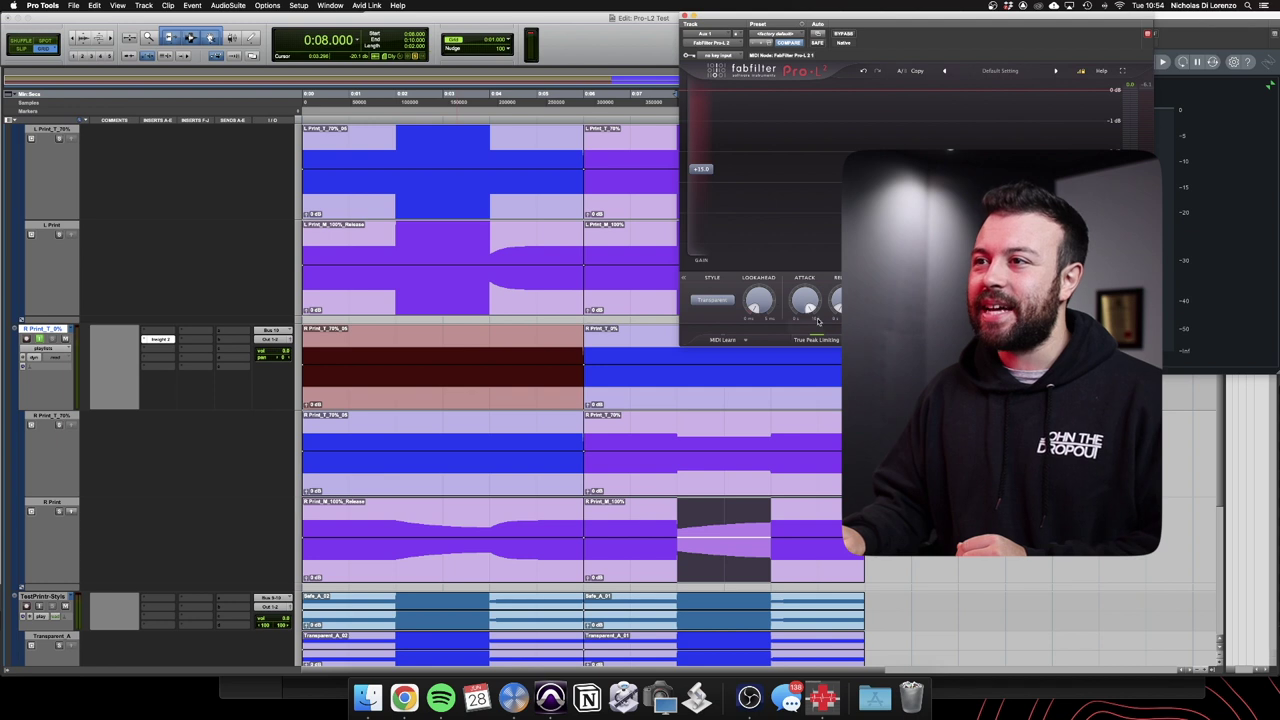
click(712, 301)
click(722, 306)
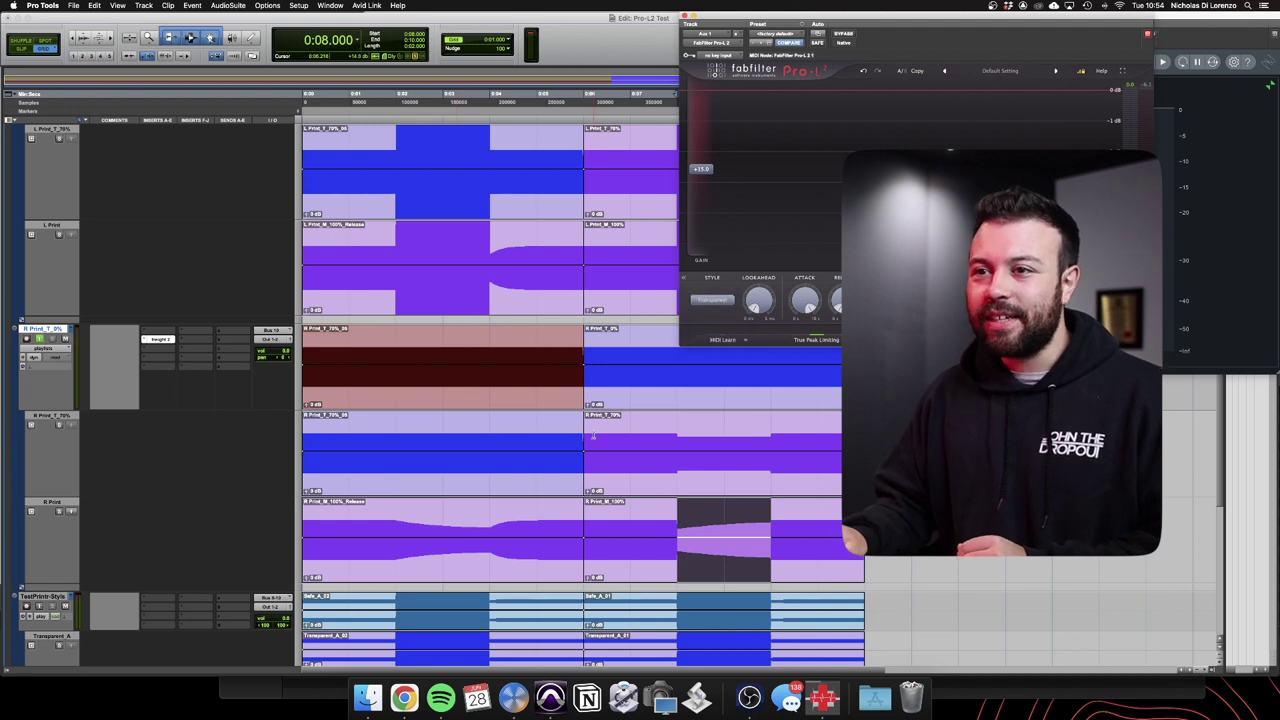
scroll(595, 427, down, 6)
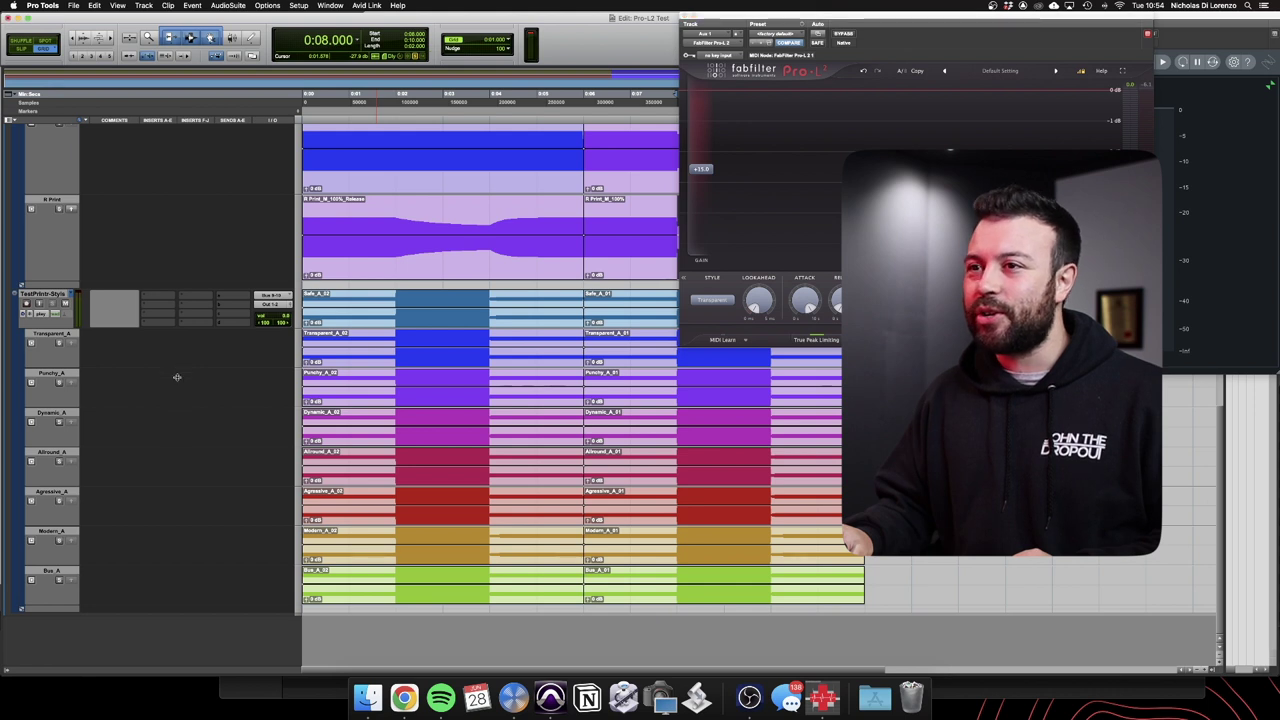
key(ctrl+Down)
key(ctrl+Down)
key(ctrl+Down)
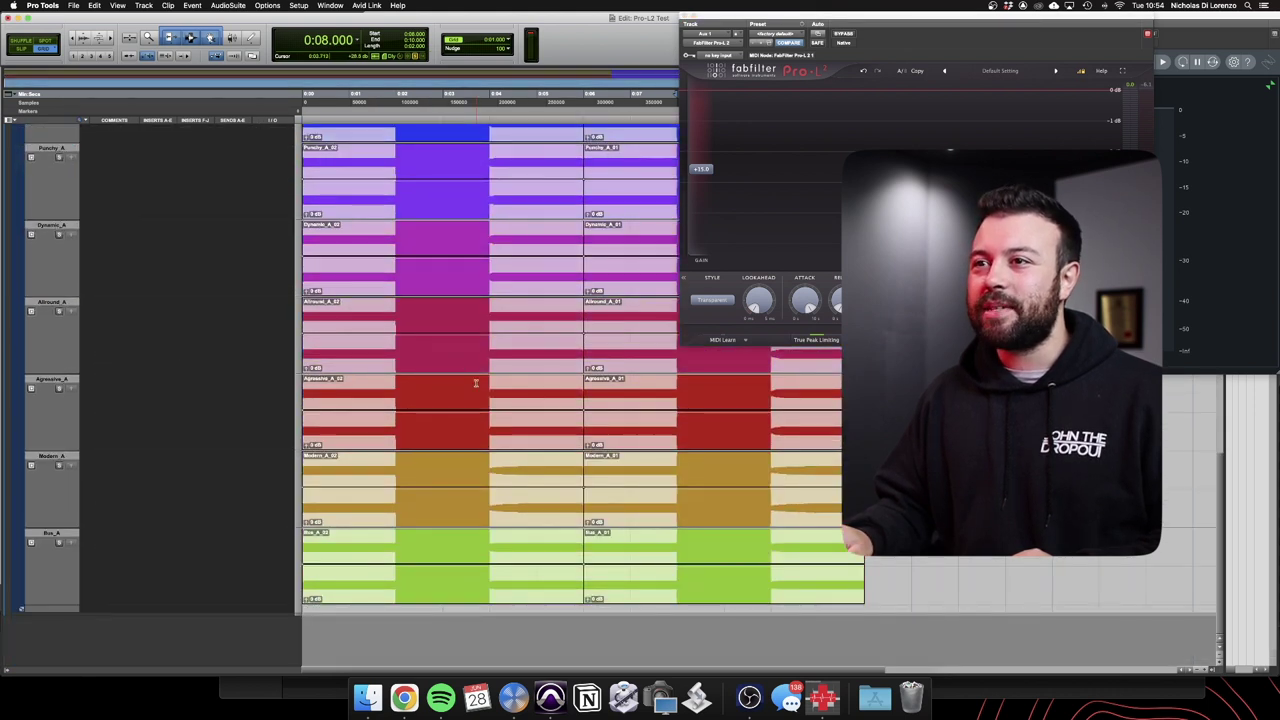
scroll(476, 383, up, 8)
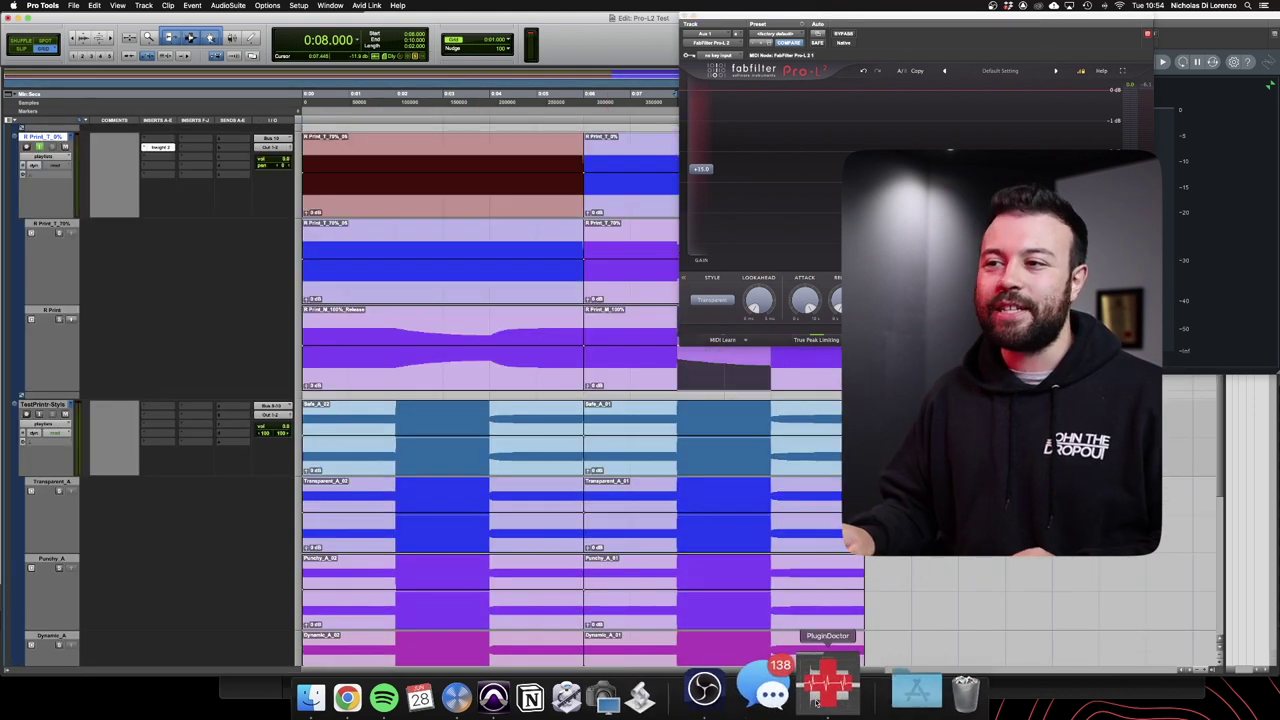
Switch to PluginDoctor and place the Pro-L 2 window below the Att/Rel graph with its knobs visible
click(822, 690)
drag(831, 127, 136, 322)
drag(723, 16, 395, 15)
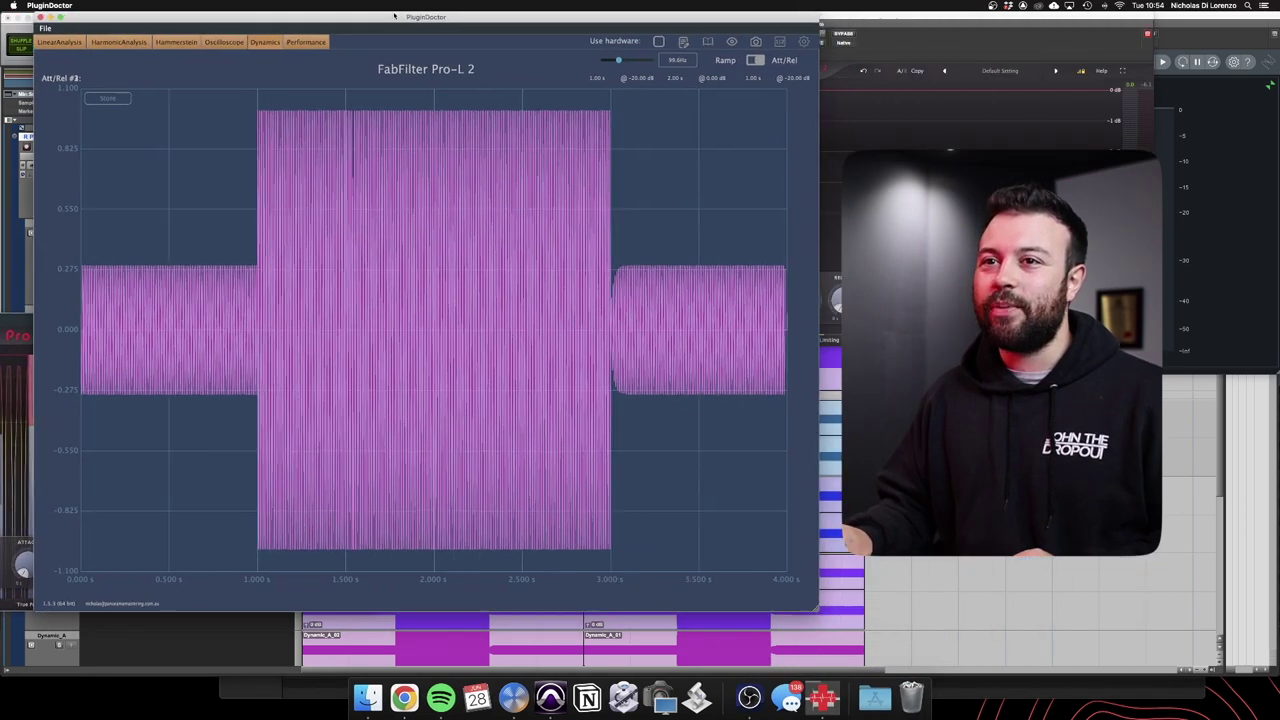
click(8, 325)
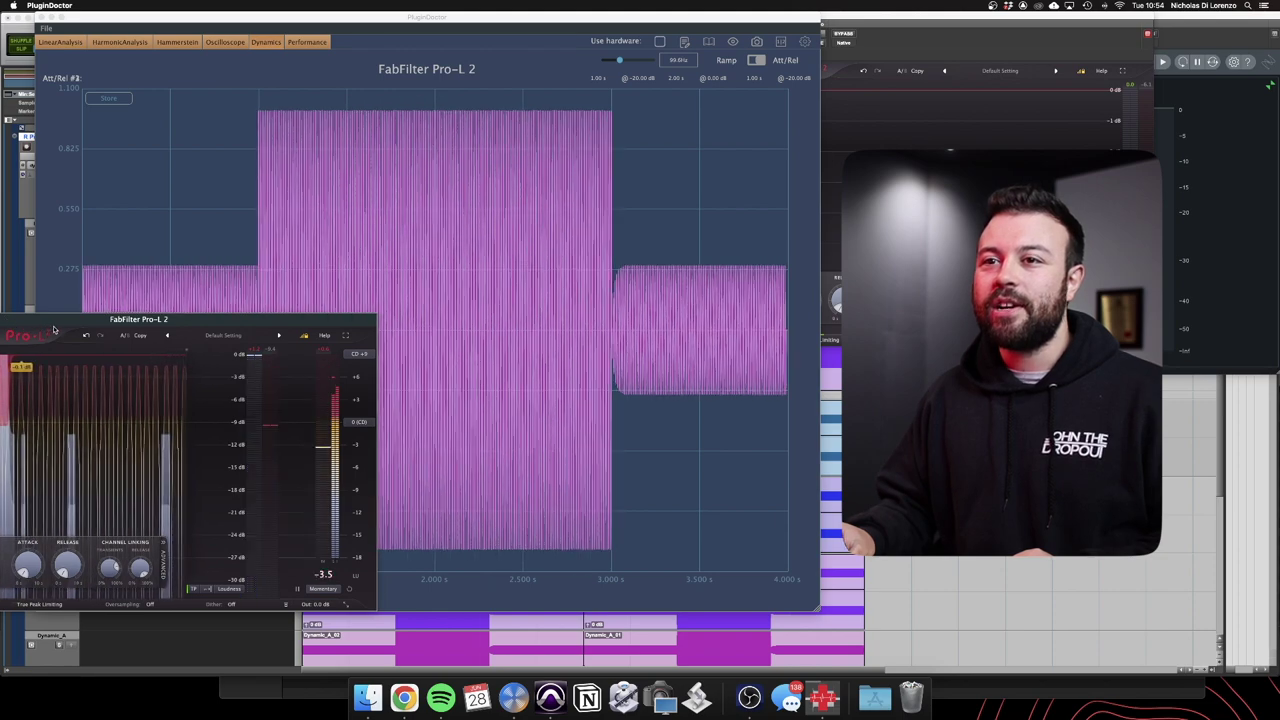
drag(202, 376, 246, 328)
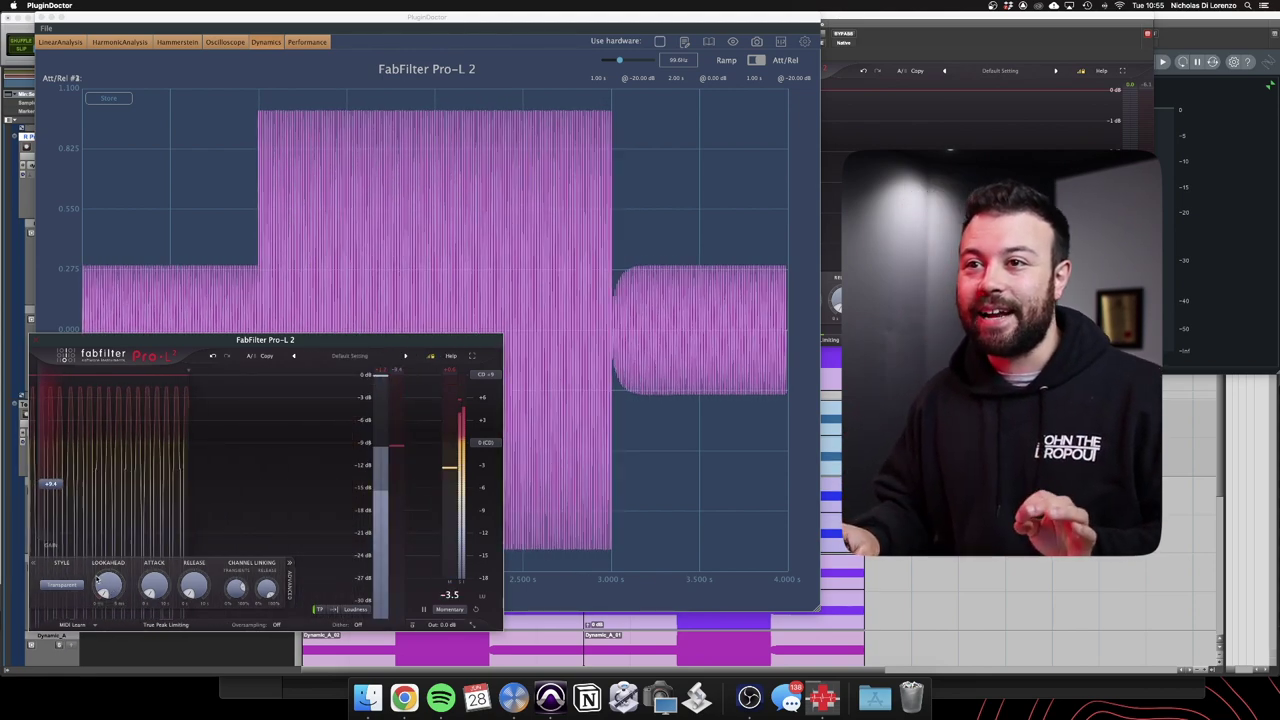
drag(392, 341, 392, 494)
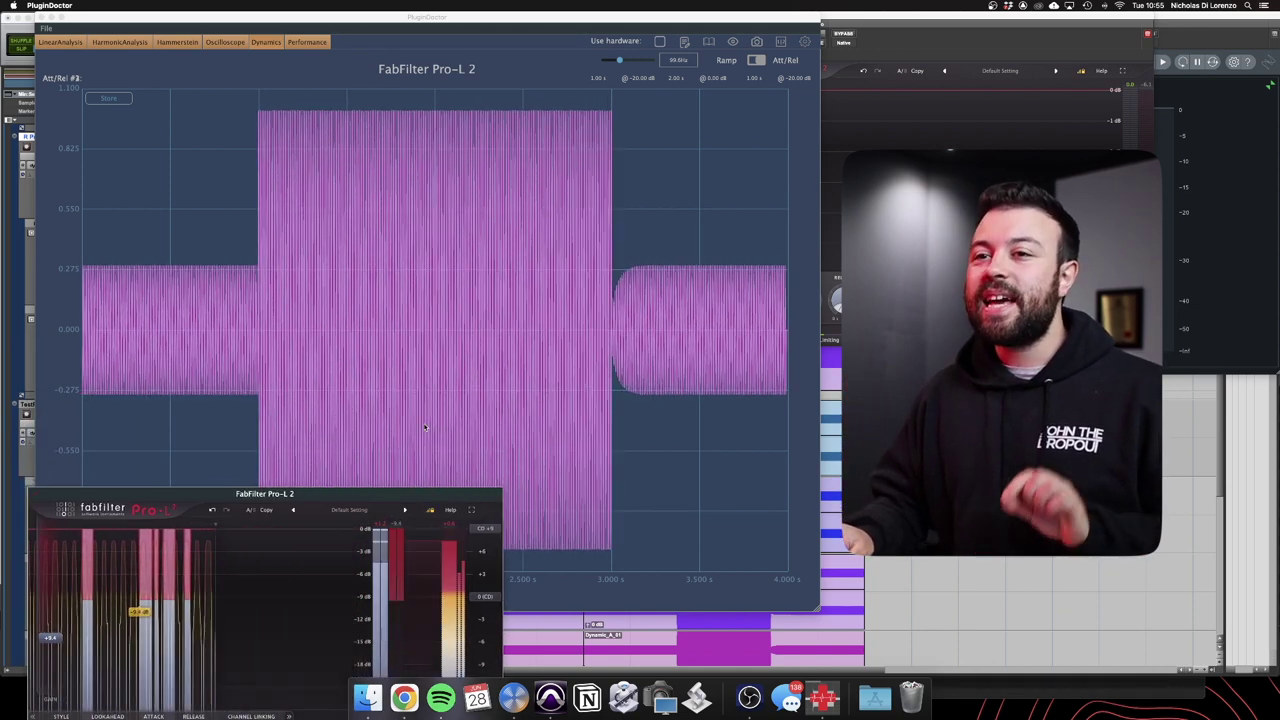
drag(320, 476, 313, 380)
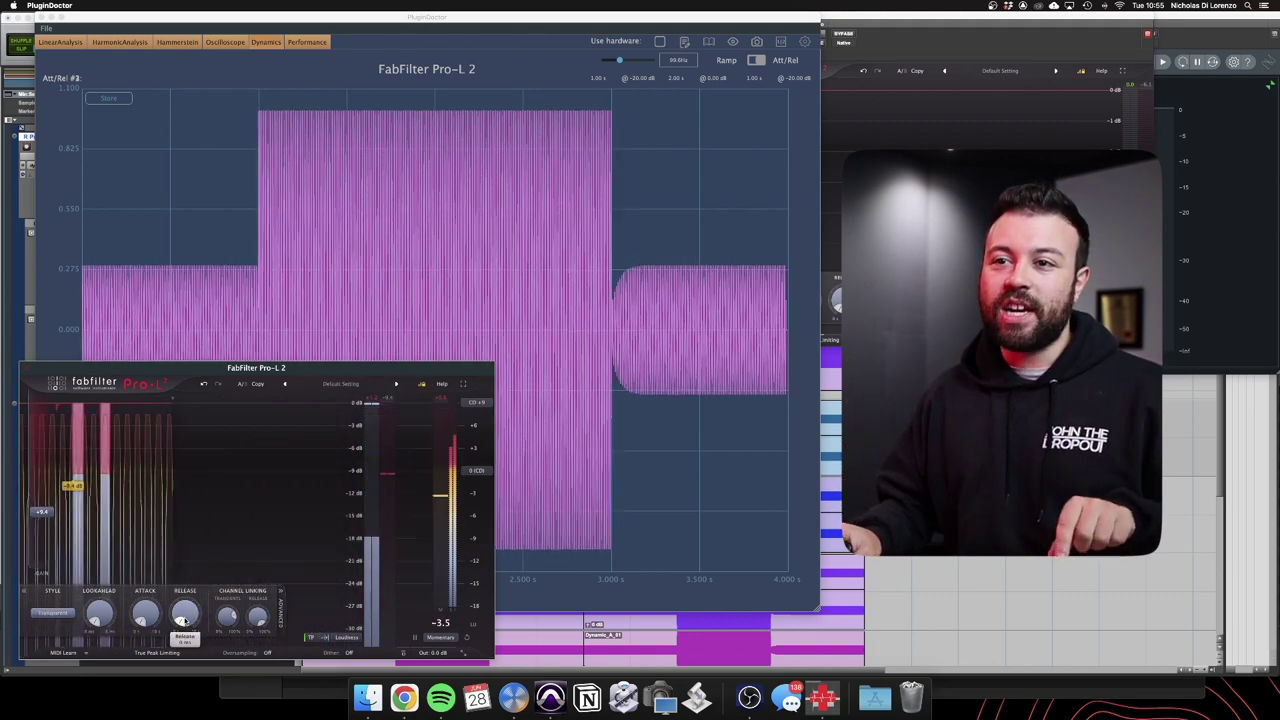
Inspect PluginDoctor's 3.0–3.22 s envelope zoom, then shift the Pro-L 2 window to the right
click(611, 251)
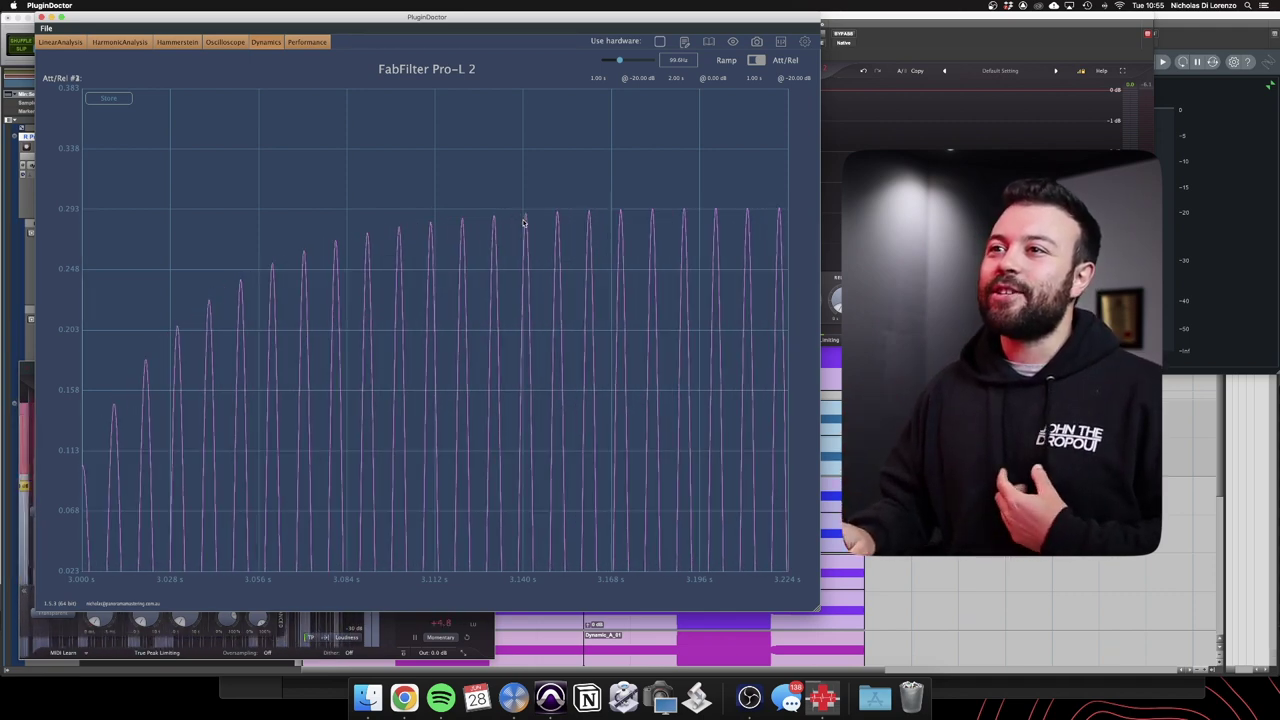
click(105, 643)
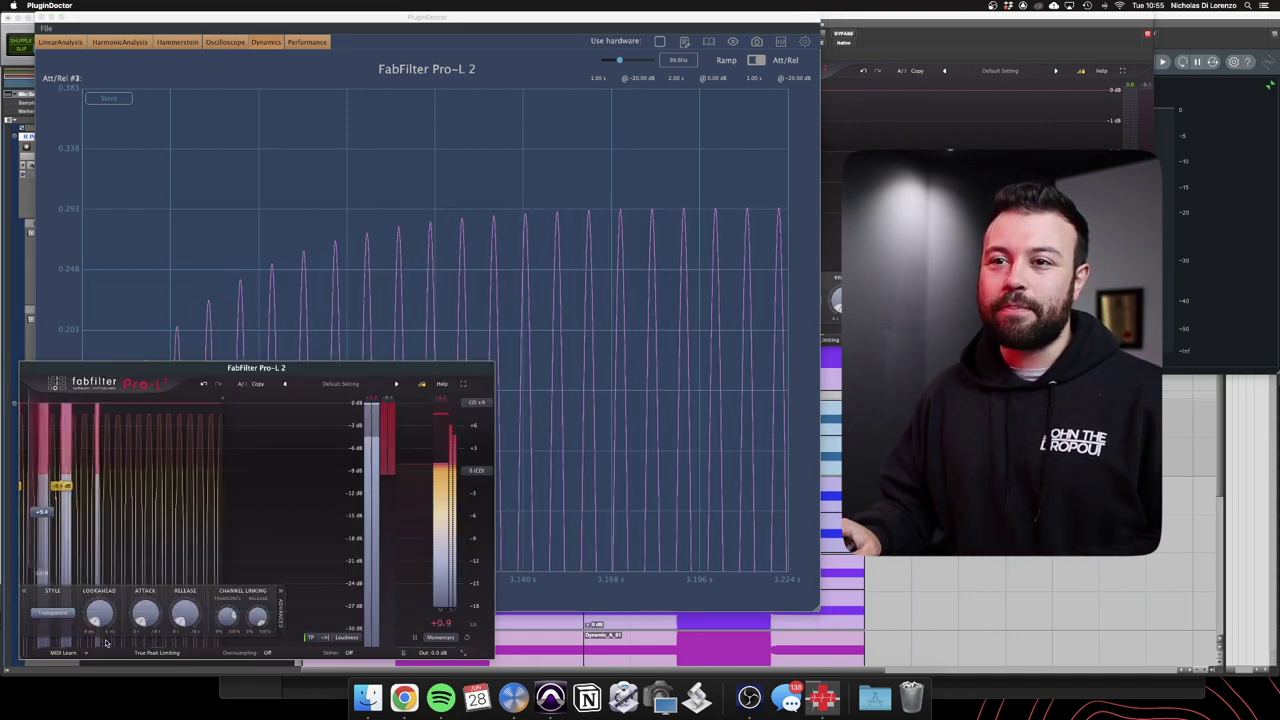
drag(310, 373, 683, 337)
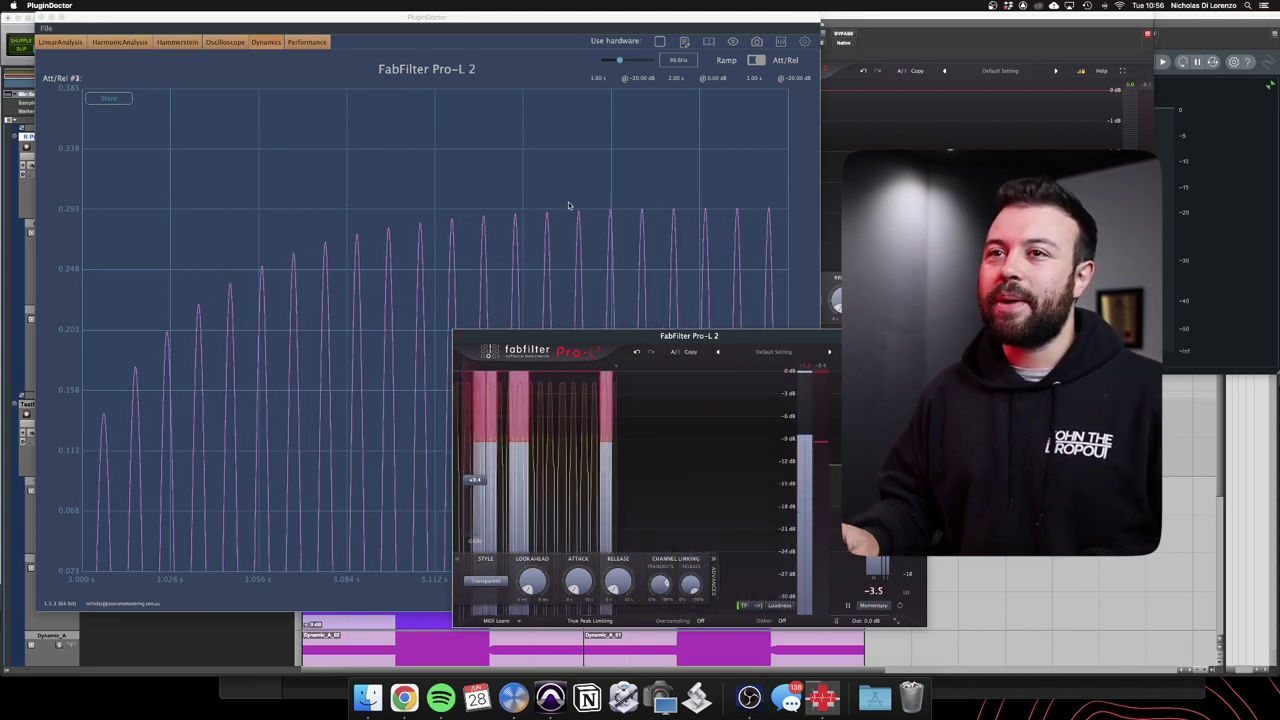
Move the Pro-L 2 window left and lengthen the limiter's release time
drag(545, 362, 2, 383)
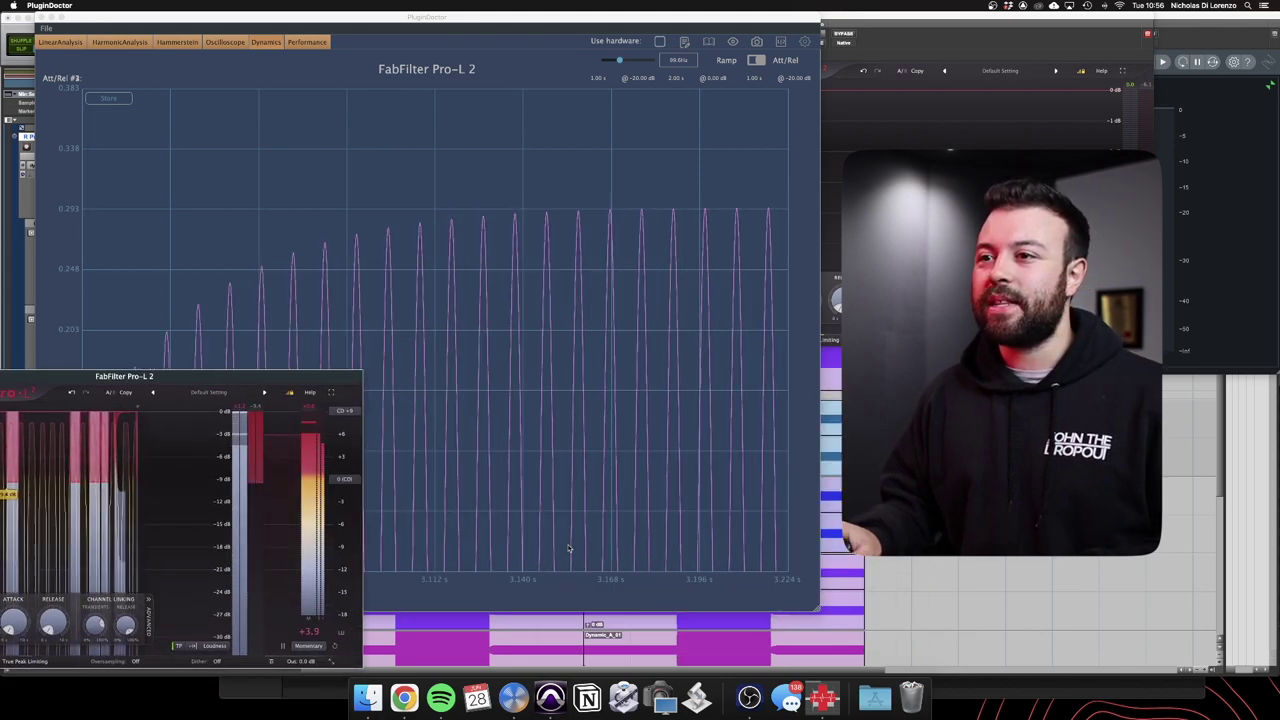
drag(261, 389, 739, 364)
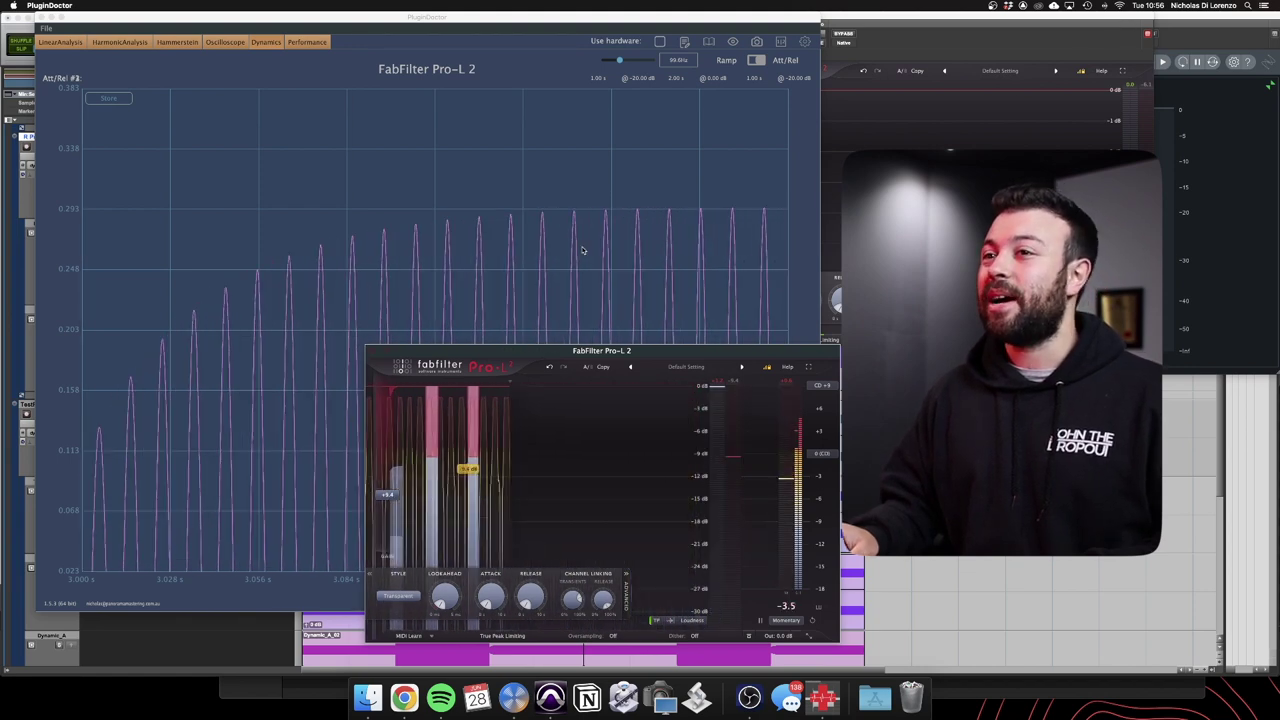
drag(495, 365, 326, 382)
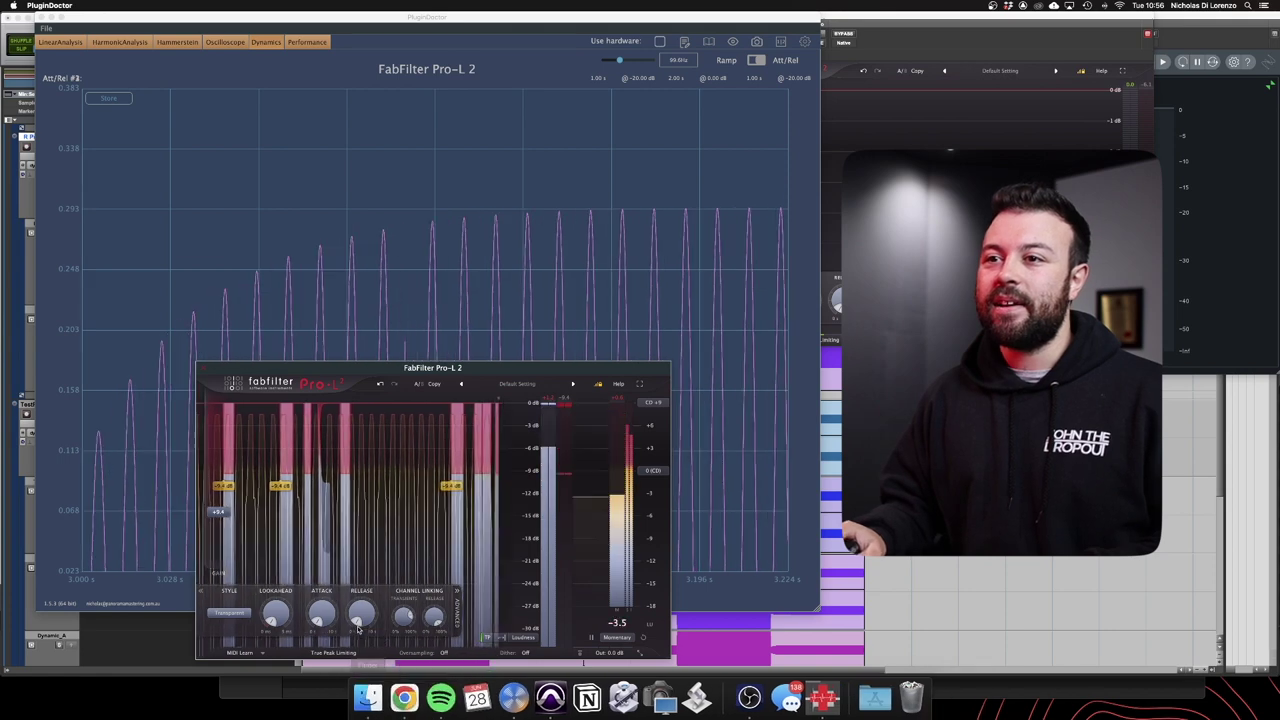
drag(356, 610, 370, 618)
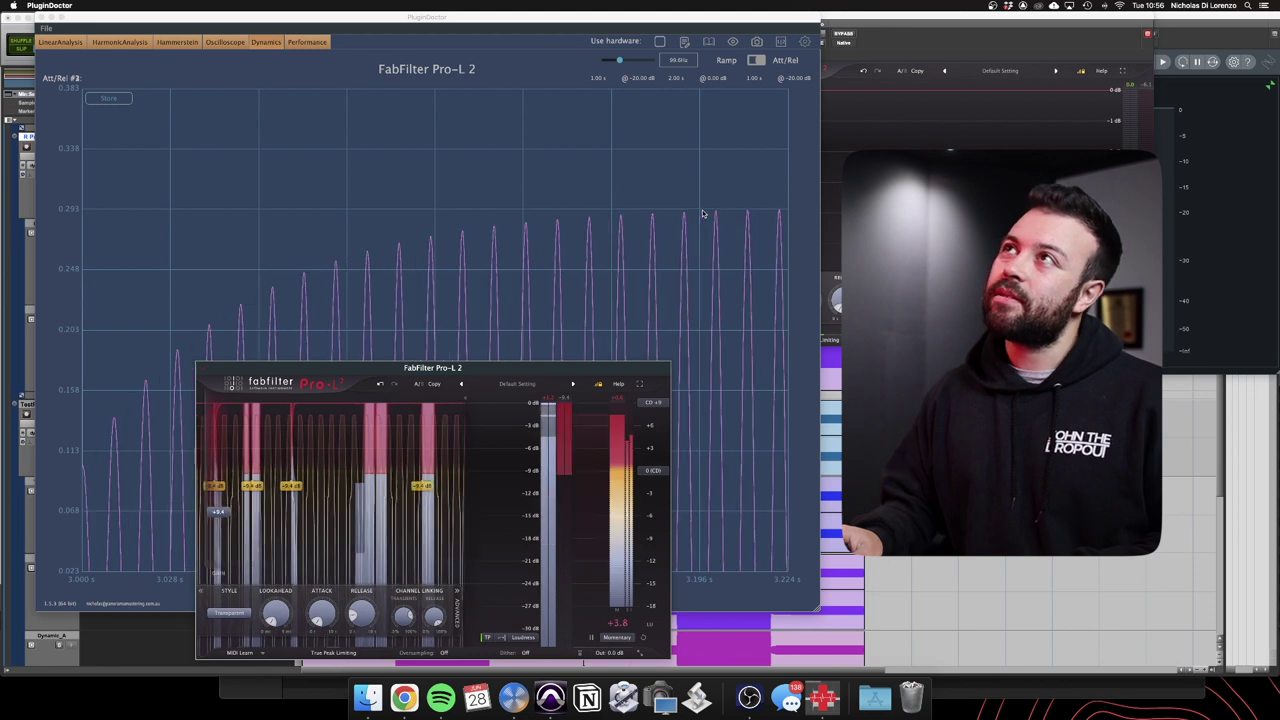
Zoom the Att/Rel graph to about 2.97–3.43 s, then restore the full 0–4 s view
click(699, 243)
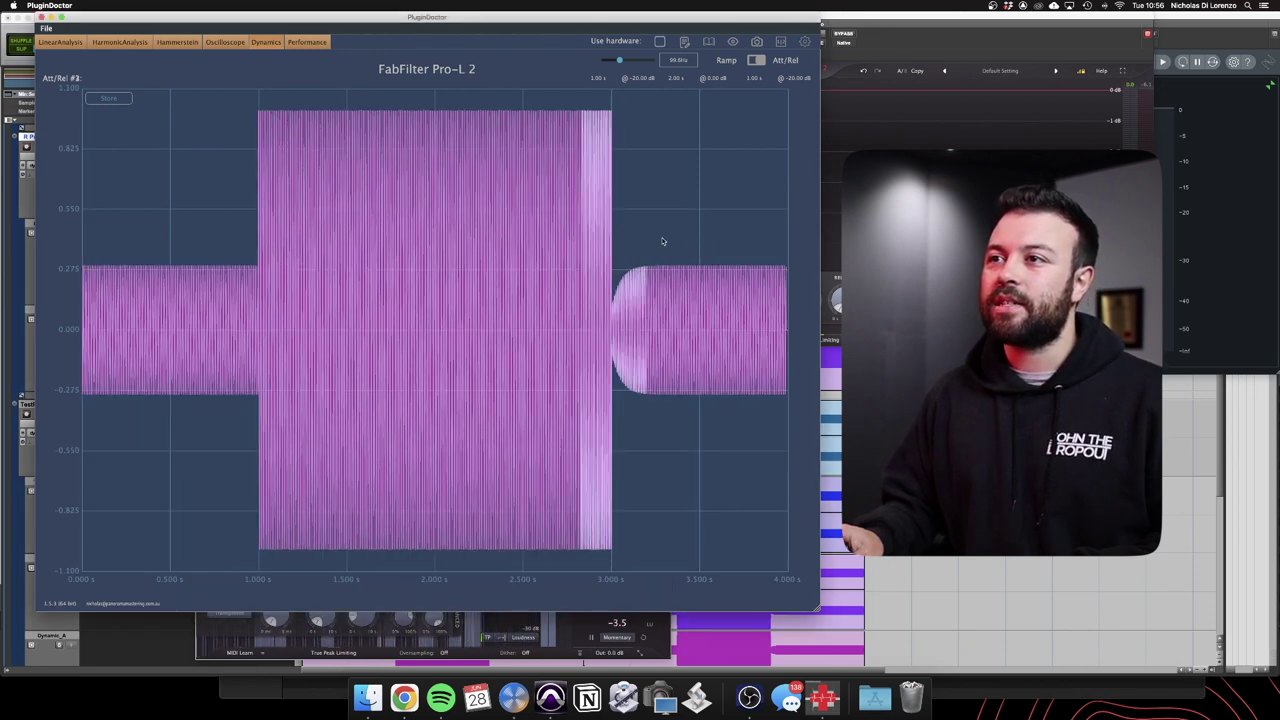
drag(606, 232, 688, 340)
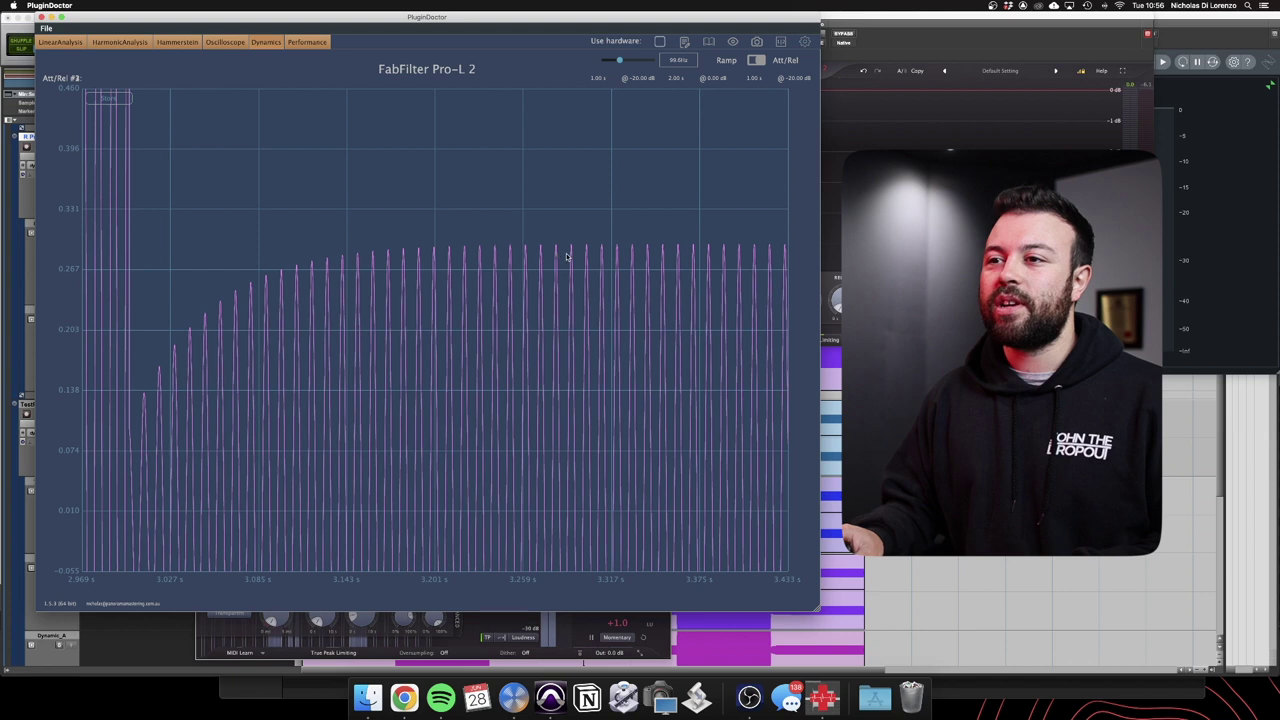
double_click(482, 246)
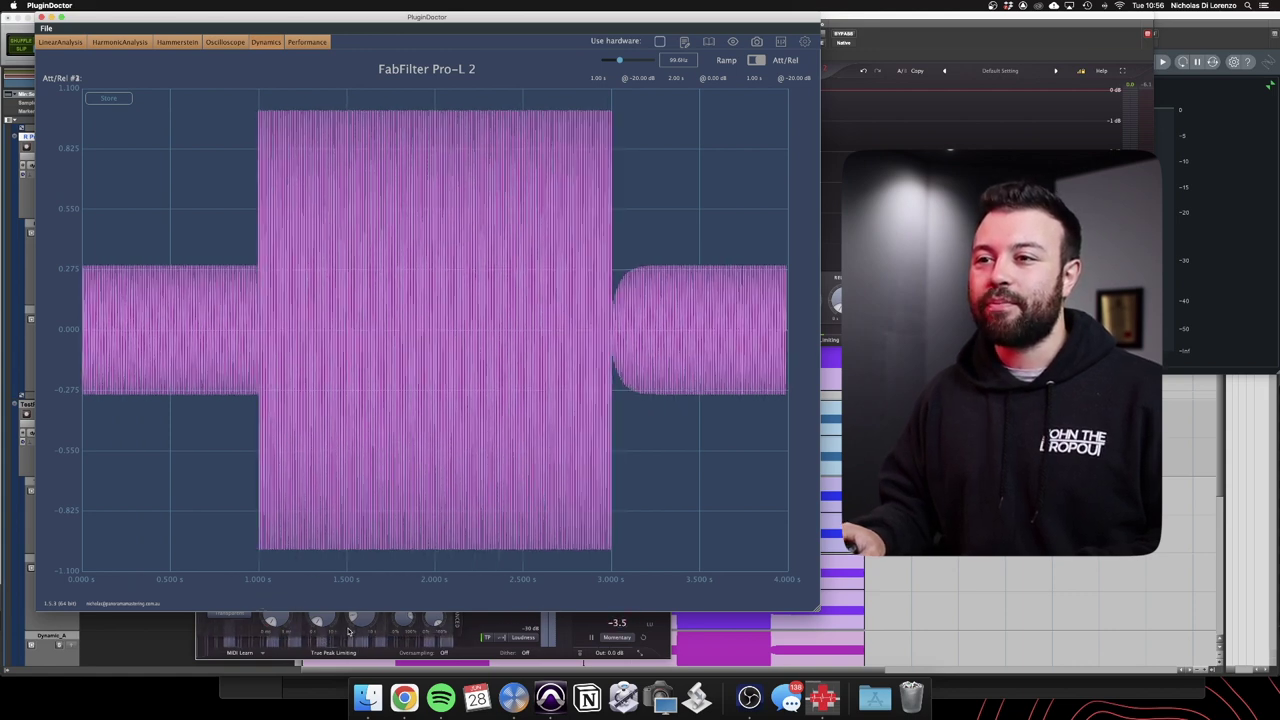
Magnify PluginDoctor's release detail around 3 s and move Pro-L 2 further left
click(250, 618)
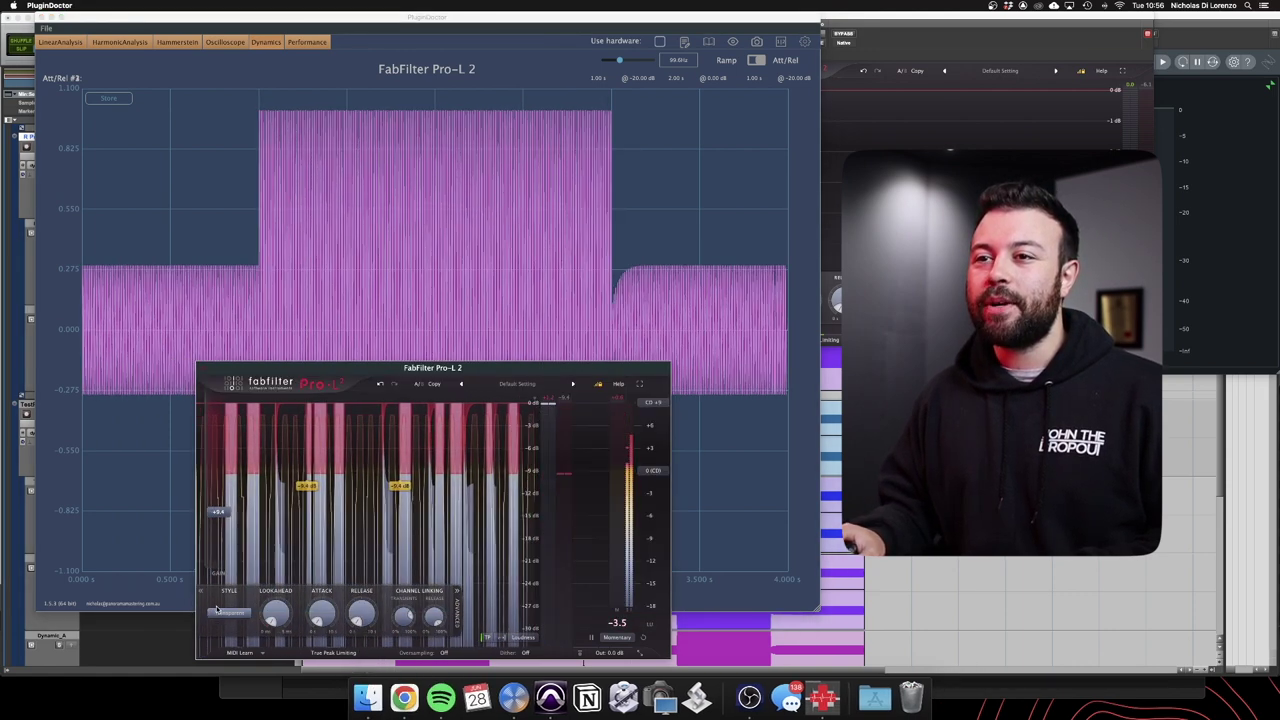
click(228, 613)
click(229, 638)
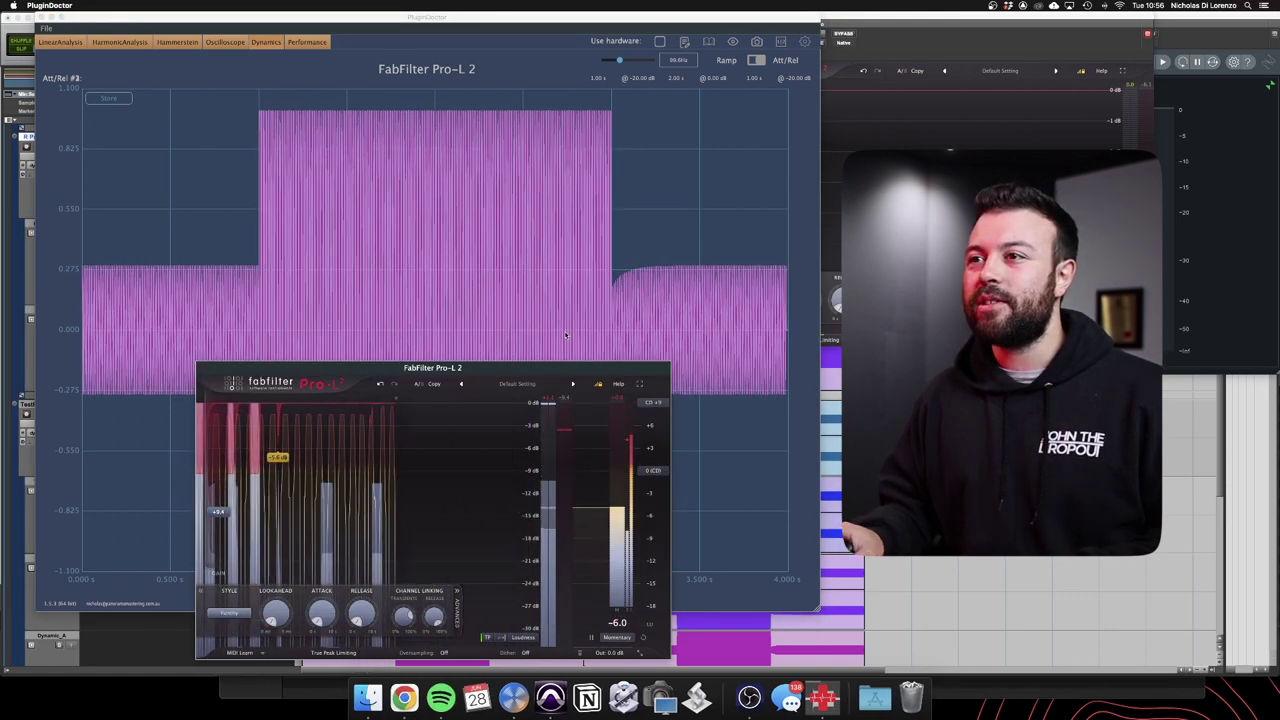
drag(608, 244, 682, 344)
click(273, 645)
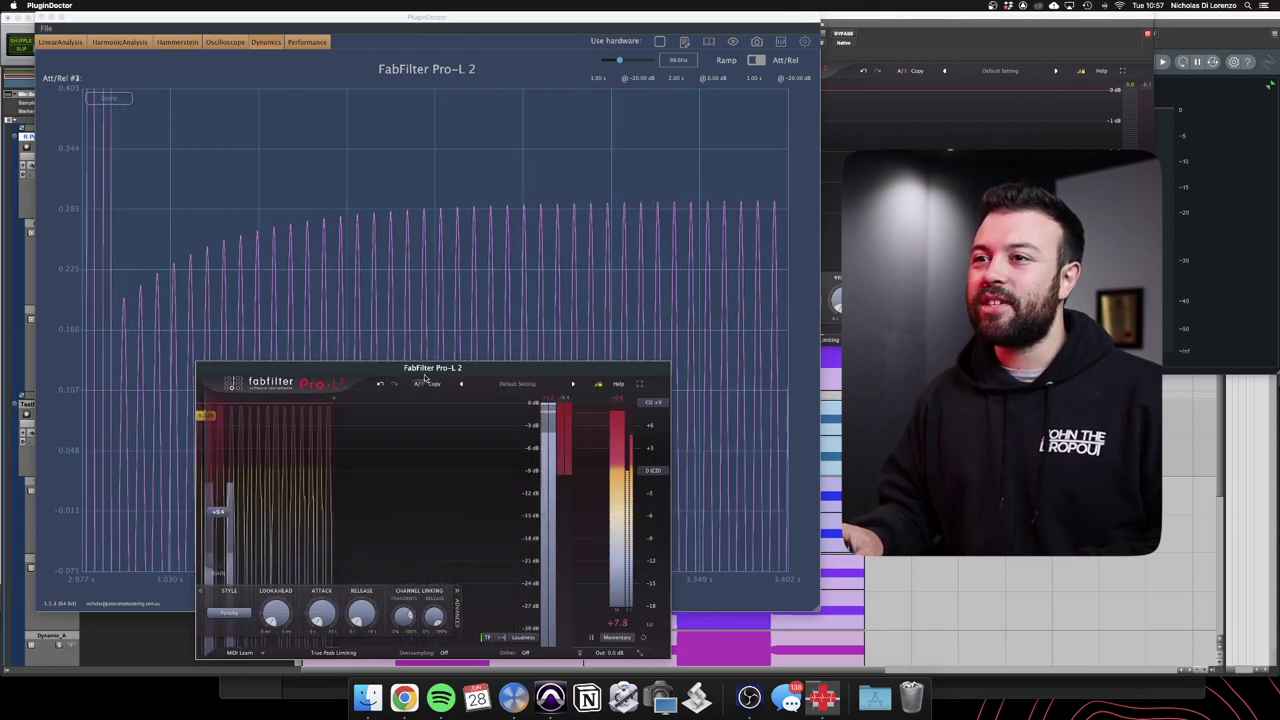
drag(425, 377, 267, 360)
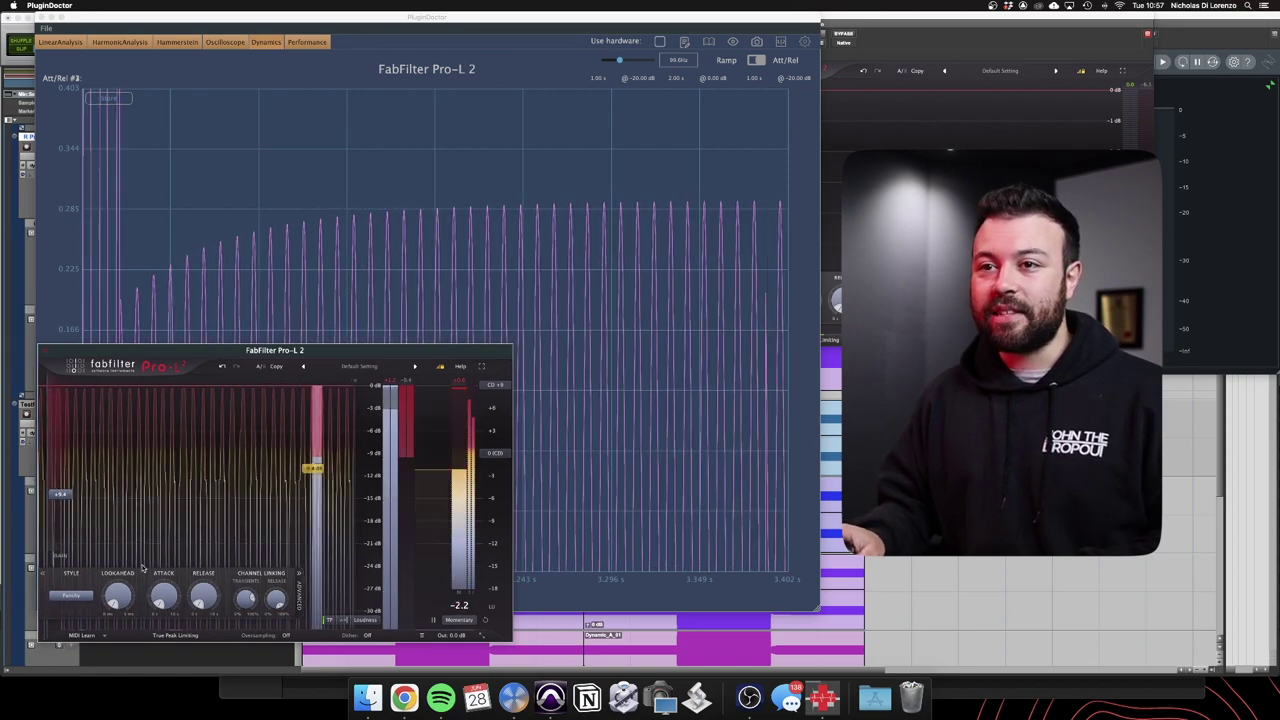
Switch Pro-L 2 to the Allround style and view the full 0–4 s waveform
click(72, 596)
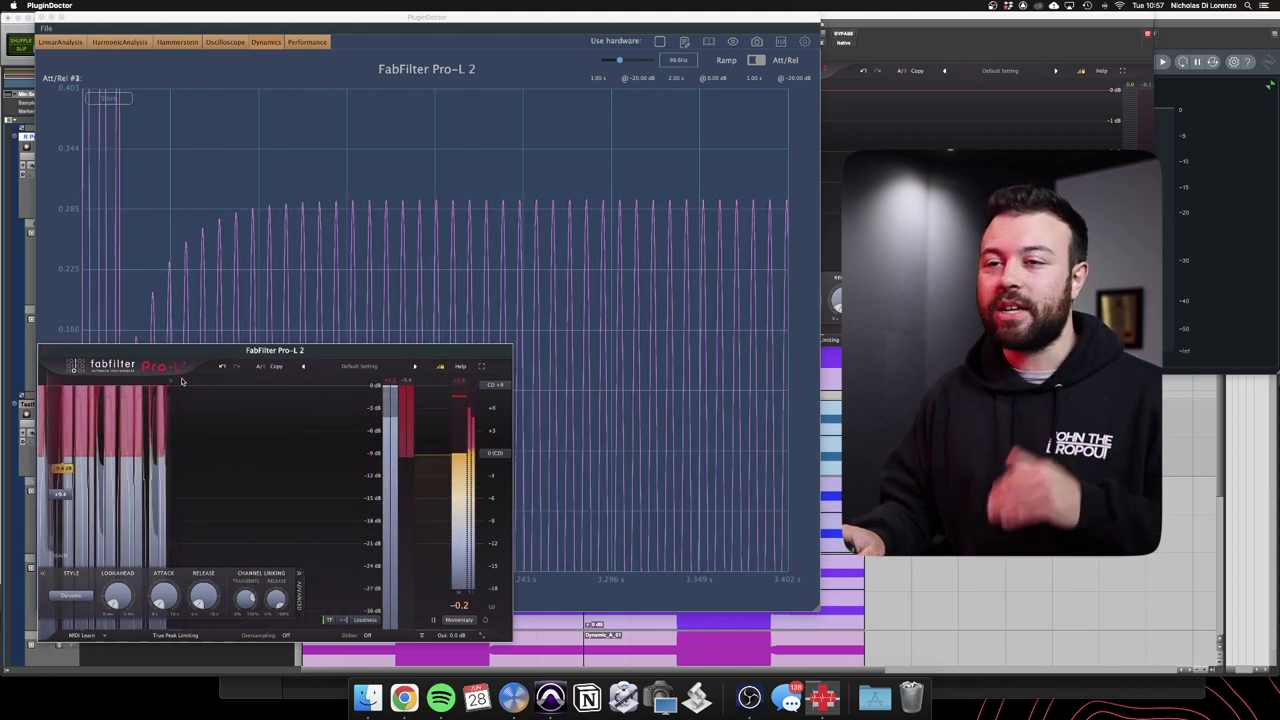
click(70, 595)
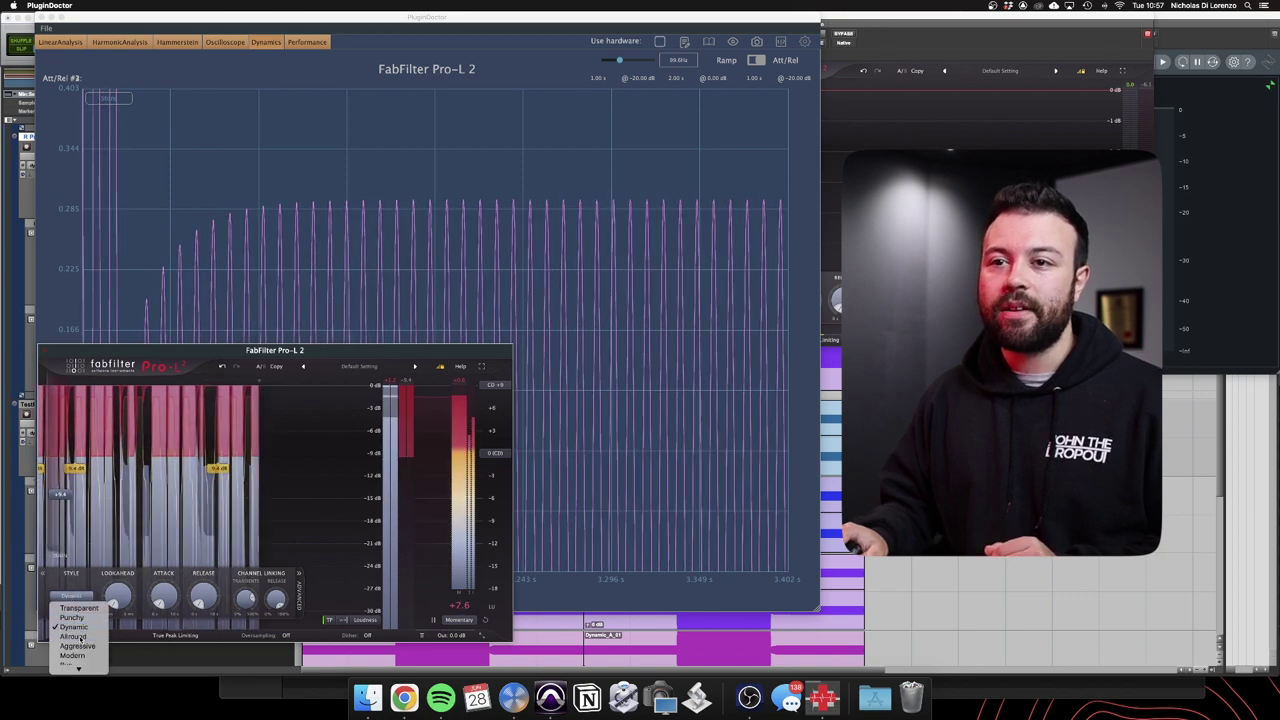
click(73, 636)
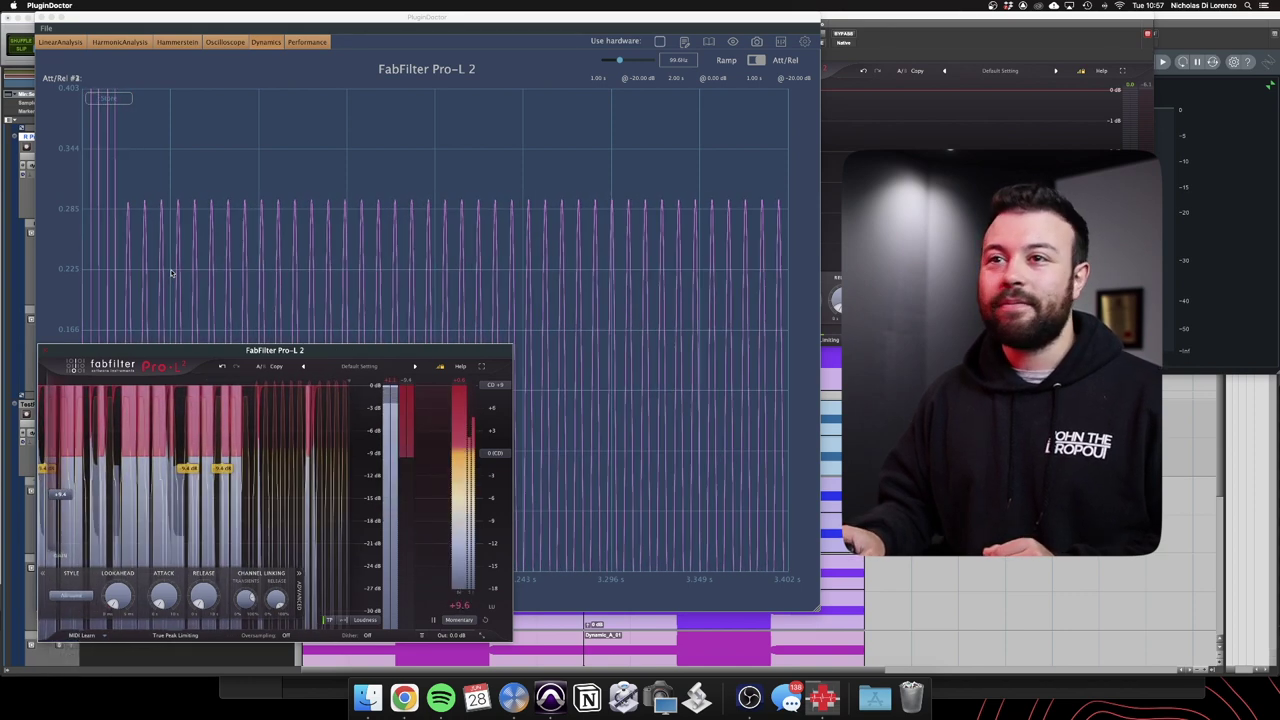
double_click(335, 395)
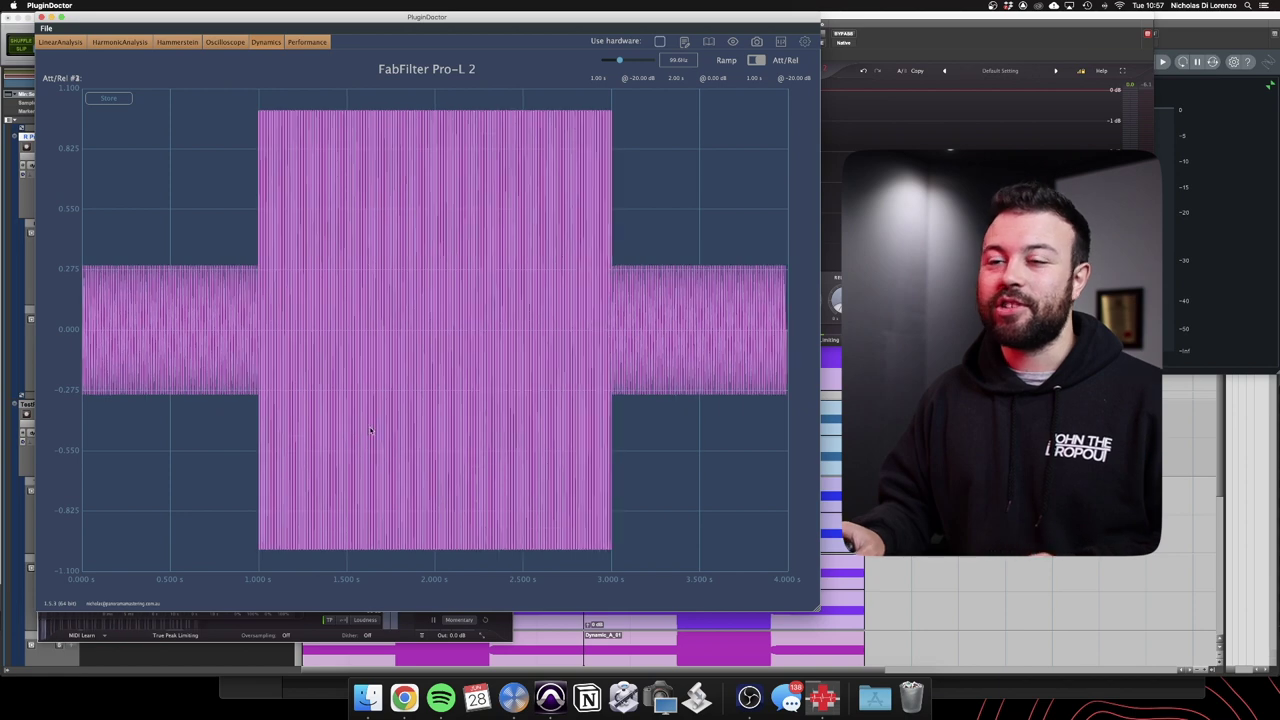
Audition the Aggressive style, magnifying the release around 3.0–3.25 s
click(243, 622)
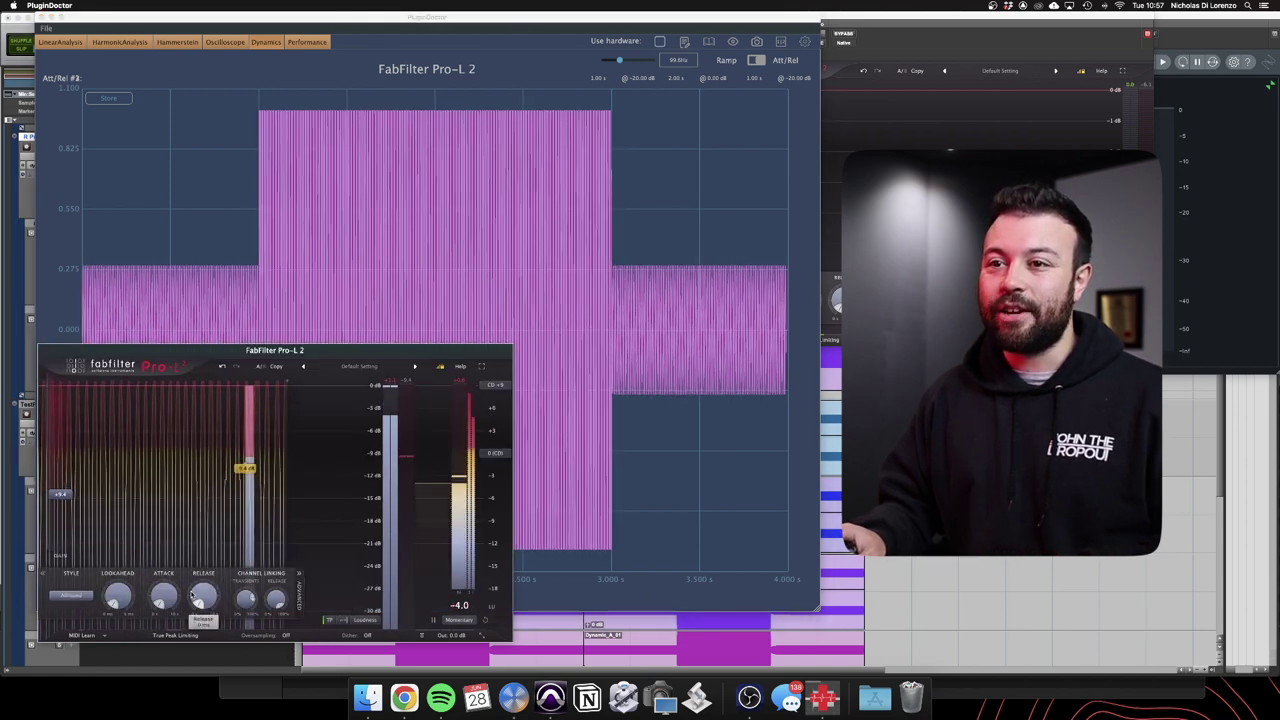
click(71, 596)
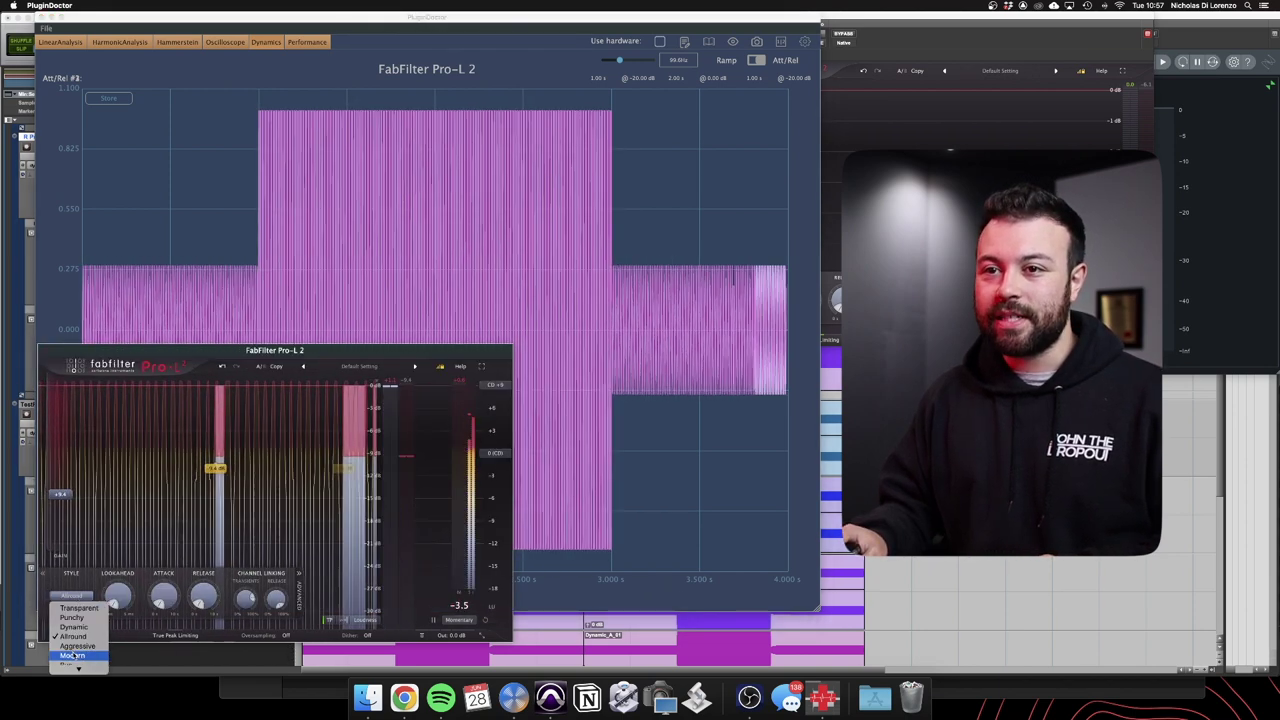
click(77, 646)
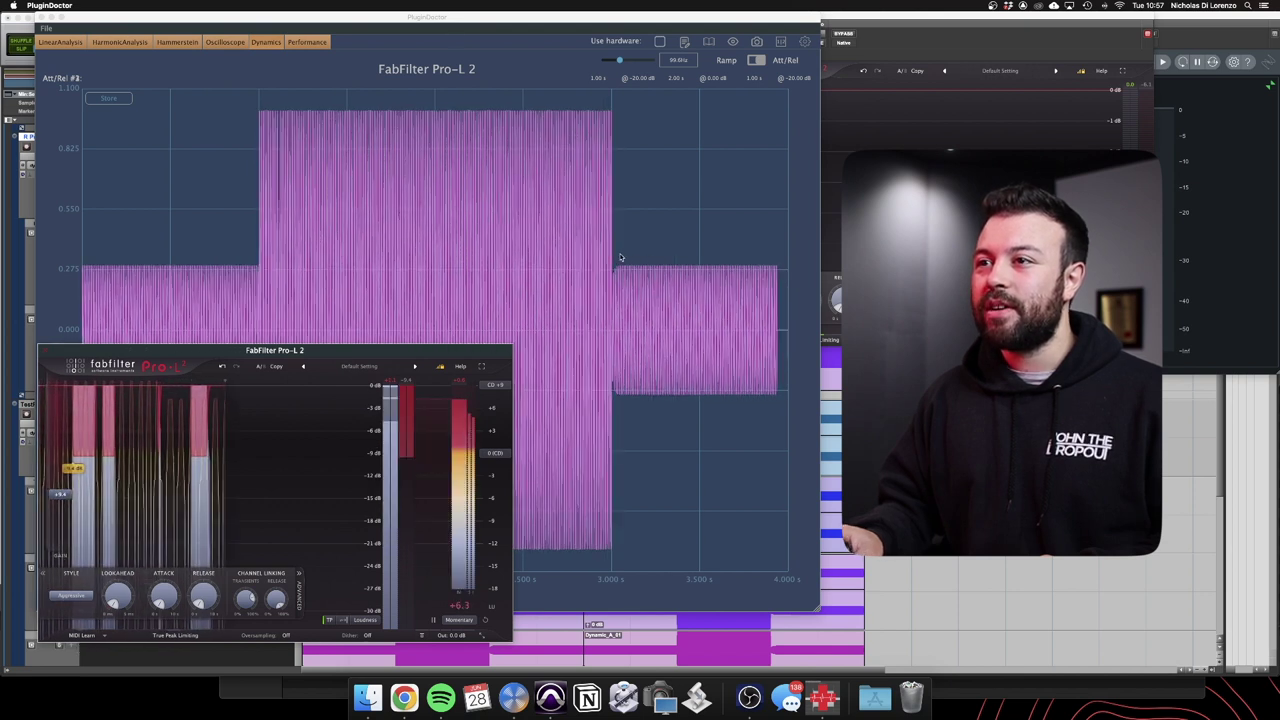
click(633, 306)
drag(611, 256, 655, 327)
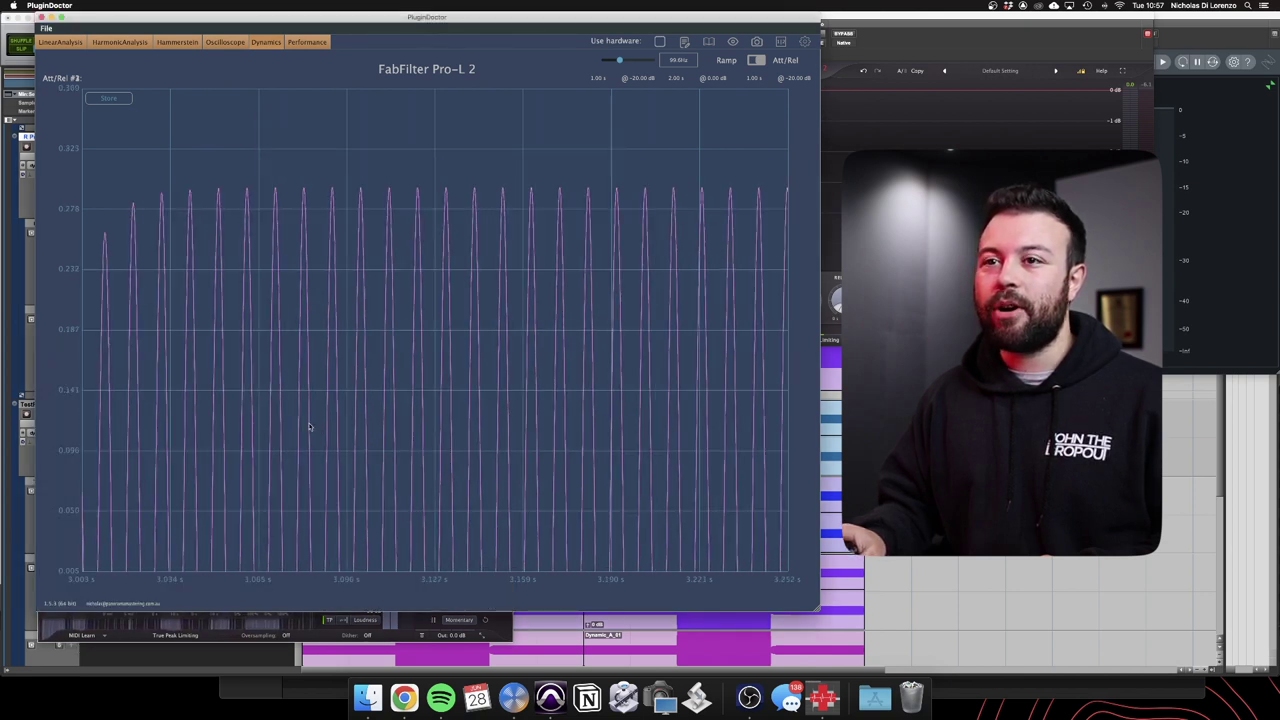
double_click(645, 390)
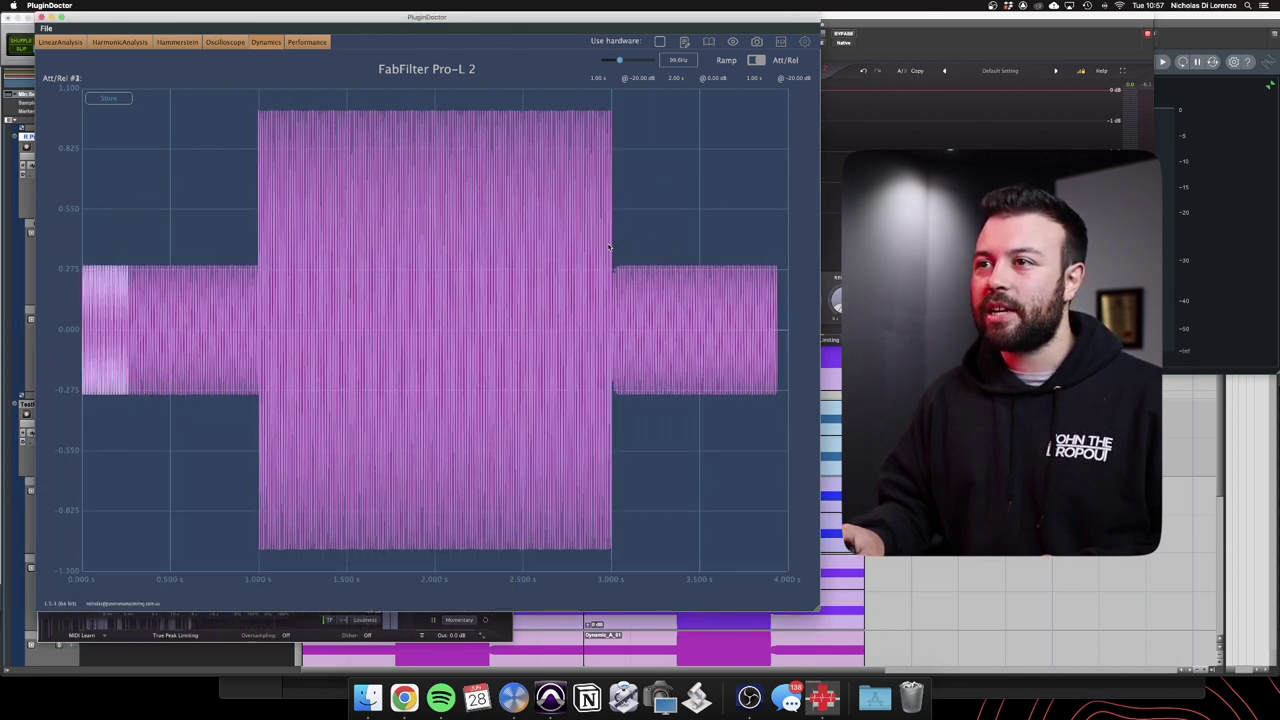
drag(609, 243, 669, 315)
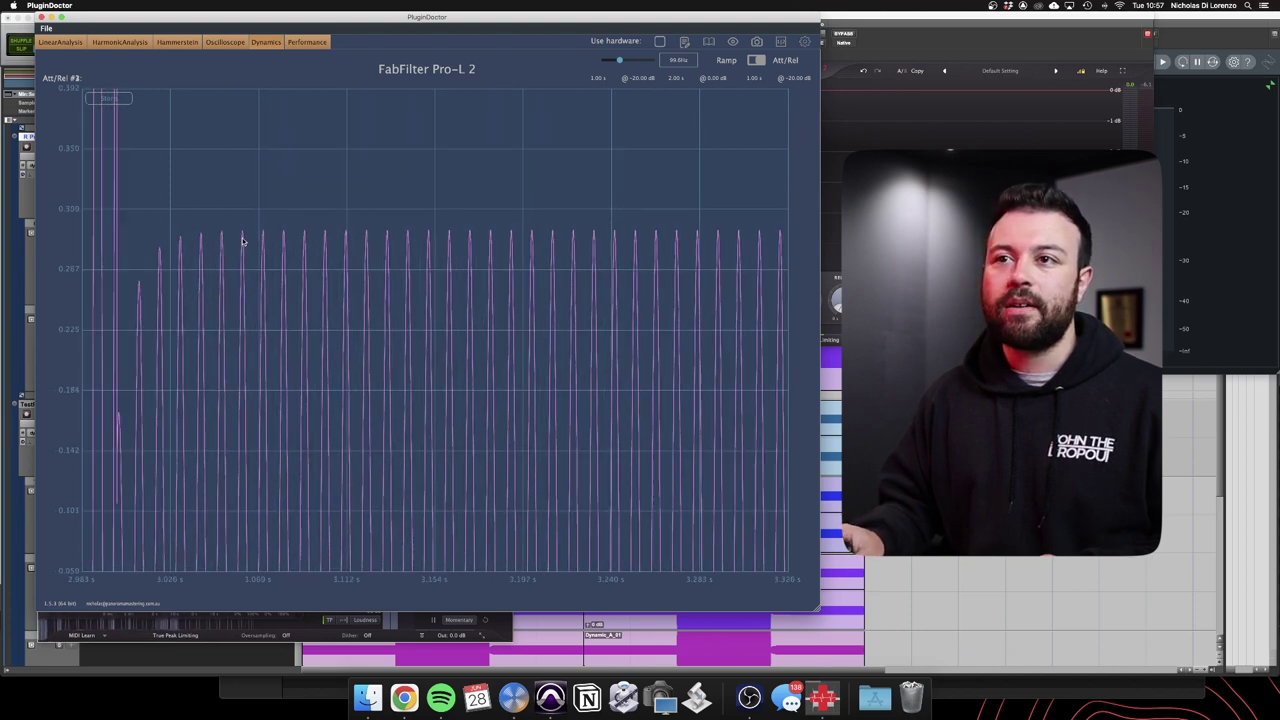
Step the style through Transparent and Aggressive to Modern, magnifying the release tail after 3 s
click(100, 628)
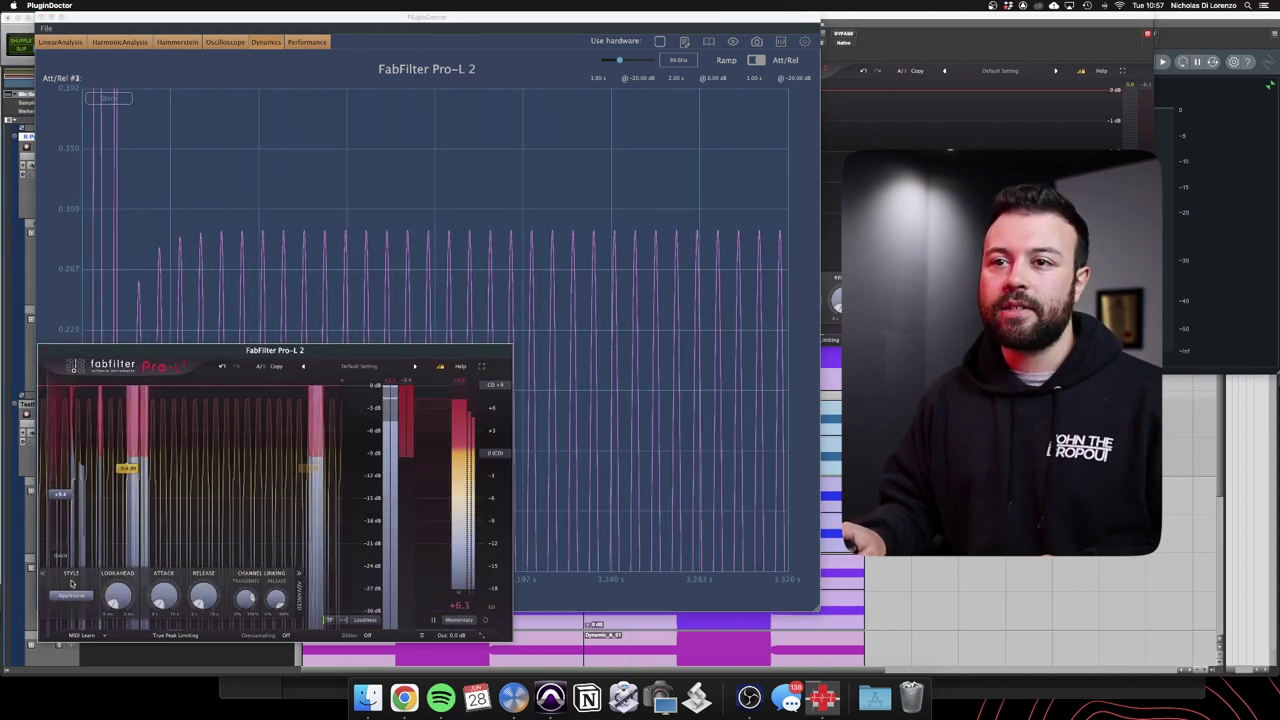
click(71, 596)
click(80, 613)
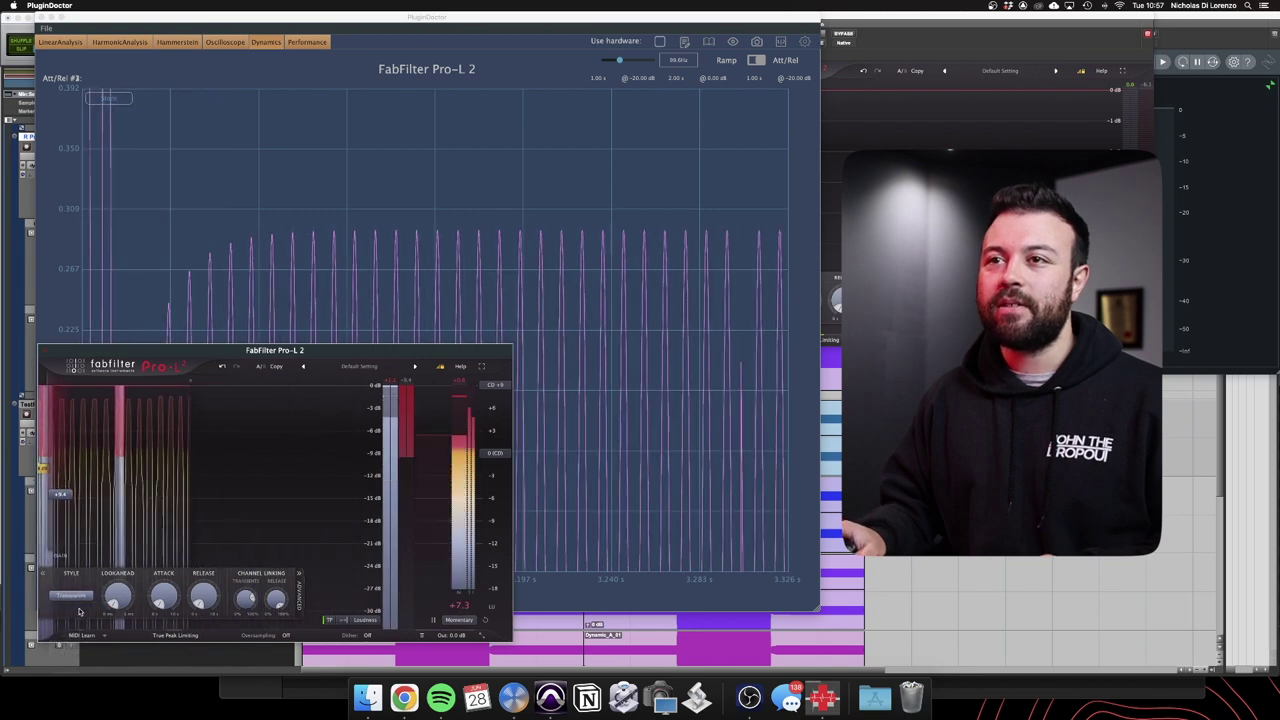
click(71, 596)
click(86, 646)
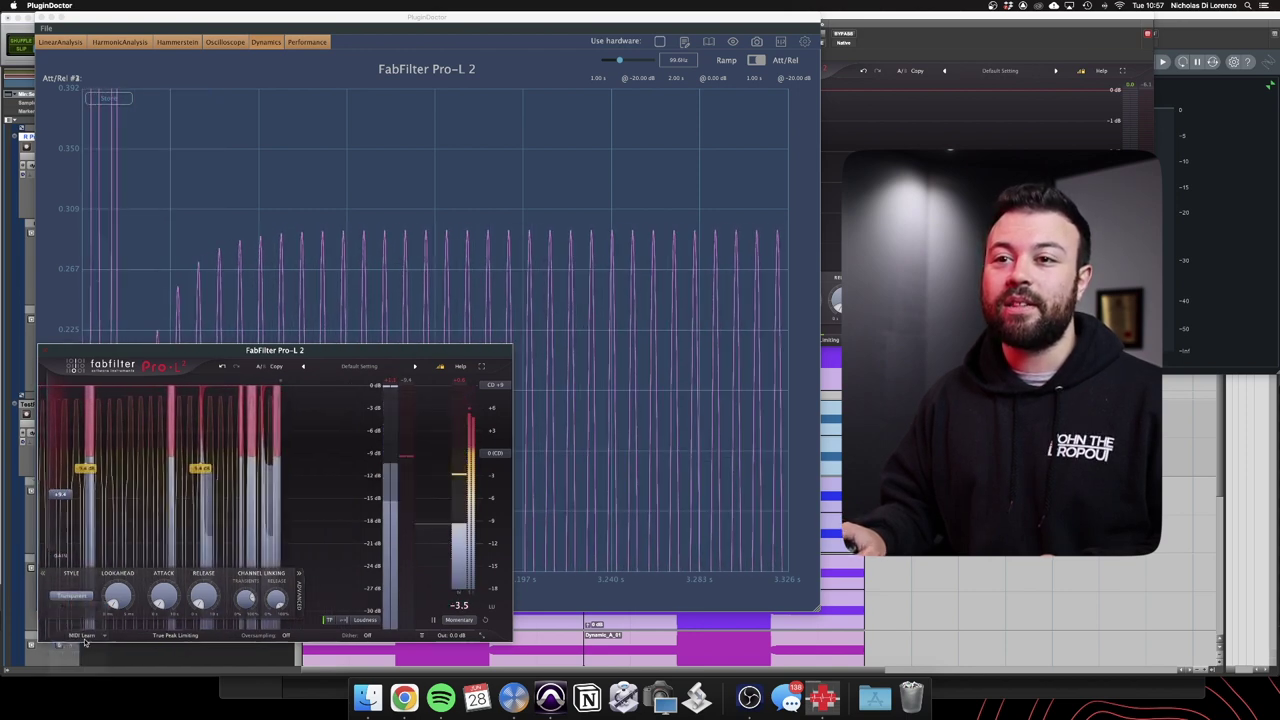
click(71, 596)
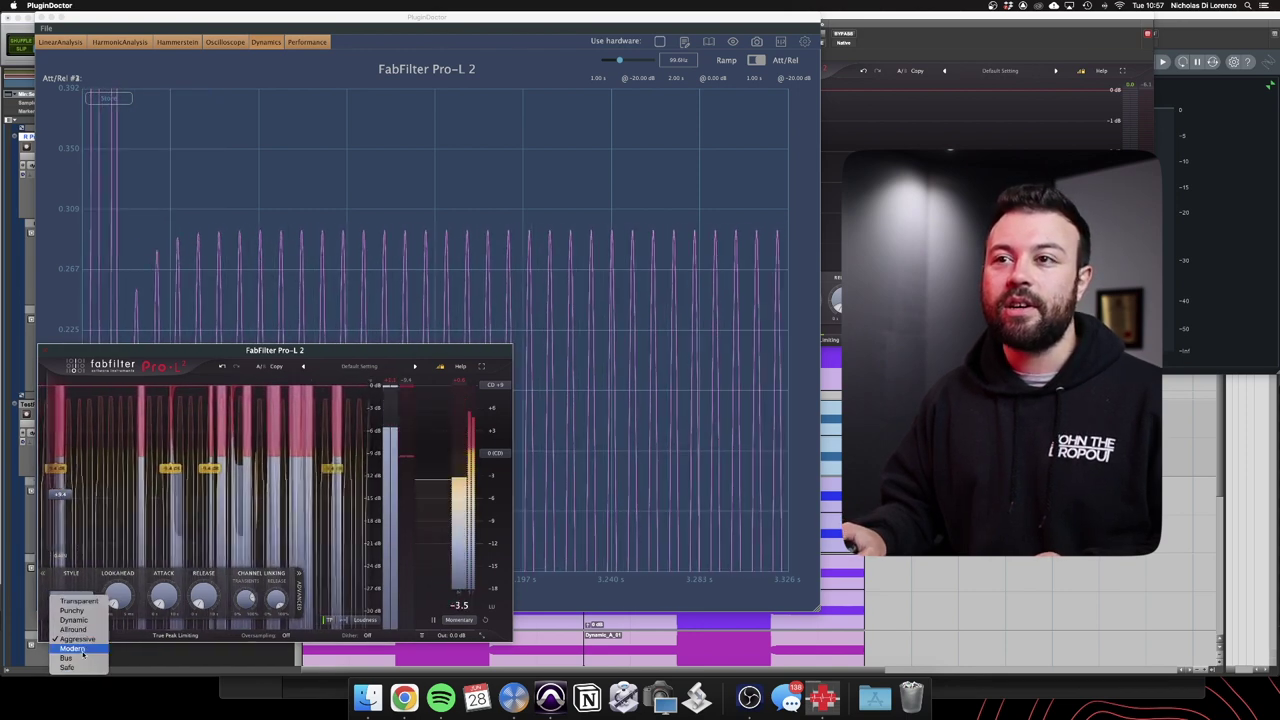
click(80, 649)
click(305, 254)
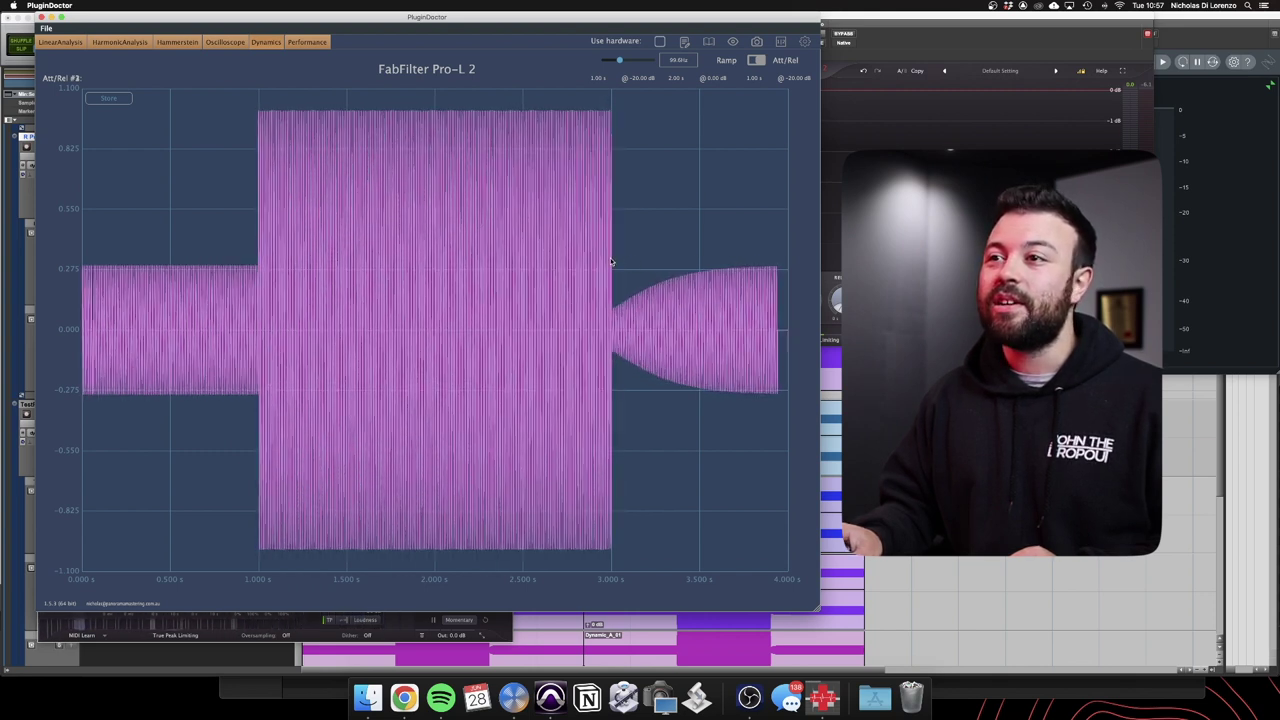
drag(611, 259, 762, 428)
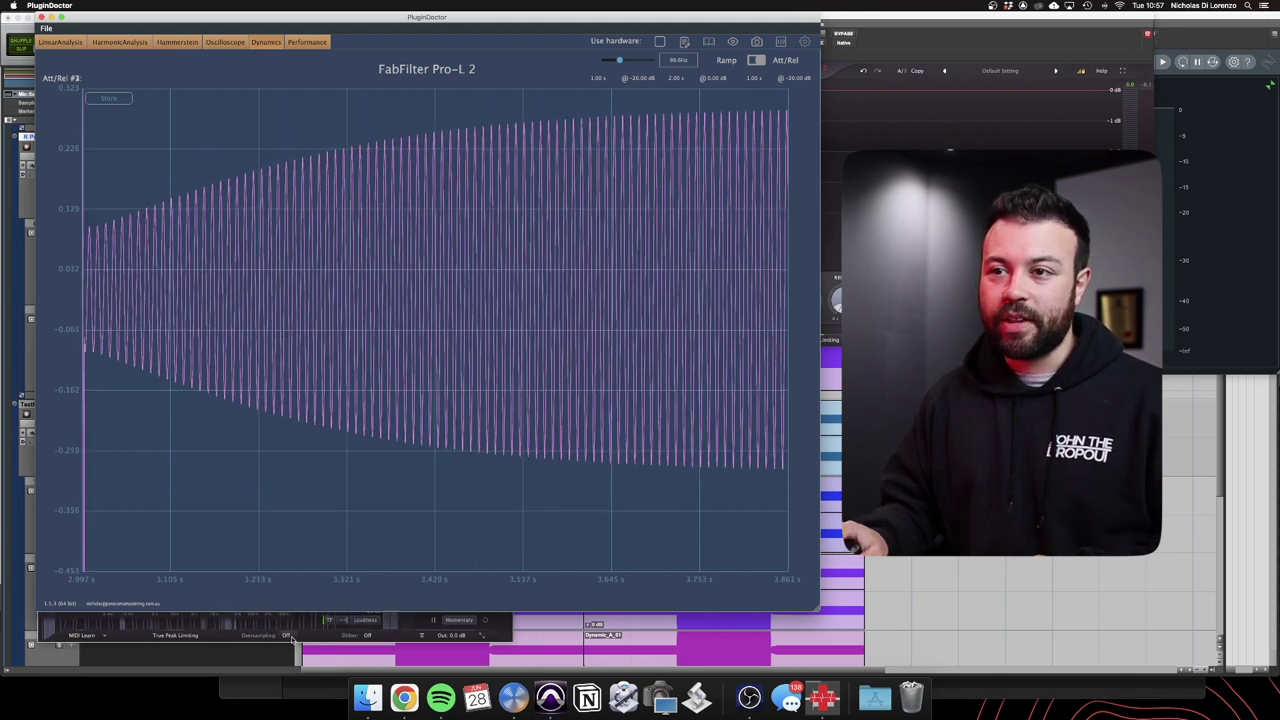
Audition the Bus style, checking release peaks around 3.0–3.2 s, then zoom back out
click(240, 628)
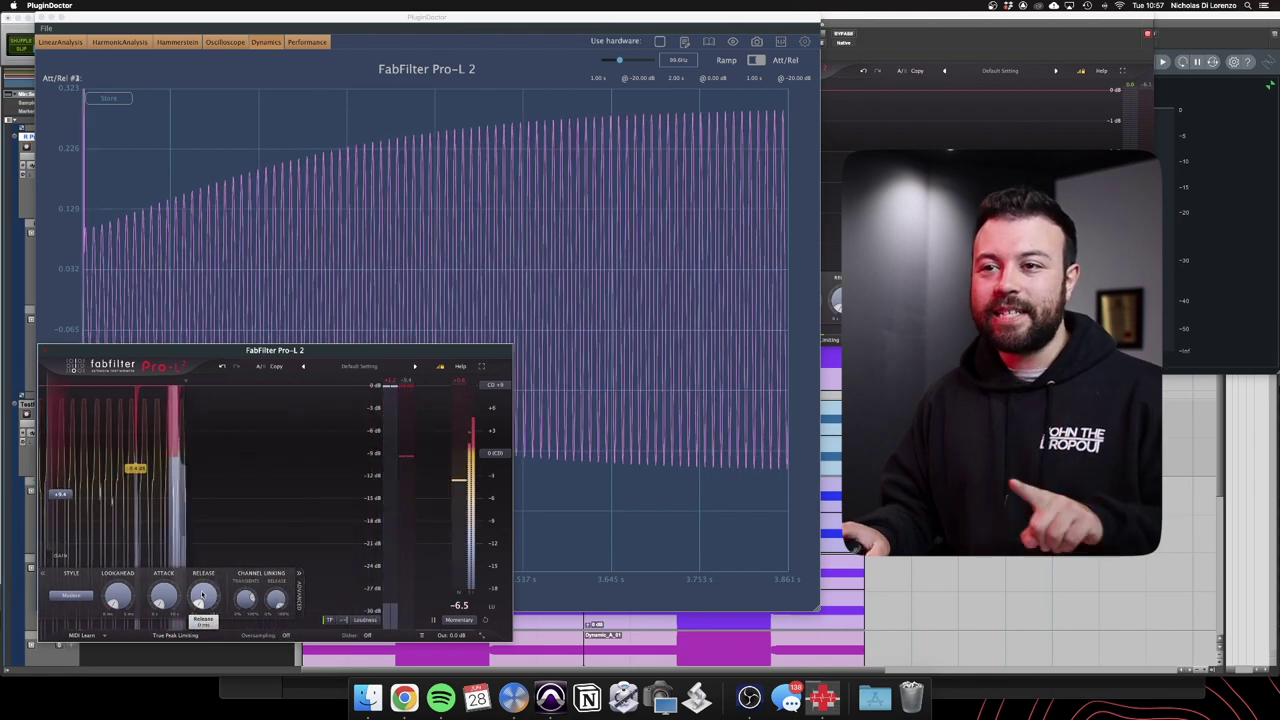
mouse_move(204, 596)
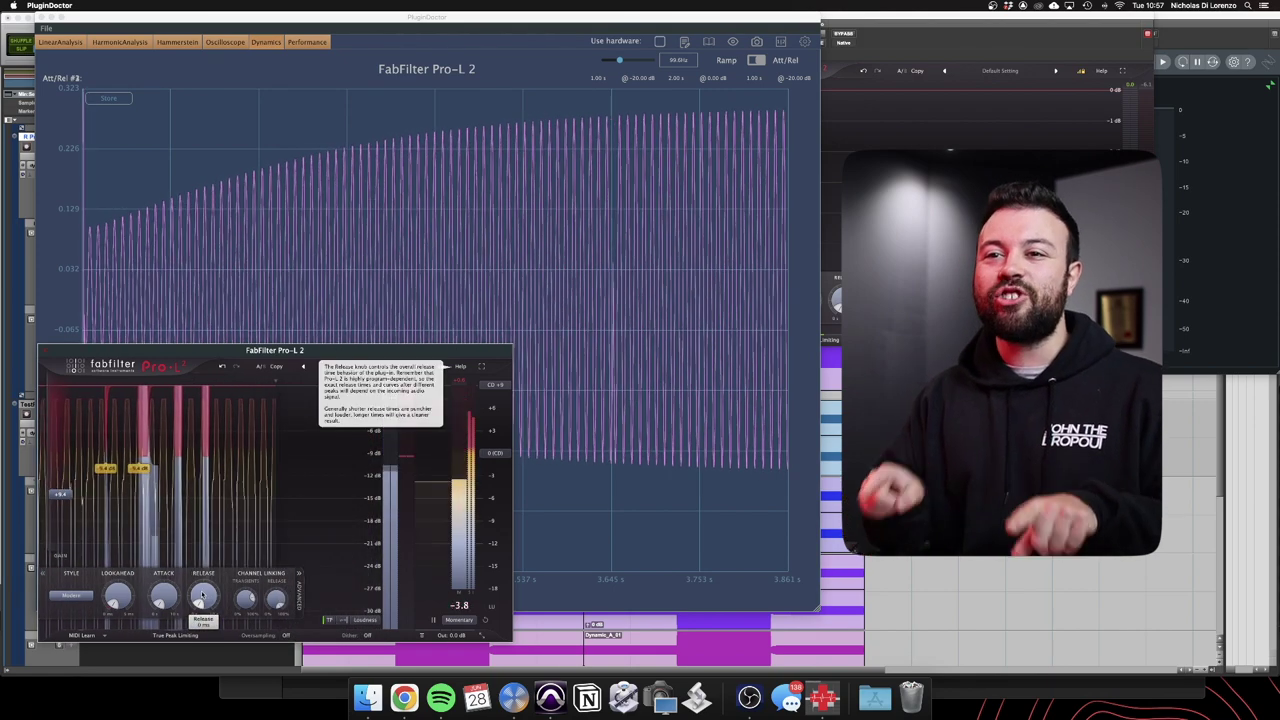
click(77, 594)
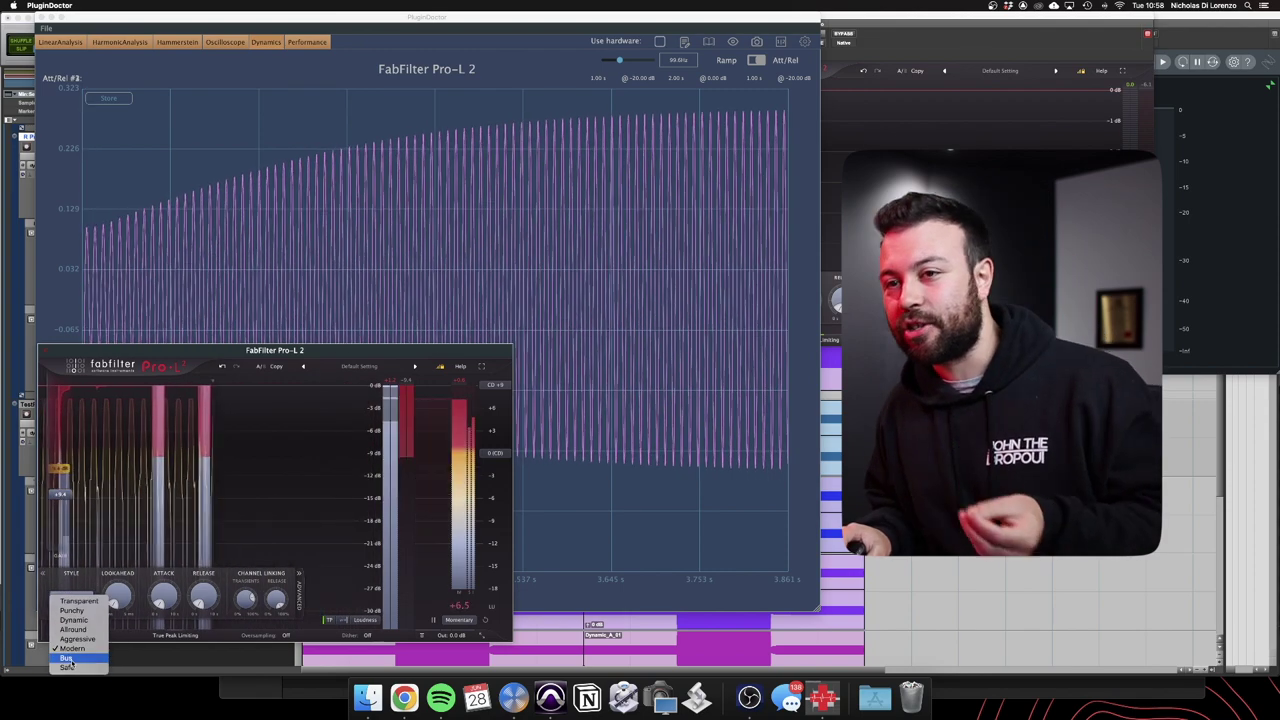
click(66, 658)
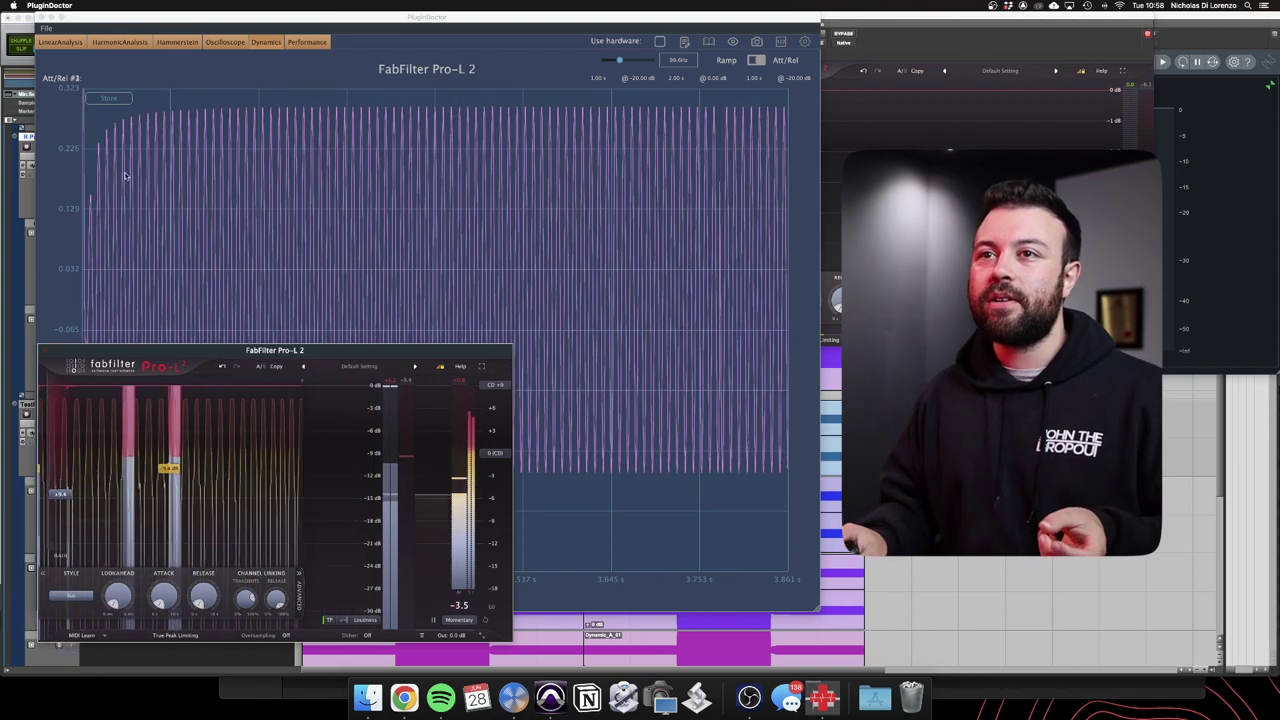
click(266, 307)
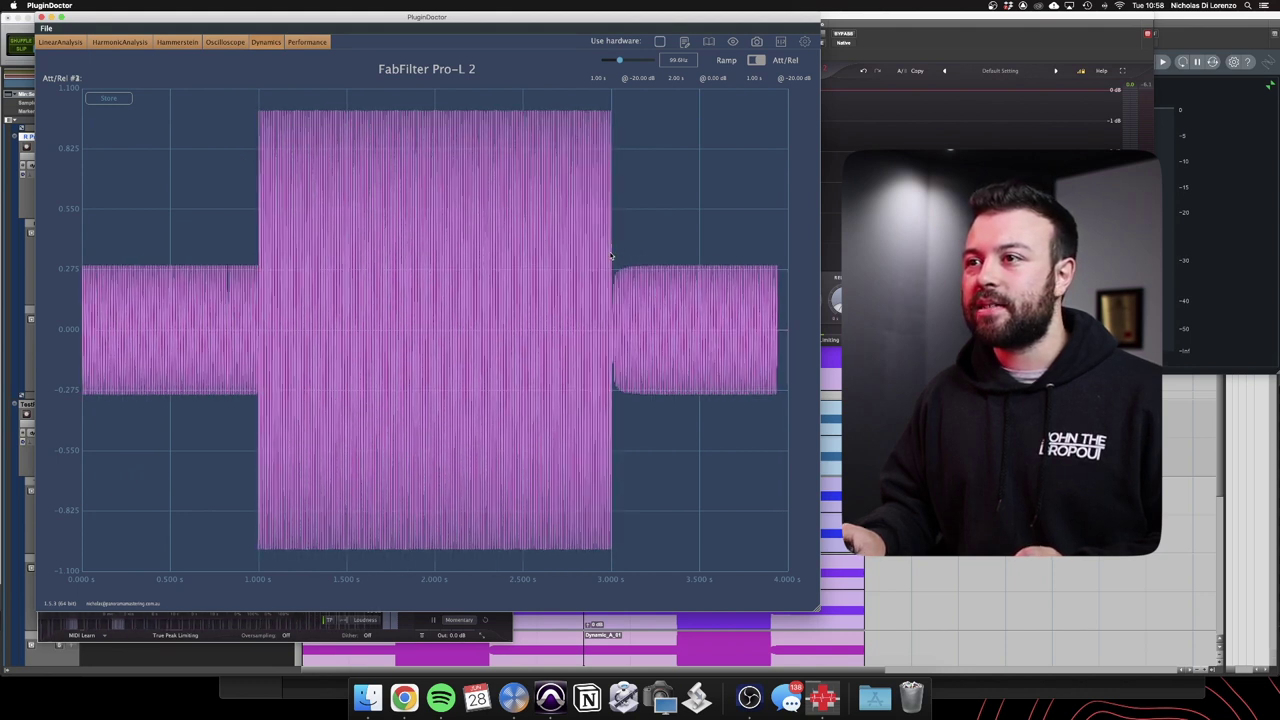
drag(648, 341, 649, 342)
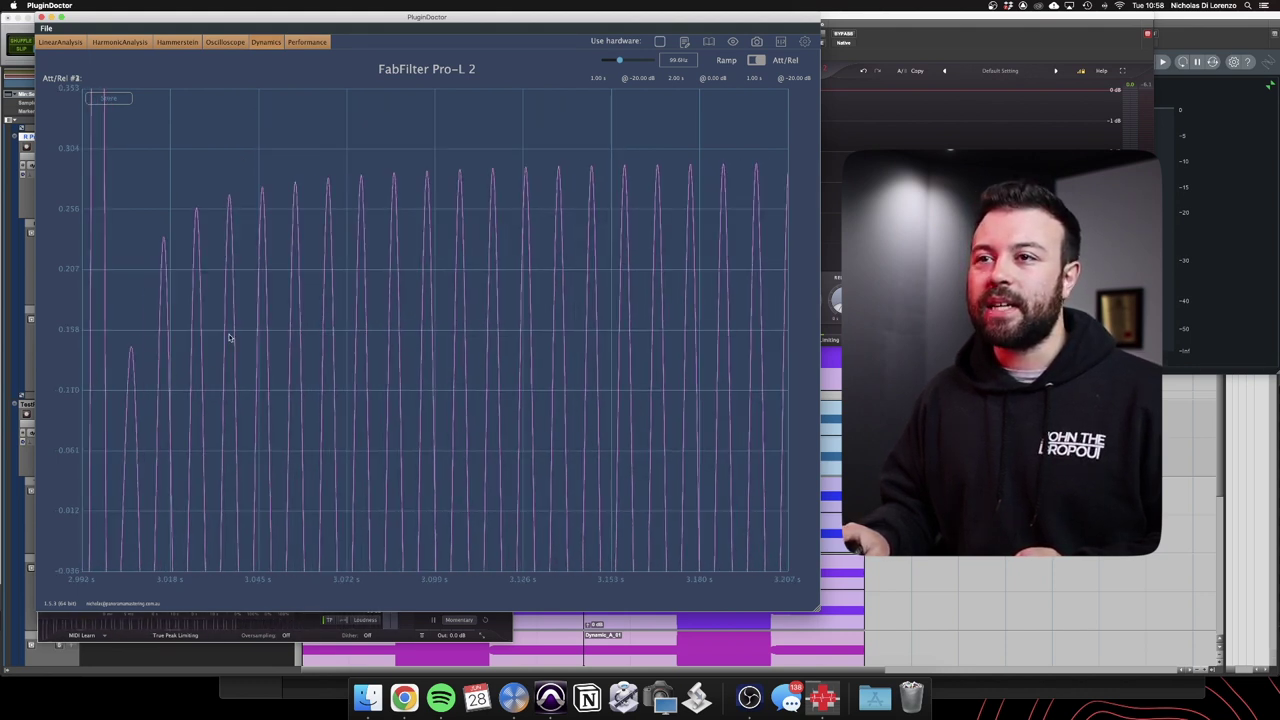
double_click(447, 435)
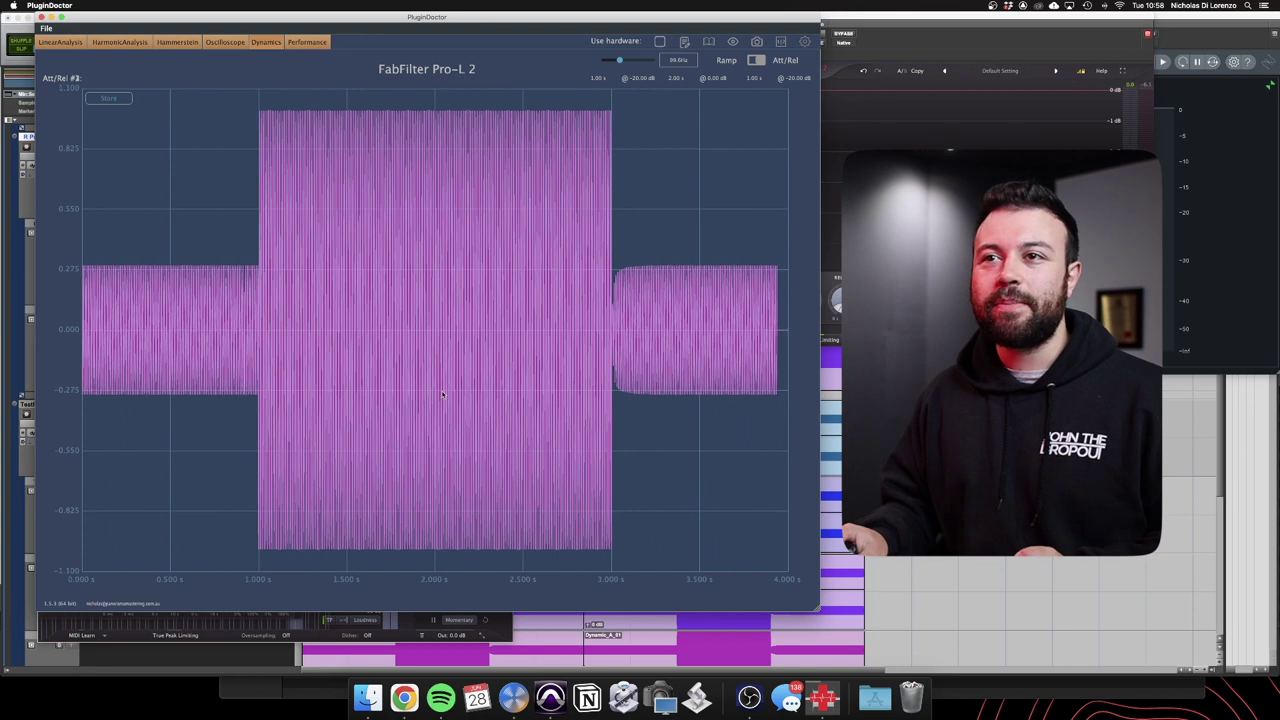
Audition the Safe style, zooming on the decay after the burst, then resetting the view
click(119, 635)
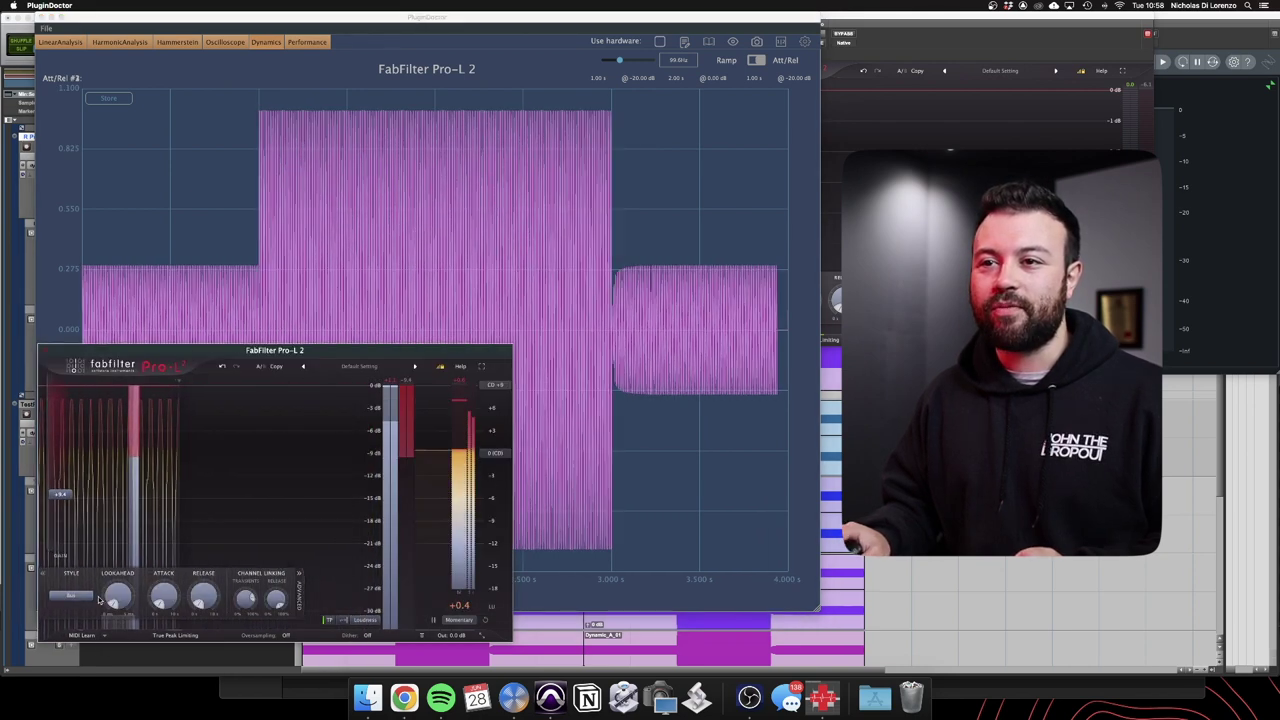
click(78, 612)
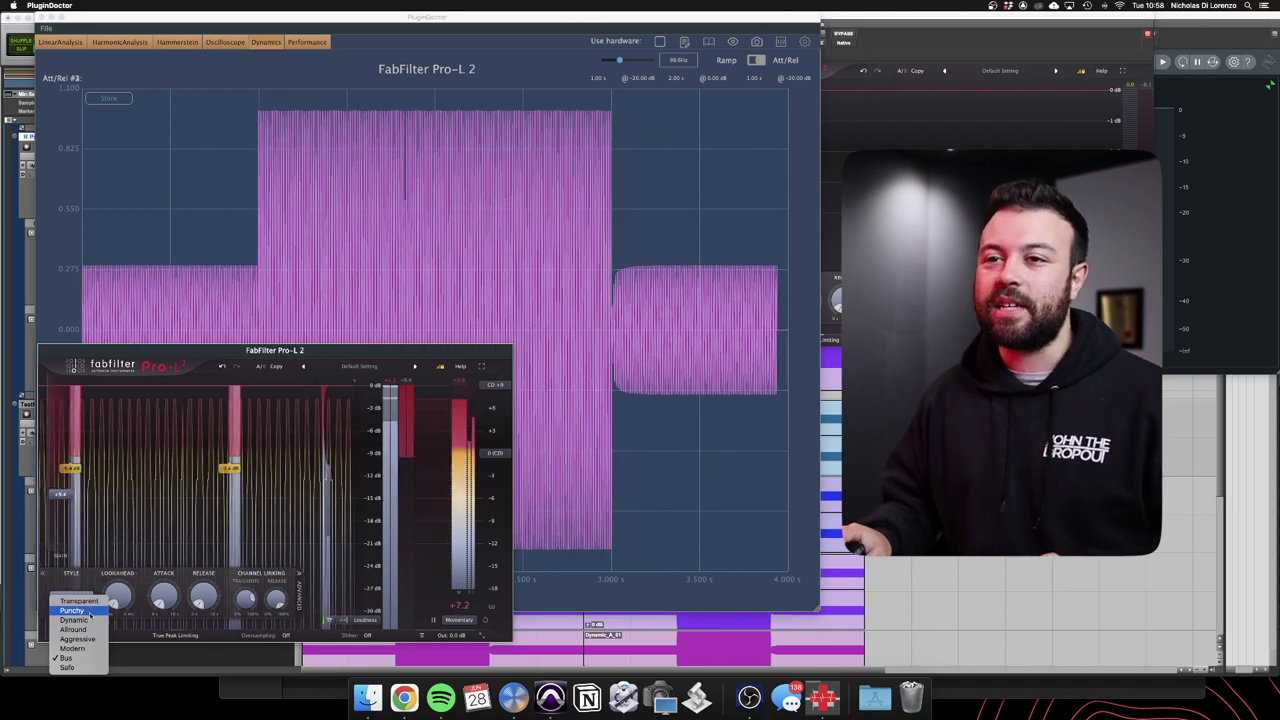
click(87, 668)
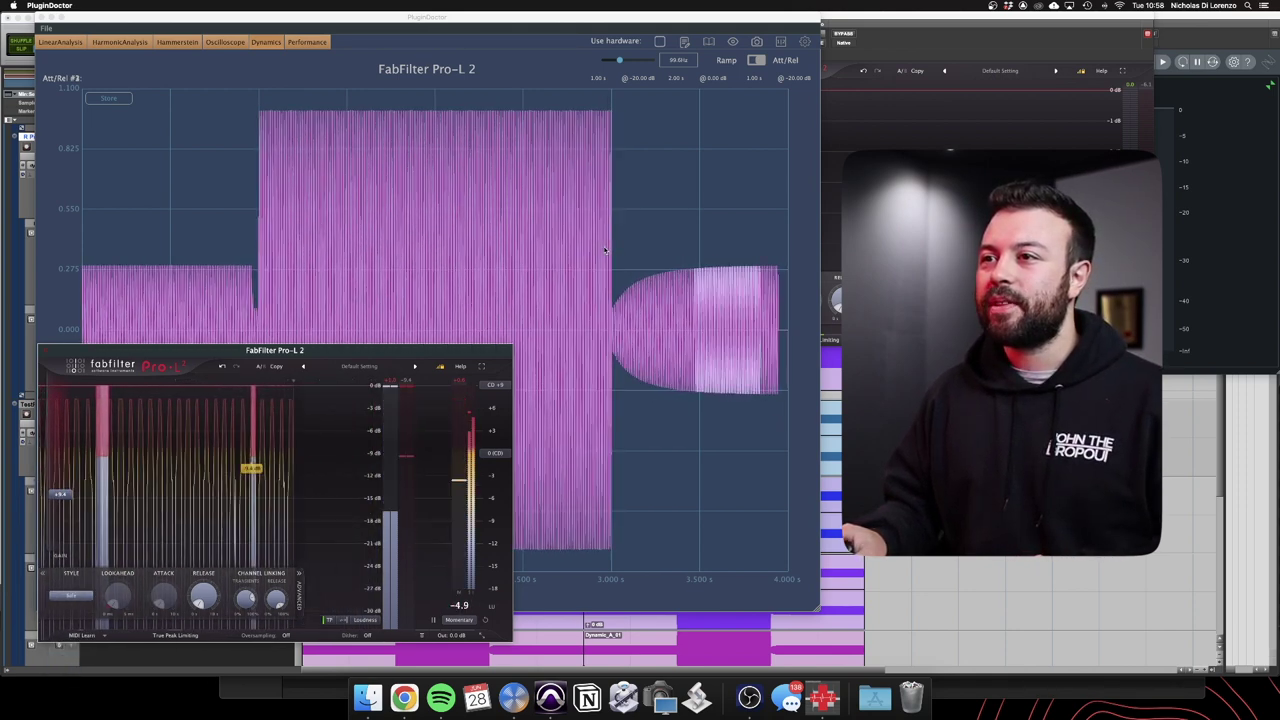
drag(605, 247, 745, 434)
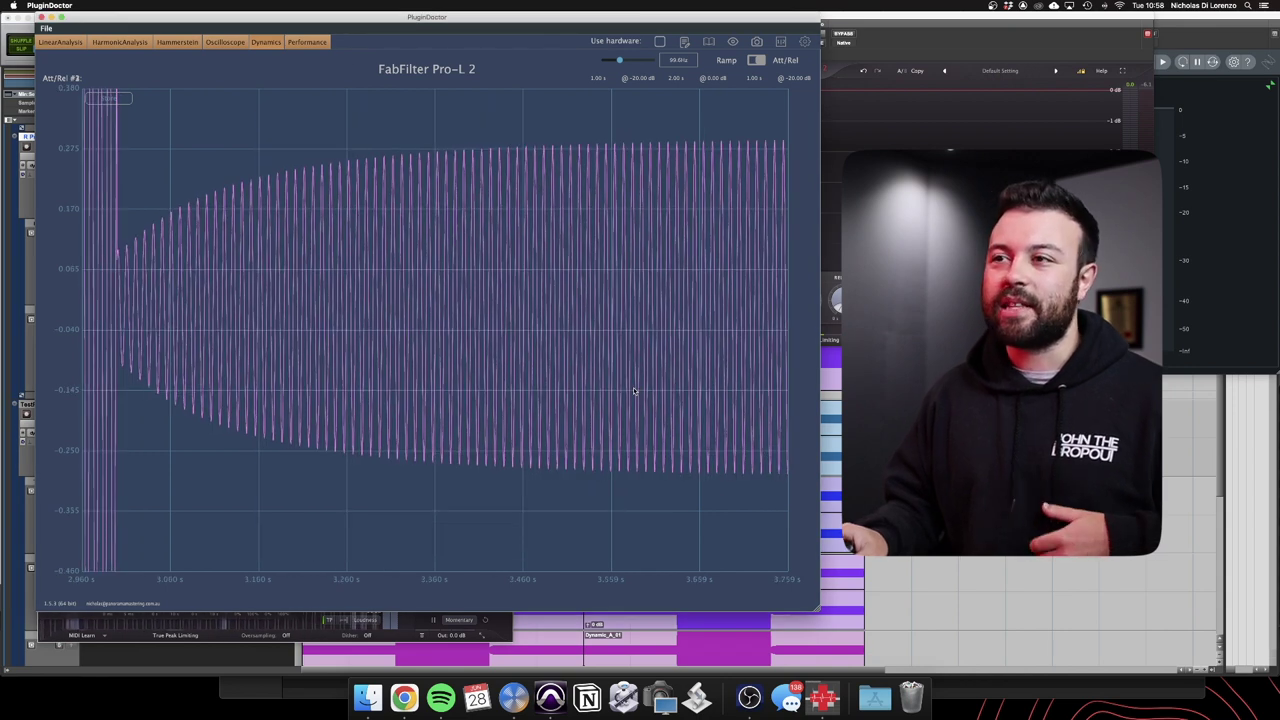
right_click(390, 530)
Return Pro-L 2's limiting style to Transparent
click(120, 628)
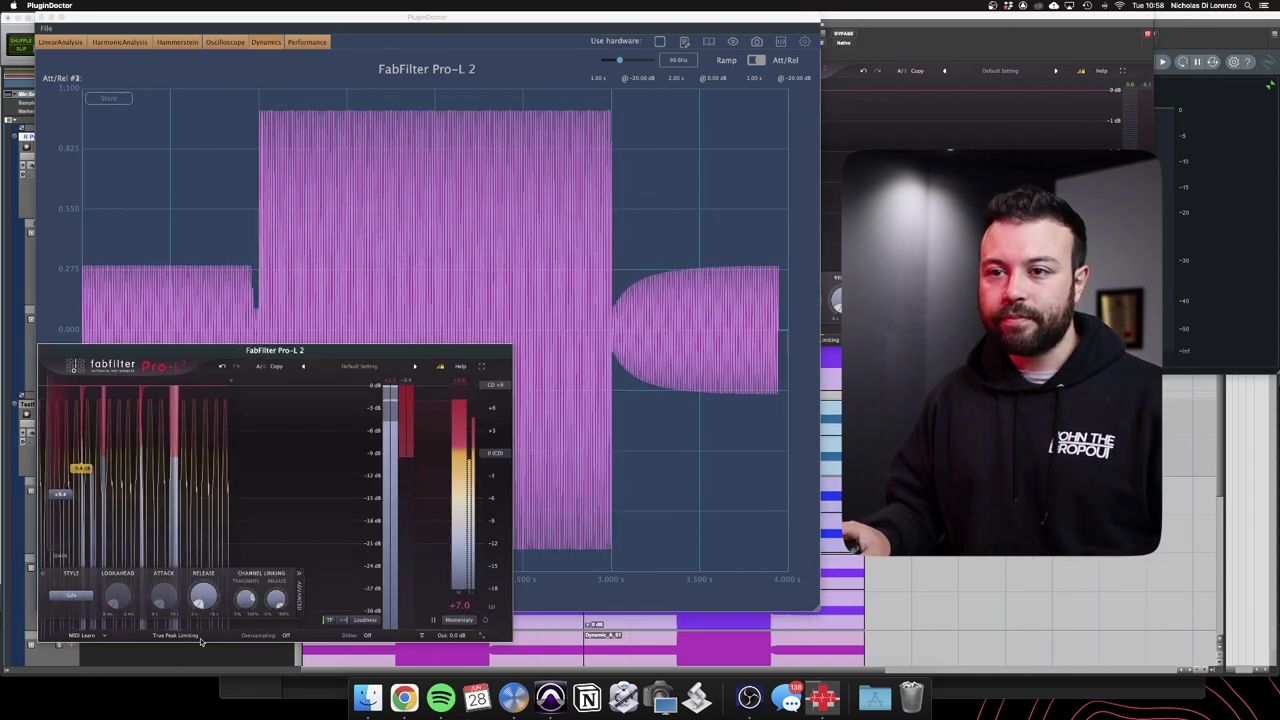
click(77, 596)
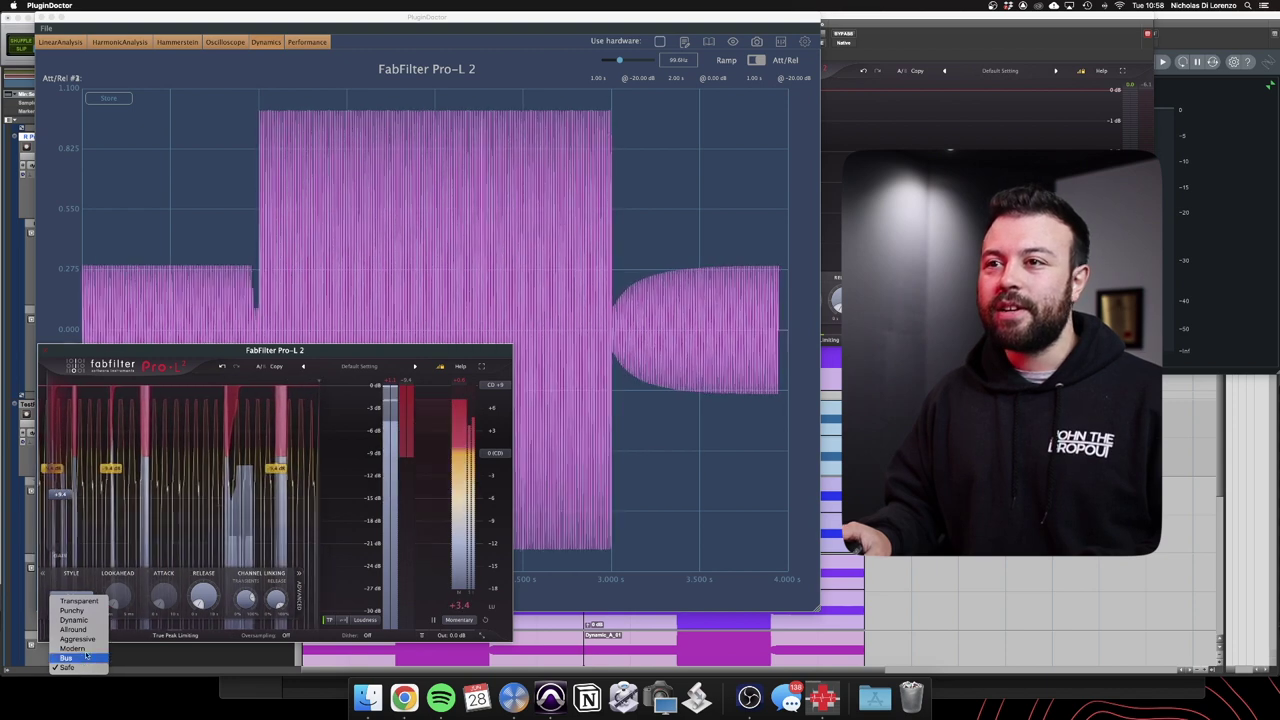
click(72, 662)
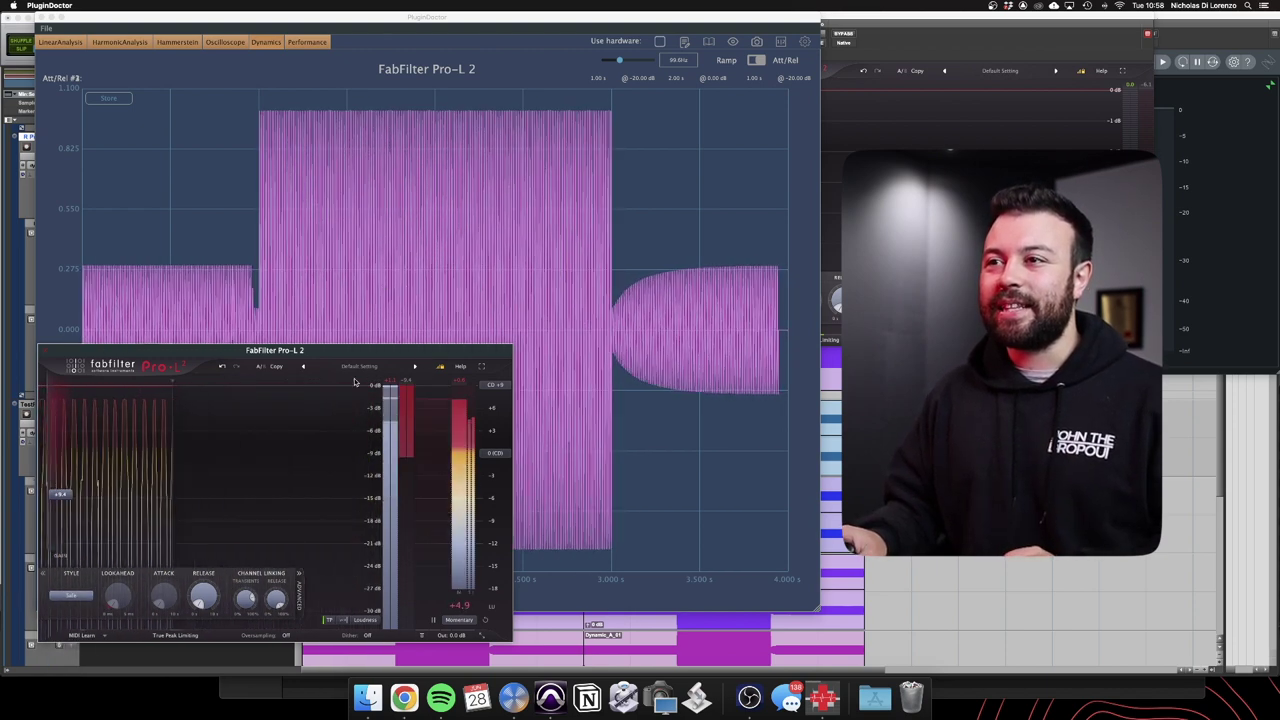
click(72, 597)
click(72, 608)
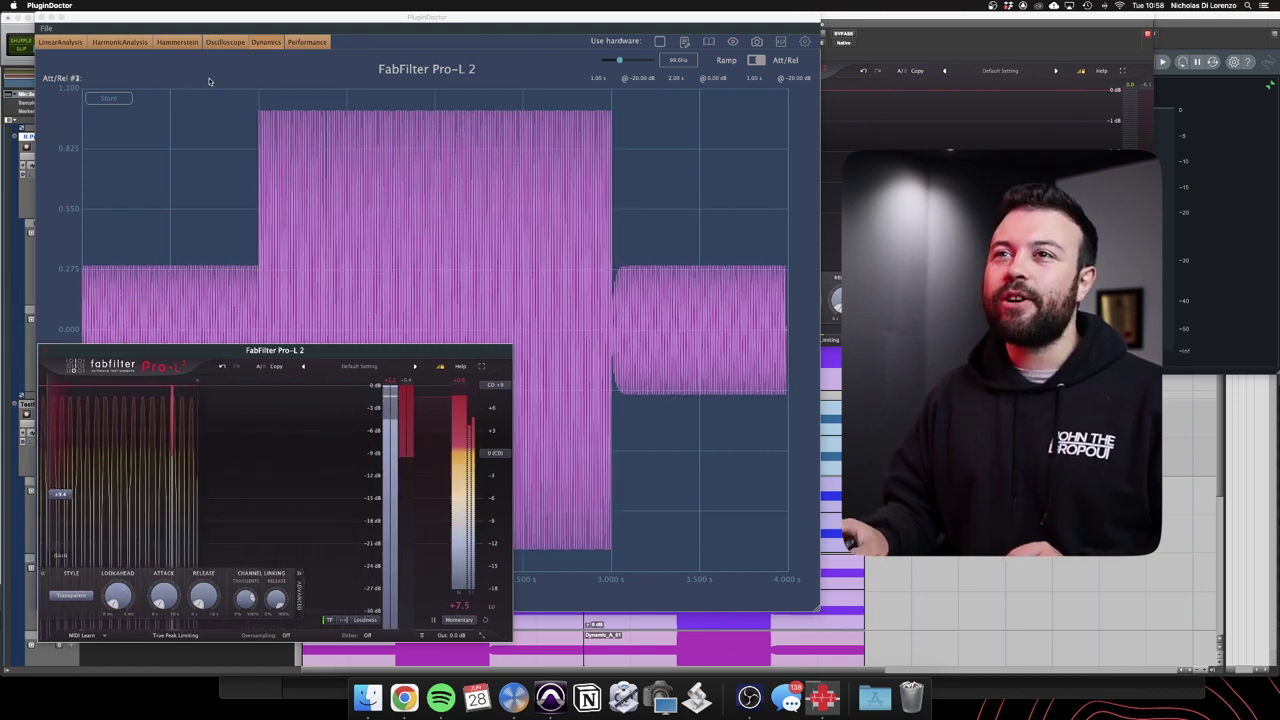
Show PluginDoctor's harmonic analysis spectrum and raise Pro-L 2's lookahead
click(139, 47)
click(138, 45)
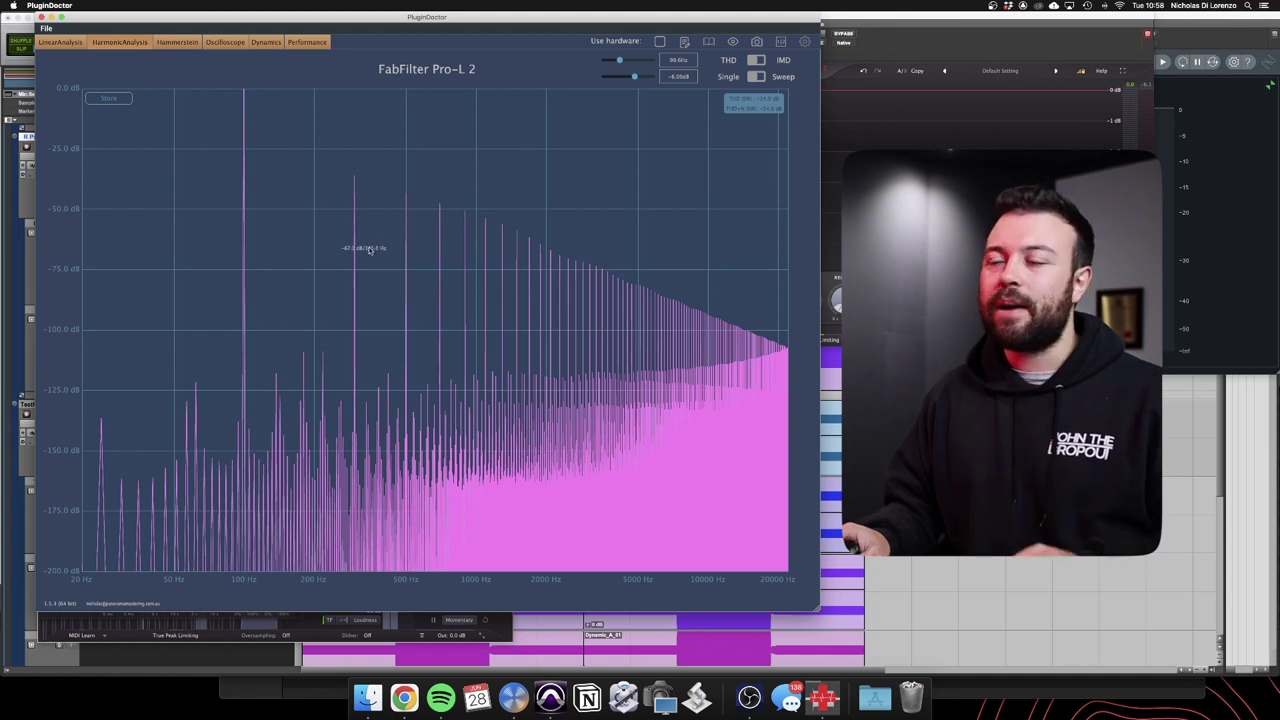
click(420, 634)
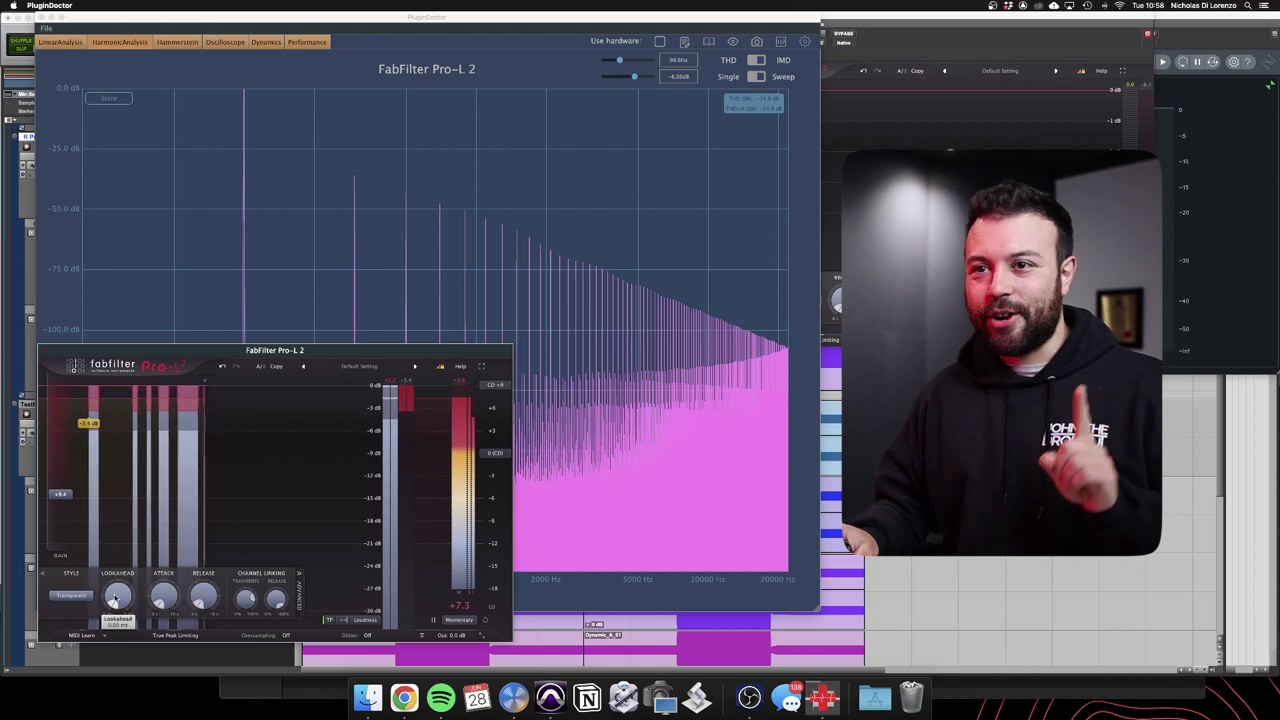
drag(114, 601, 104, 612)
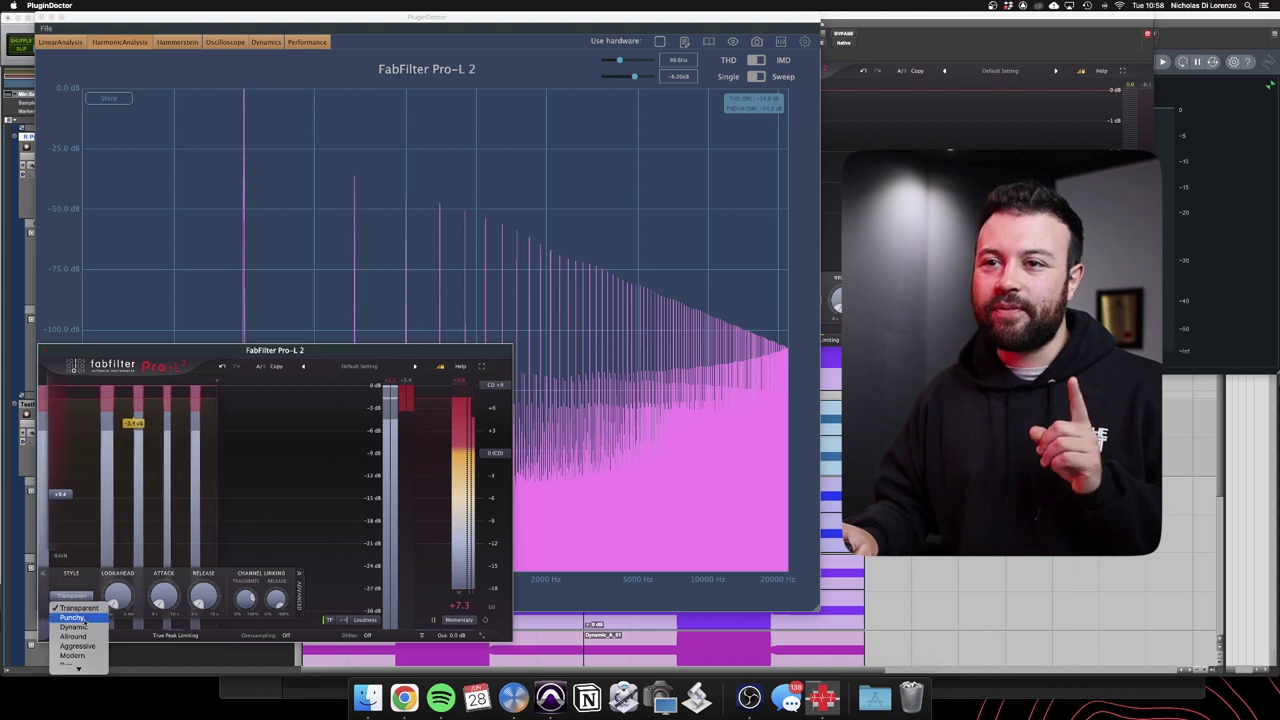
Compare the Punchy, Dynamic, Allround and Modern styles on the harmonic spectrum
click(80, 618)
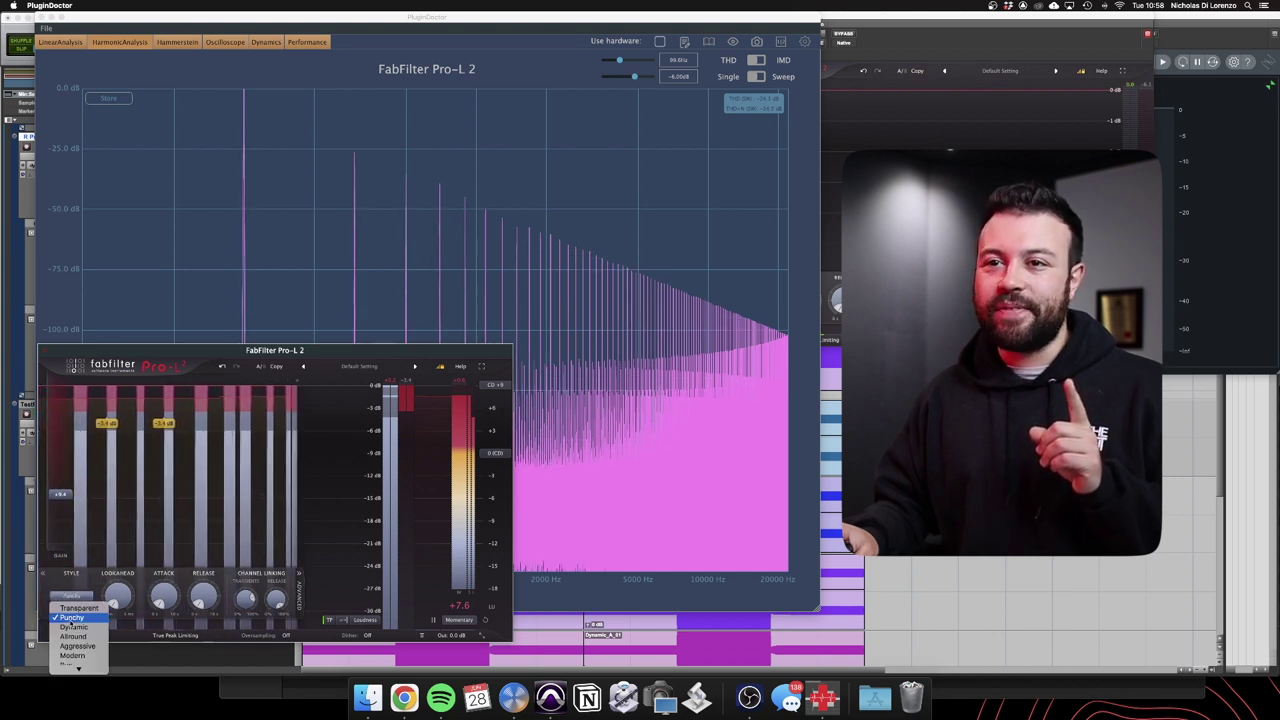
click(74, 627)
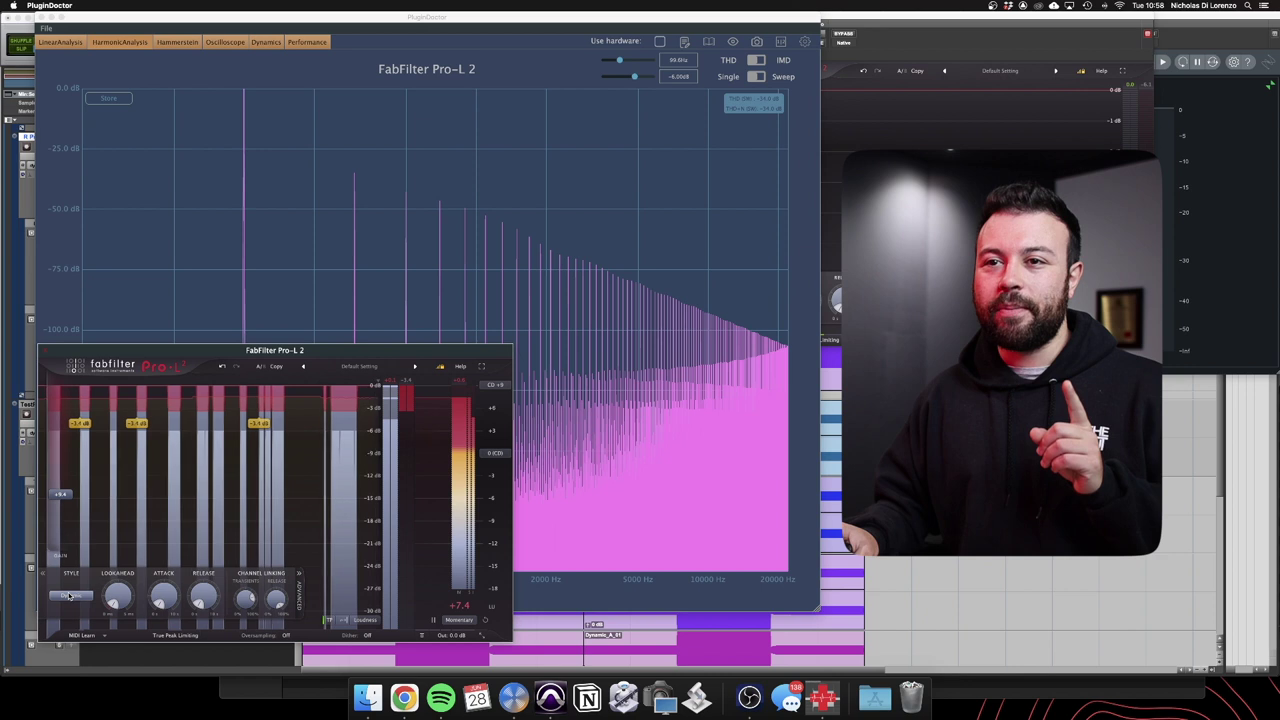
click(72, 596)
click(73, 636)
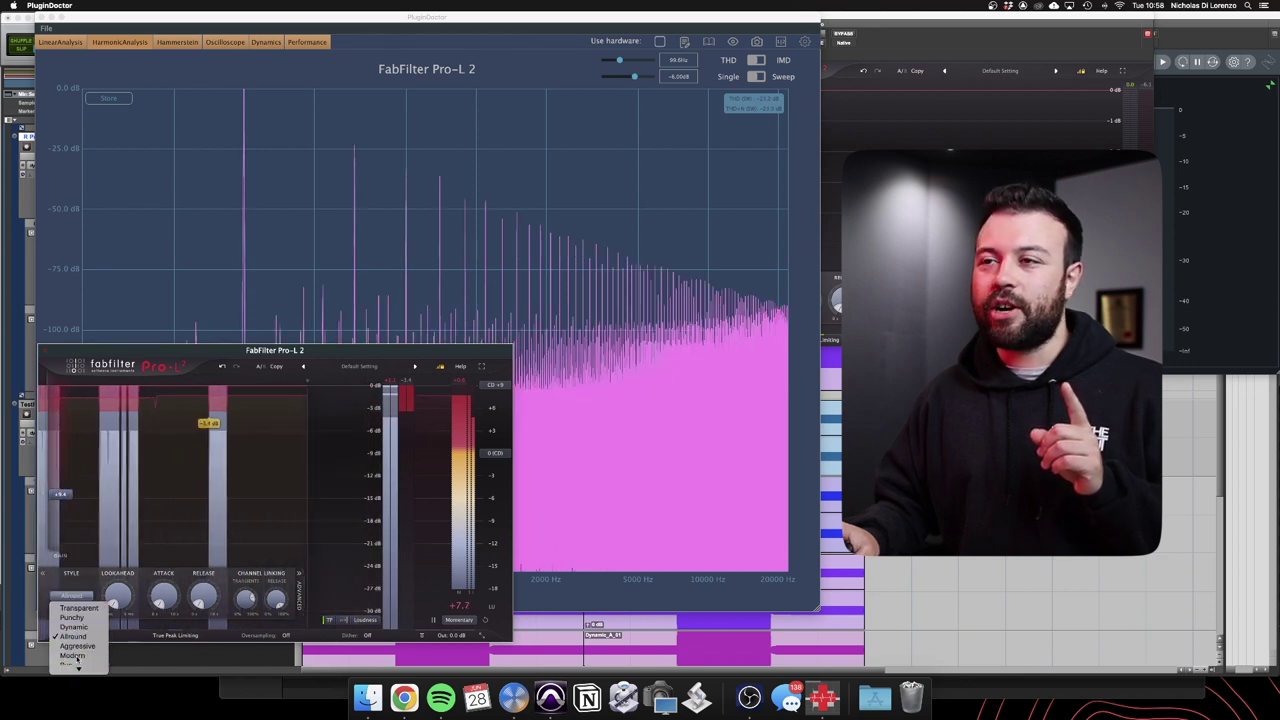
click(76, 658)
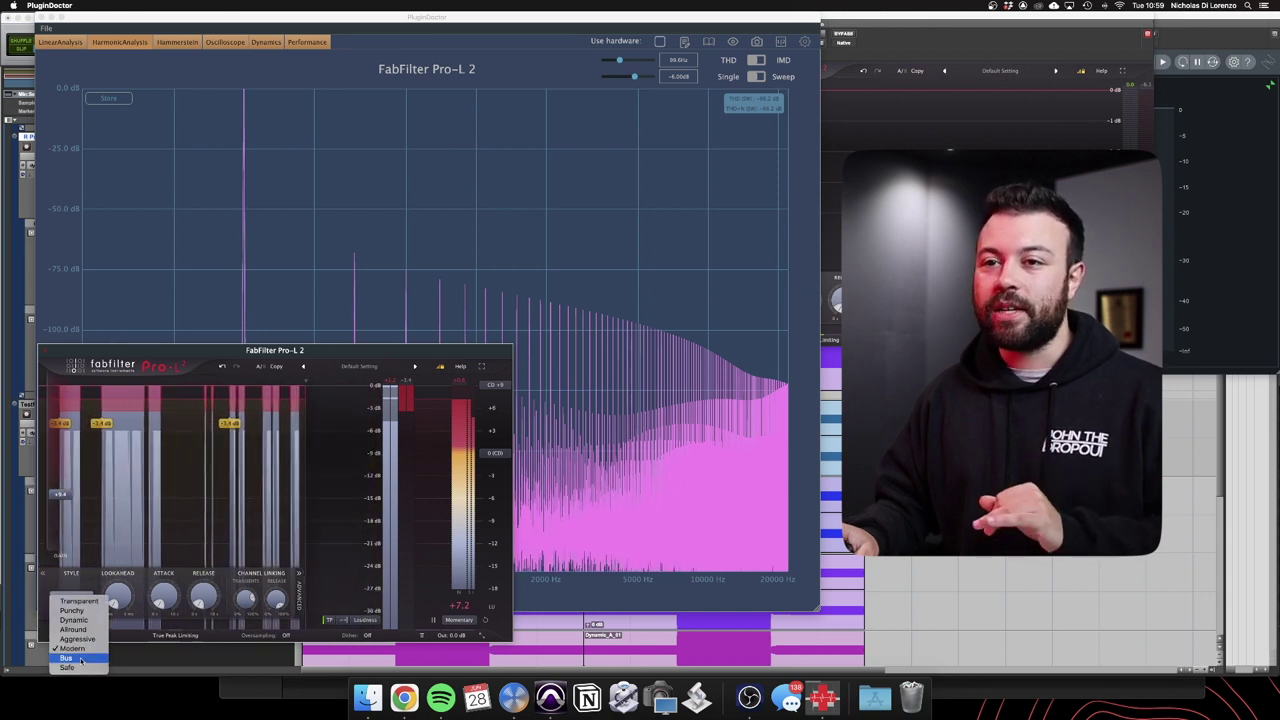
drag(390, 346, 393, 284)
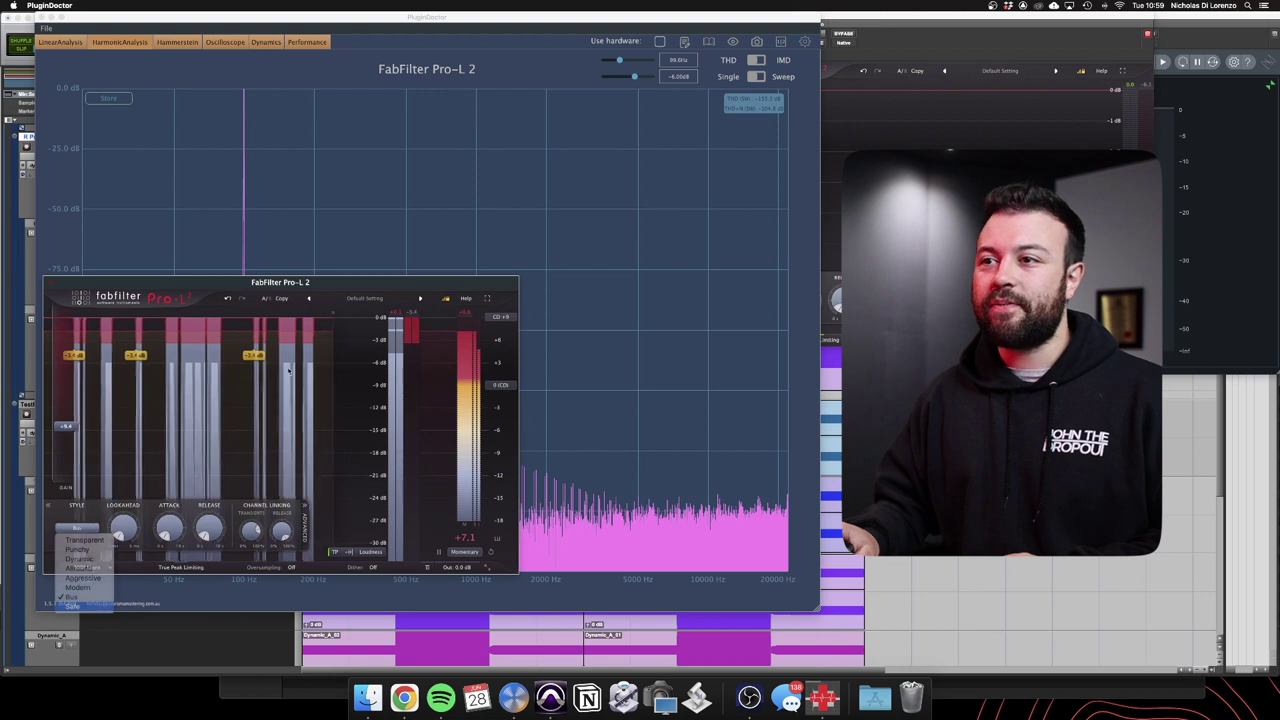
drag(300, 283, 302, 363)
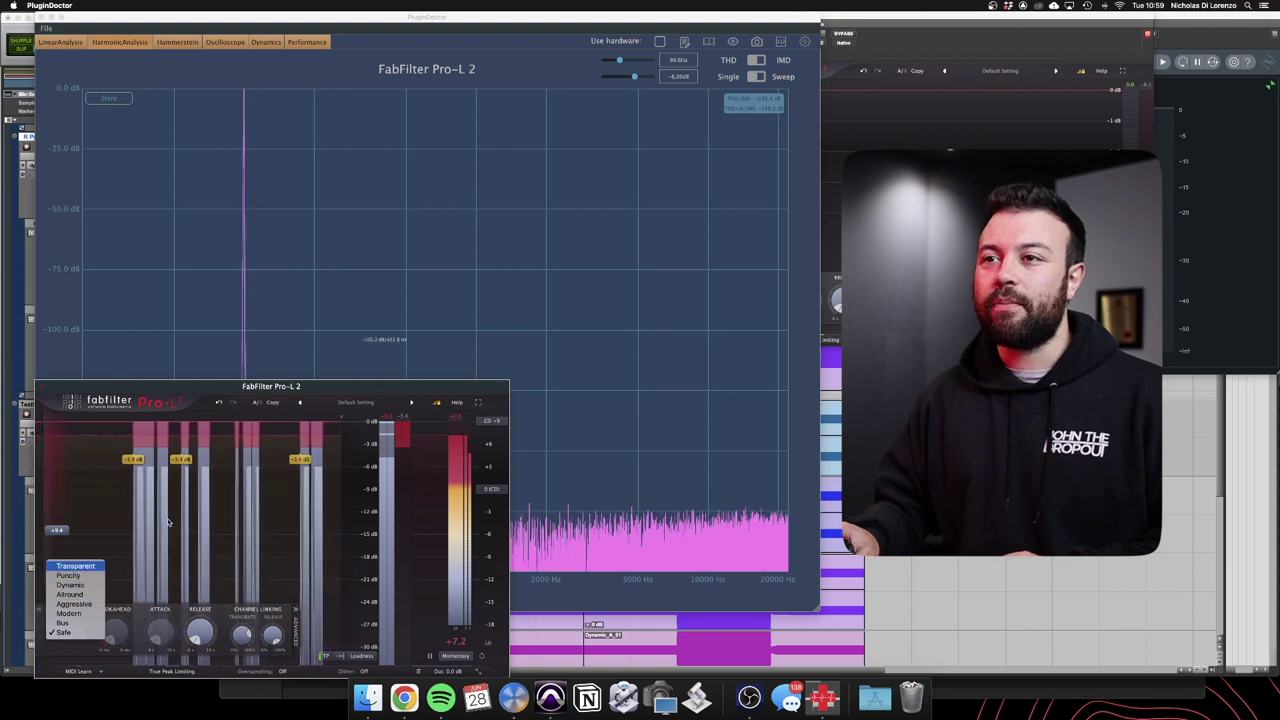
Turn Pro-L 2's lookahead up, then down to 0.00 ms, and select the test tone frequency
drag(276, 389, 310, 338)
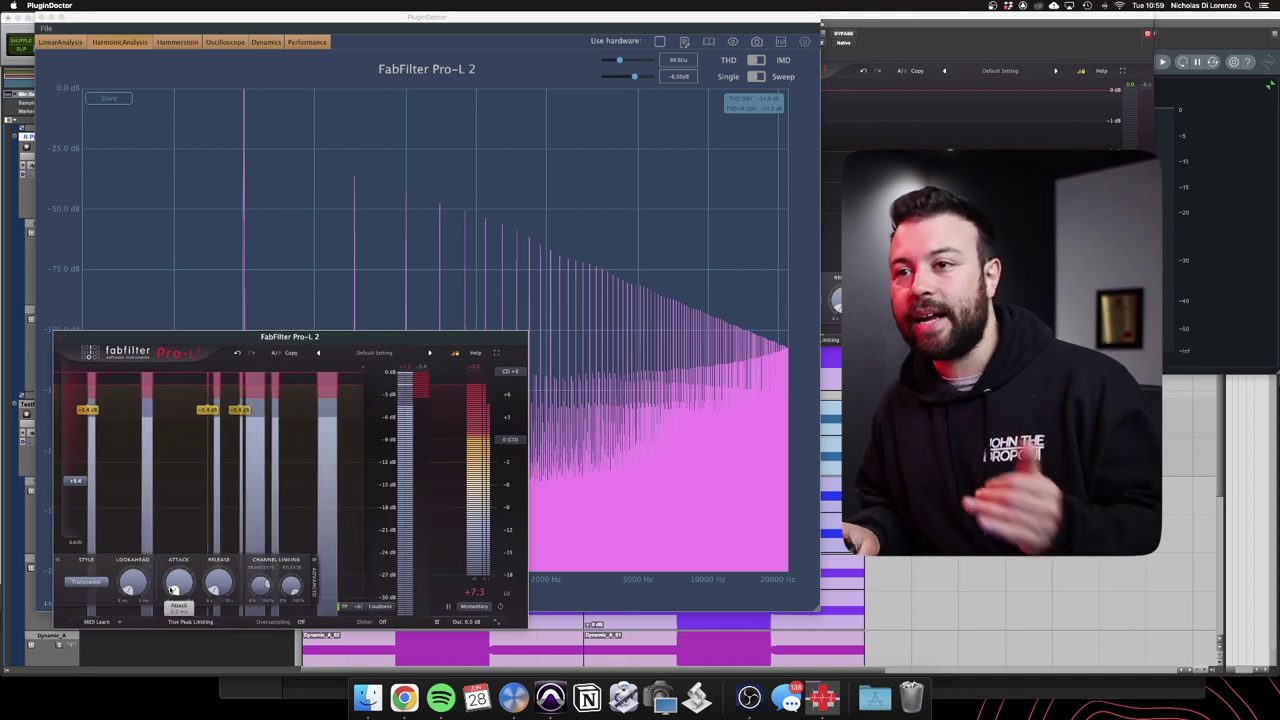
drag(132, 585, 133, 565)
drag(135, 521, 124, 624)
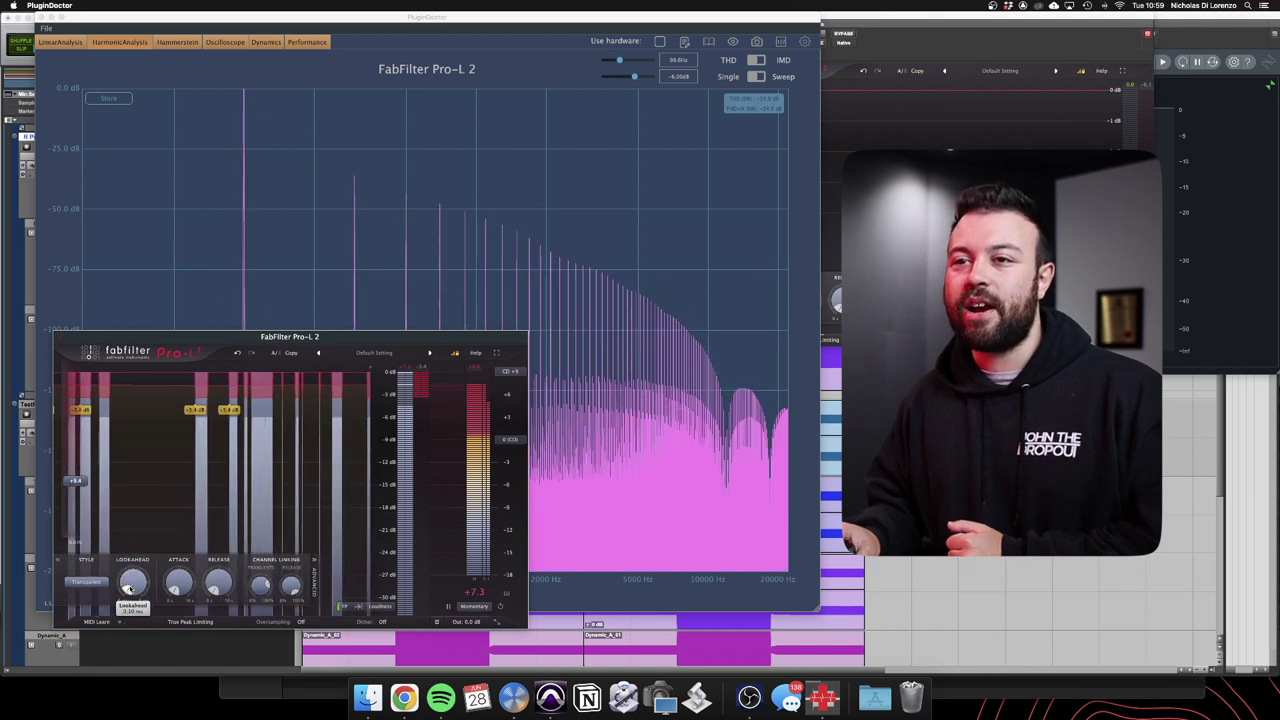
drag(127, 589, 128, 592)
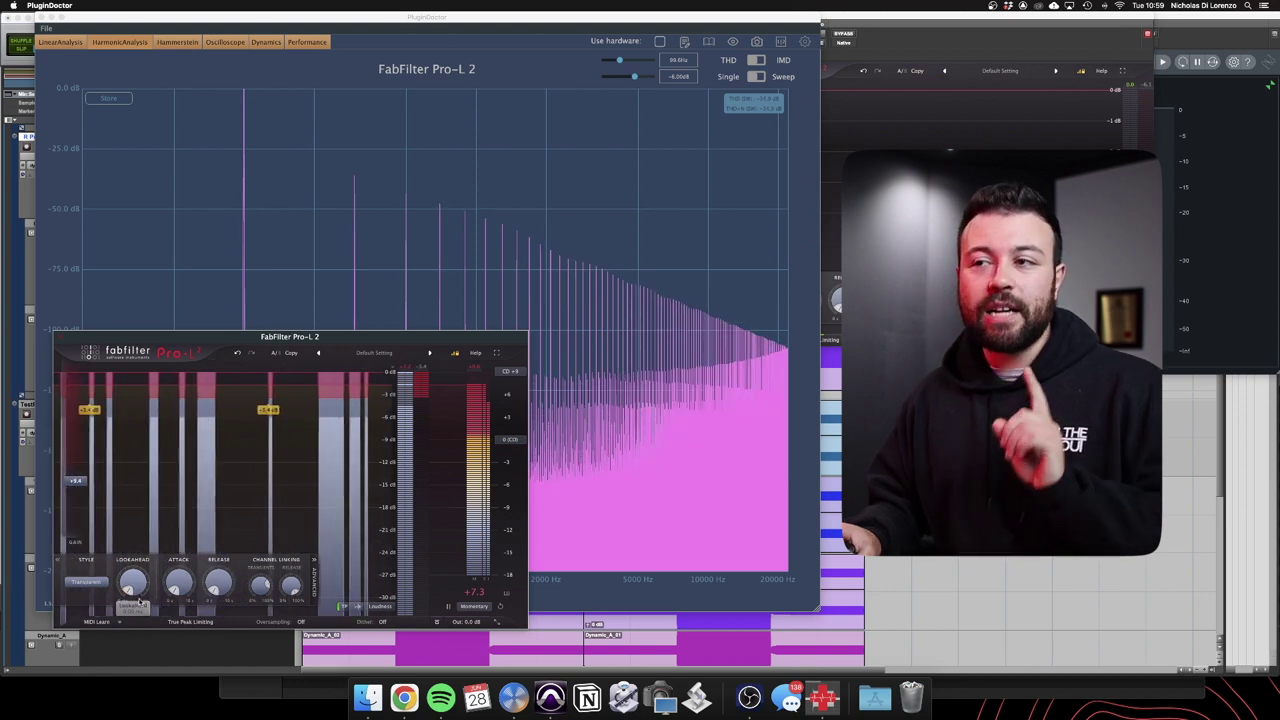
click(694, 62)
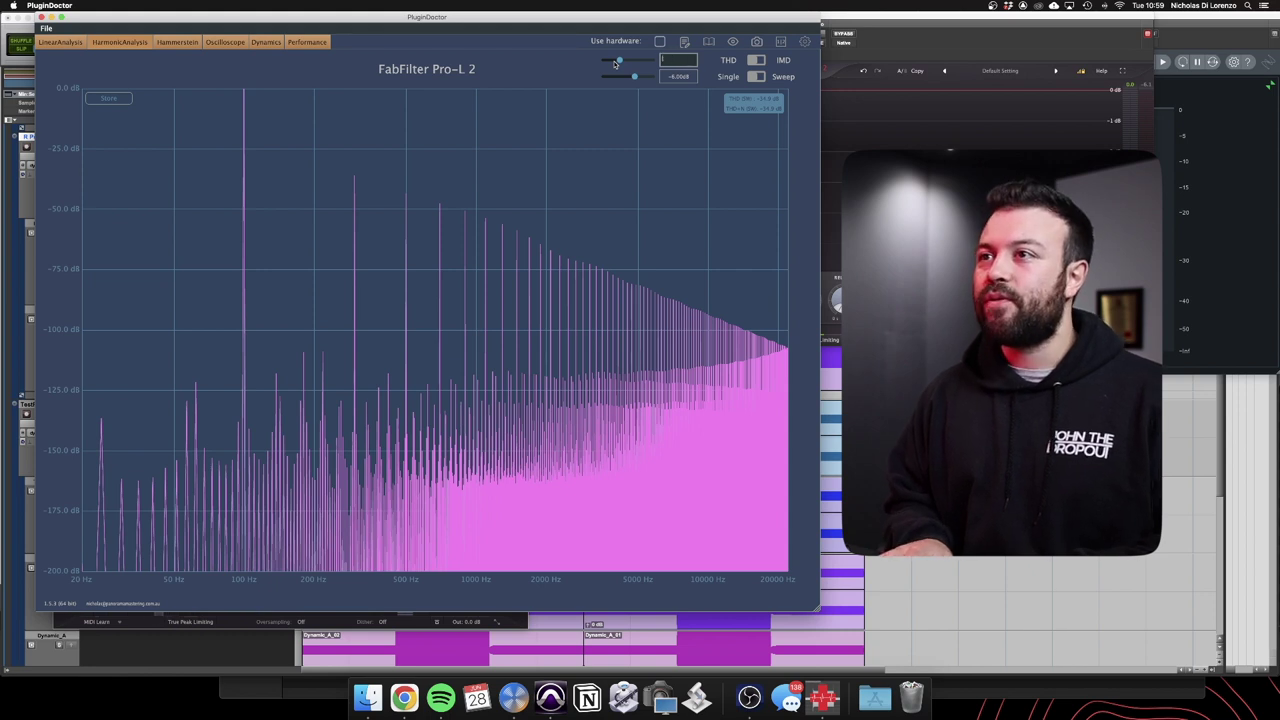
Set the test tone to 4000 Hz and bring up Pro-L 2's oversampling choices
key(Return)
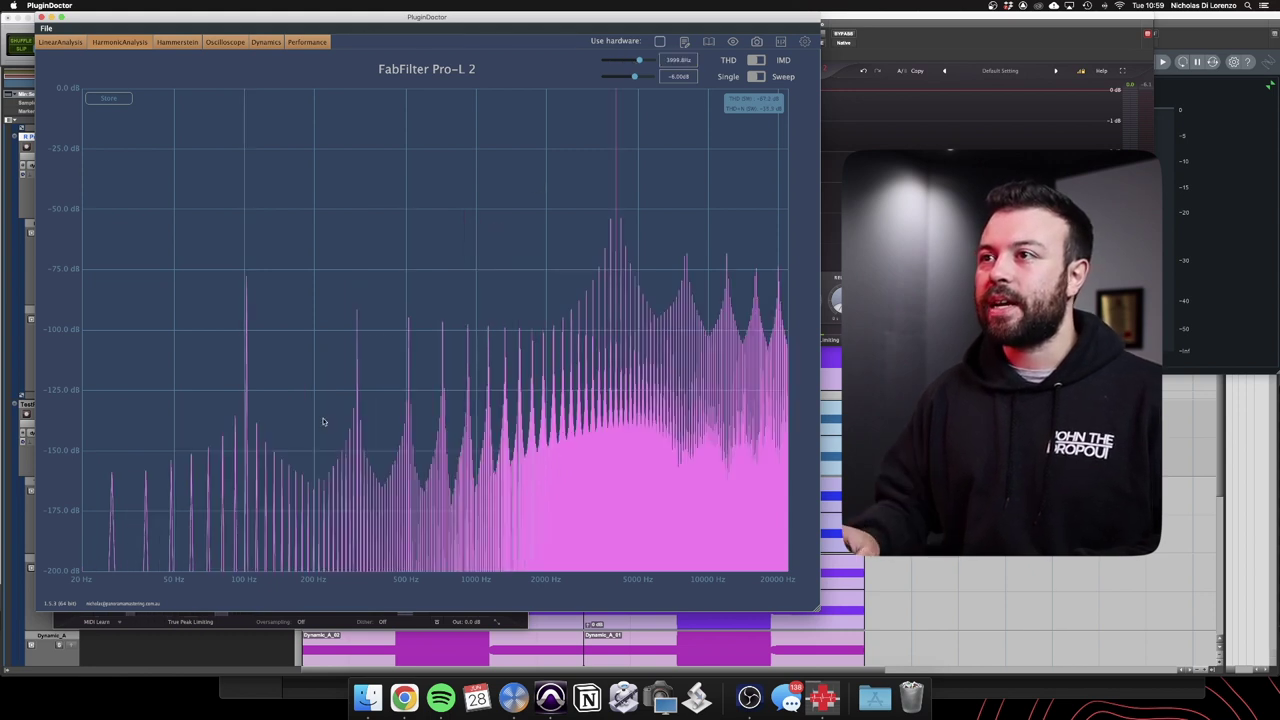
click(242, 626)
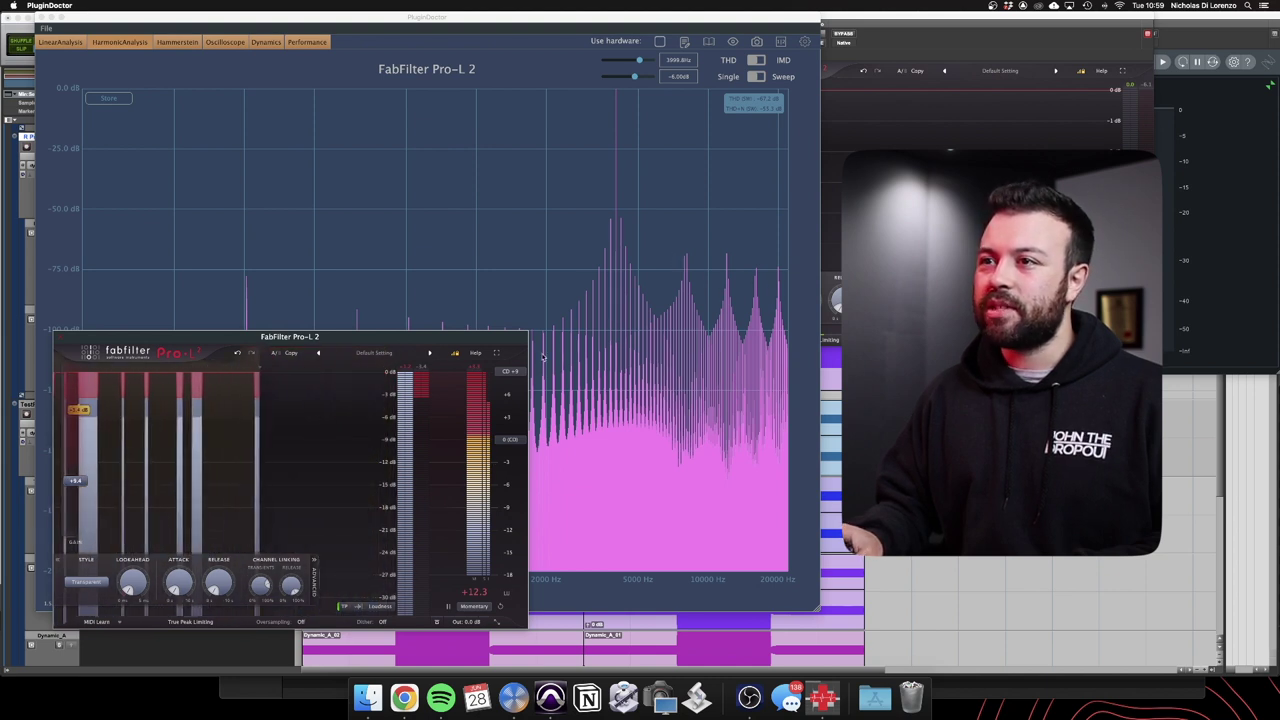
drag(490, 337, 440, 447)
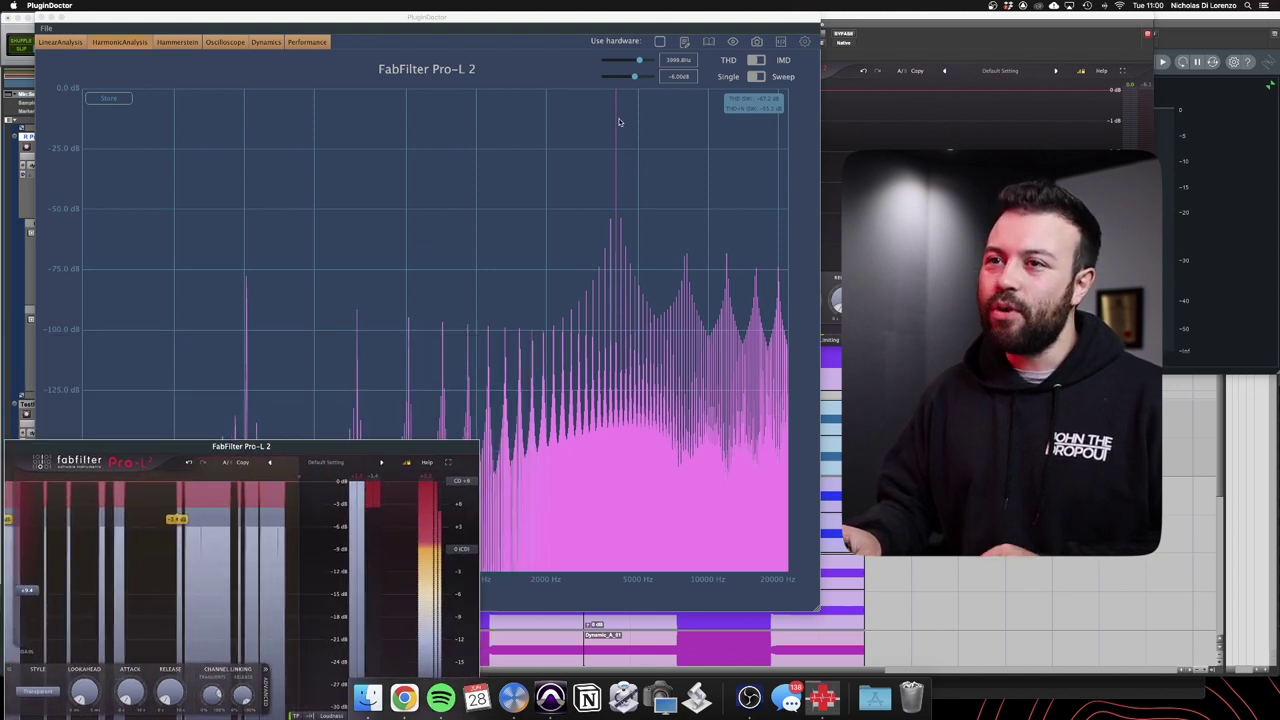
click(247, 285)
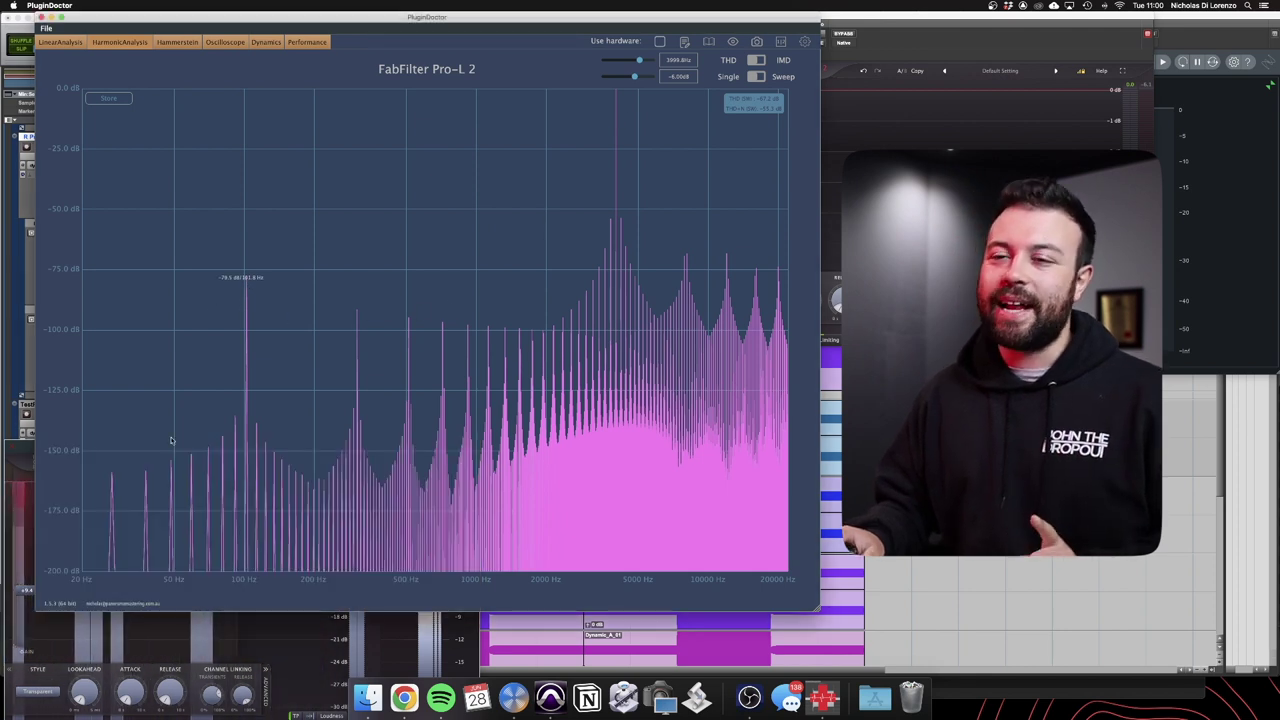
click(30, 450)
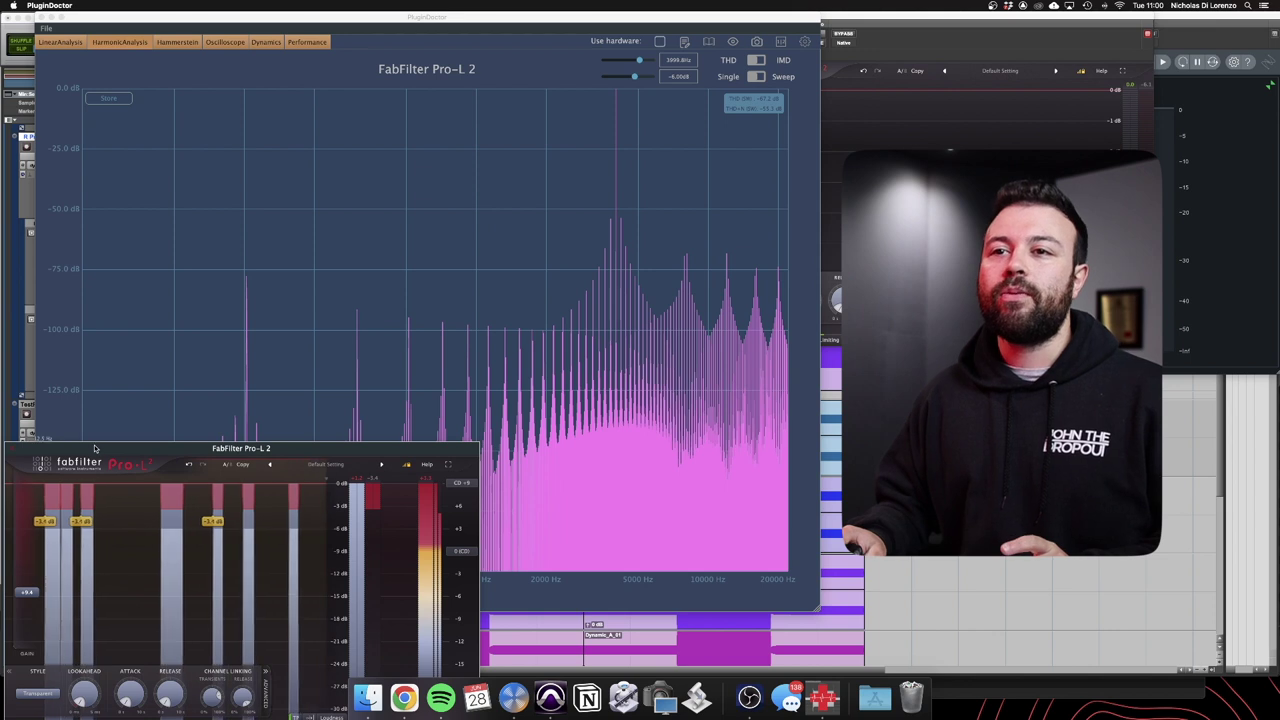
drag(95, 448, 120, 320)
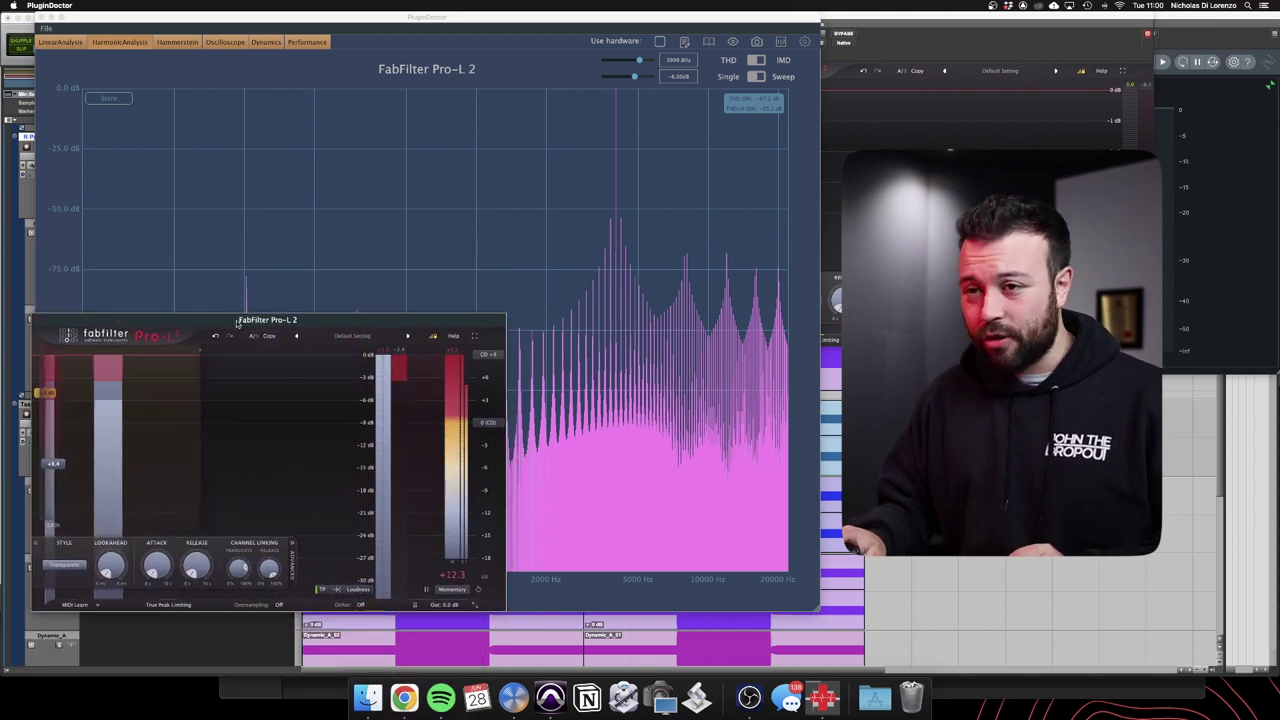
click(283, 605)
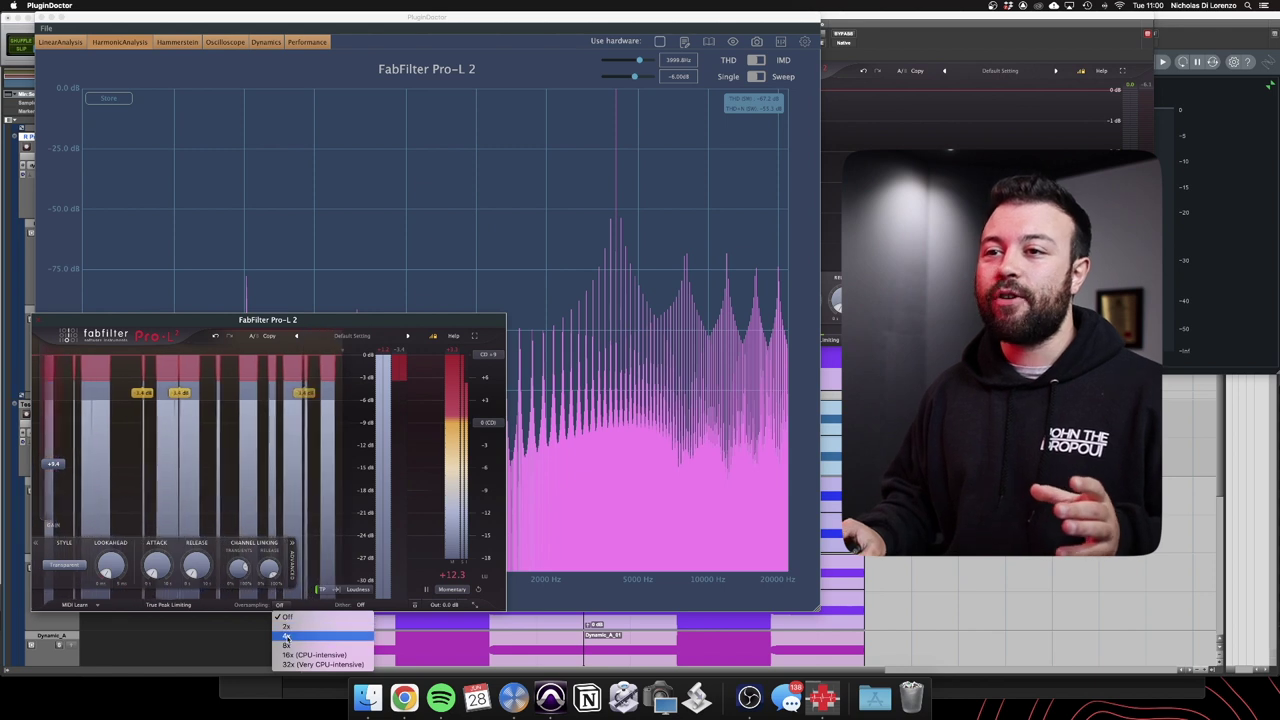
Set Pro-L 2's oversampling to 4x, then 8x, checking the spectrum each time
click(287, 636)
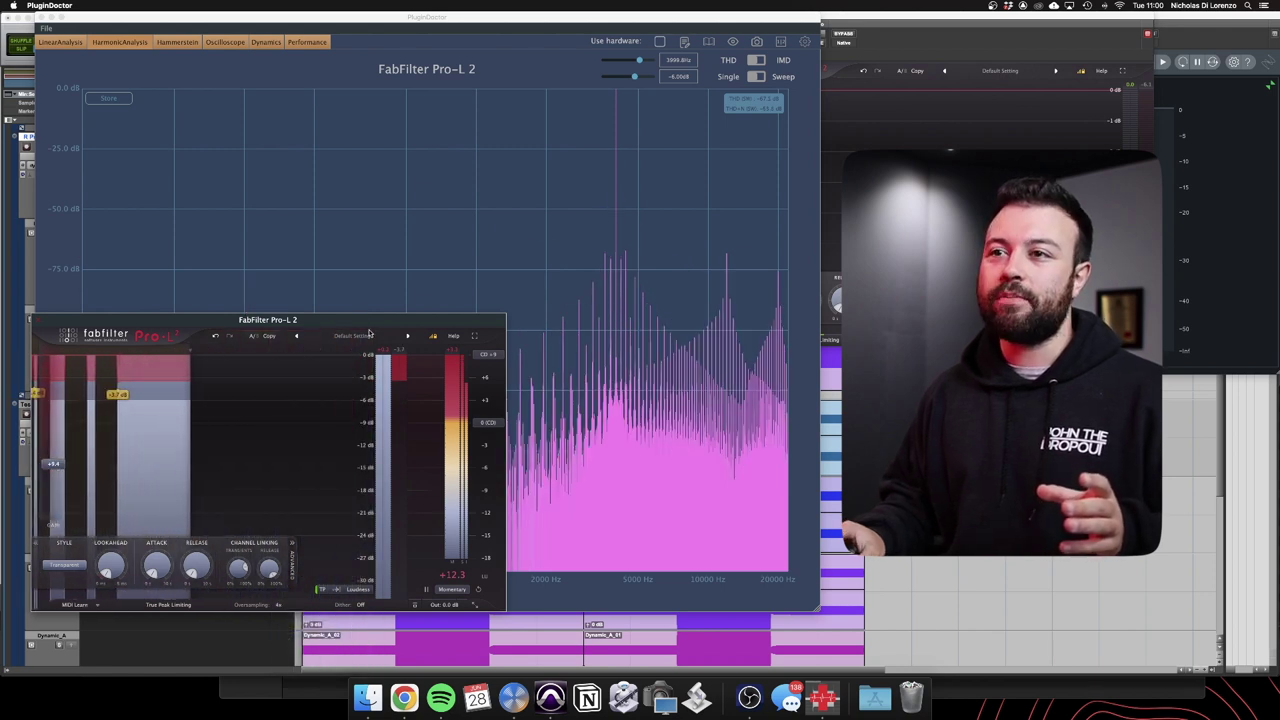
drag(368, 333, 392, 483)
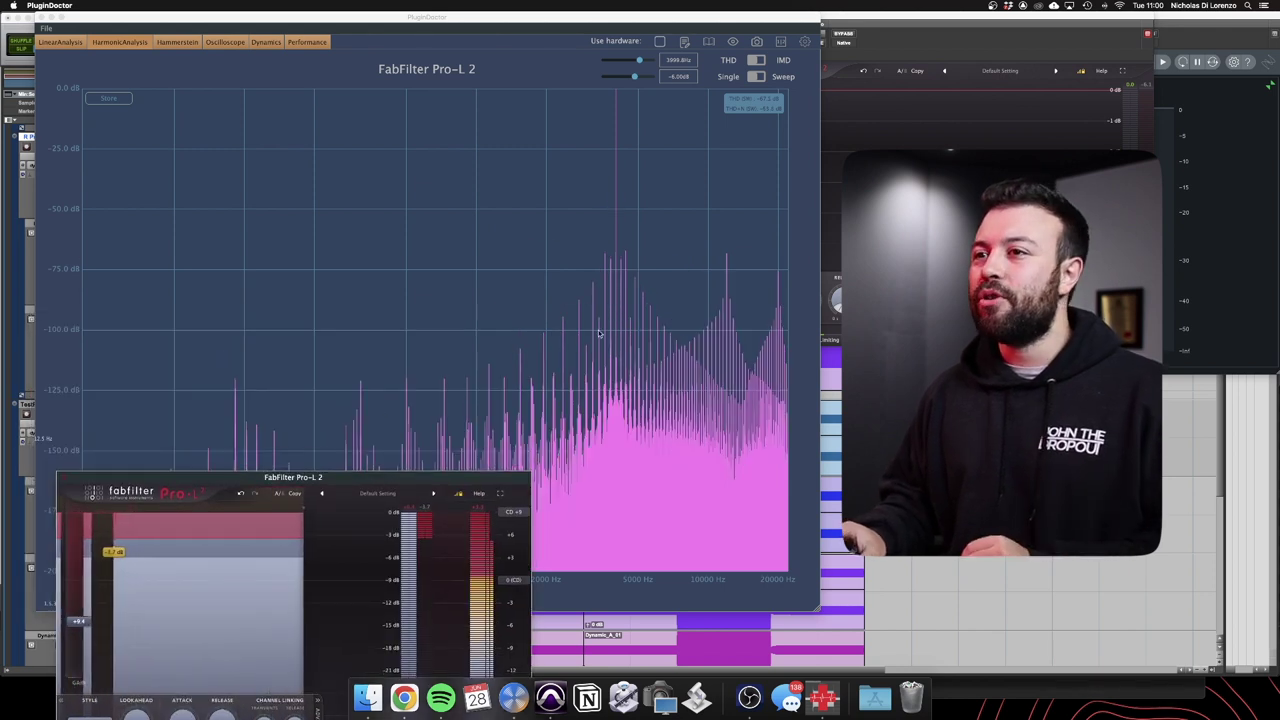
drag(302, 478, 257, 382)
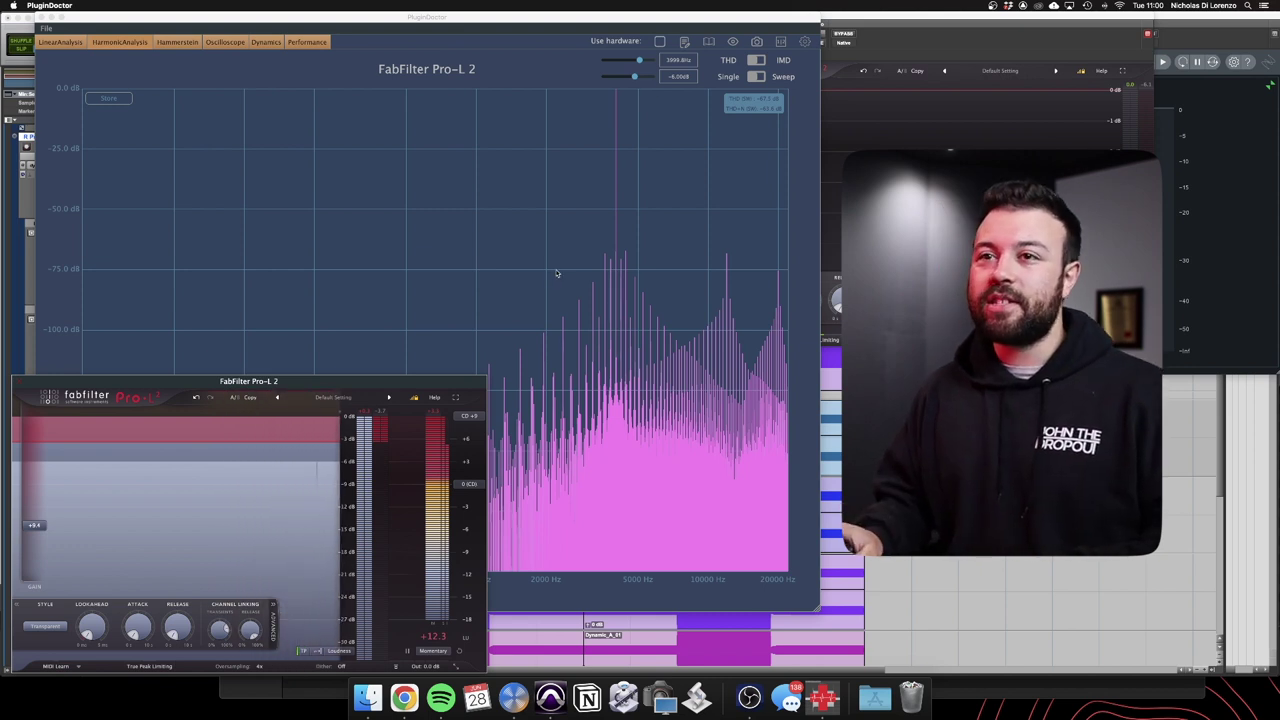
click(261, 666)
click(267, 648)
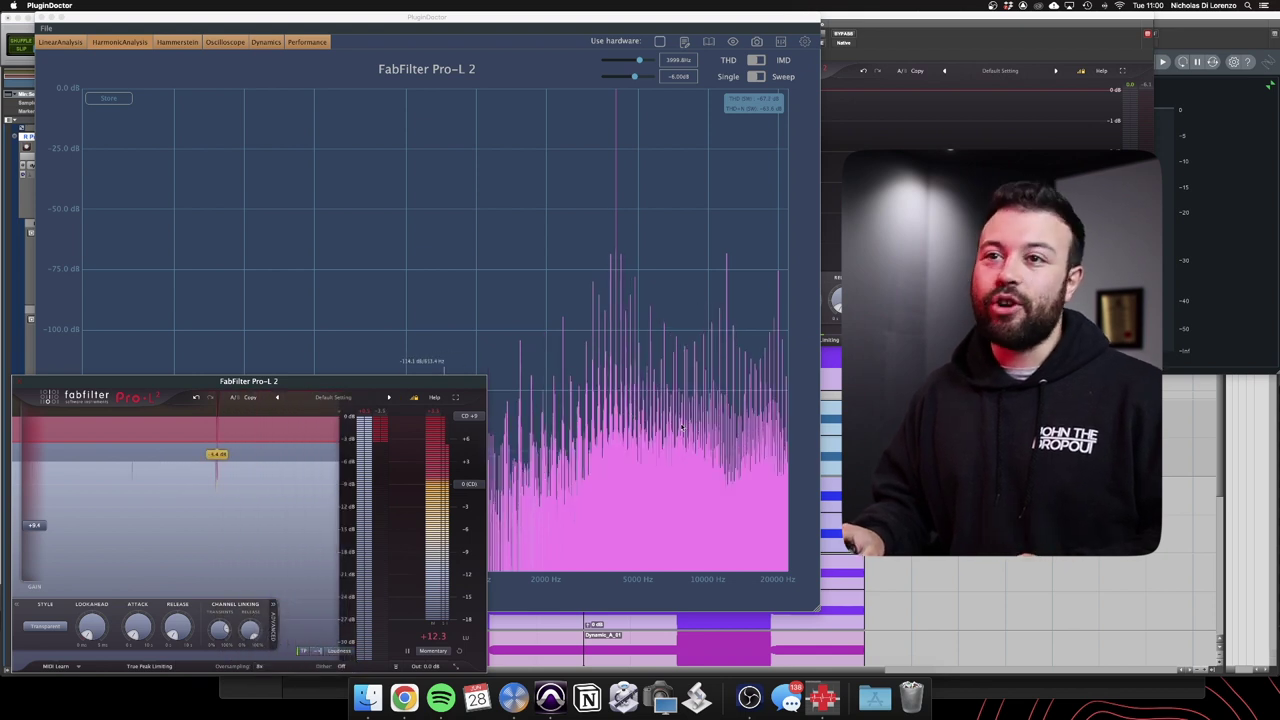
drag(354, 397, 495, 456)
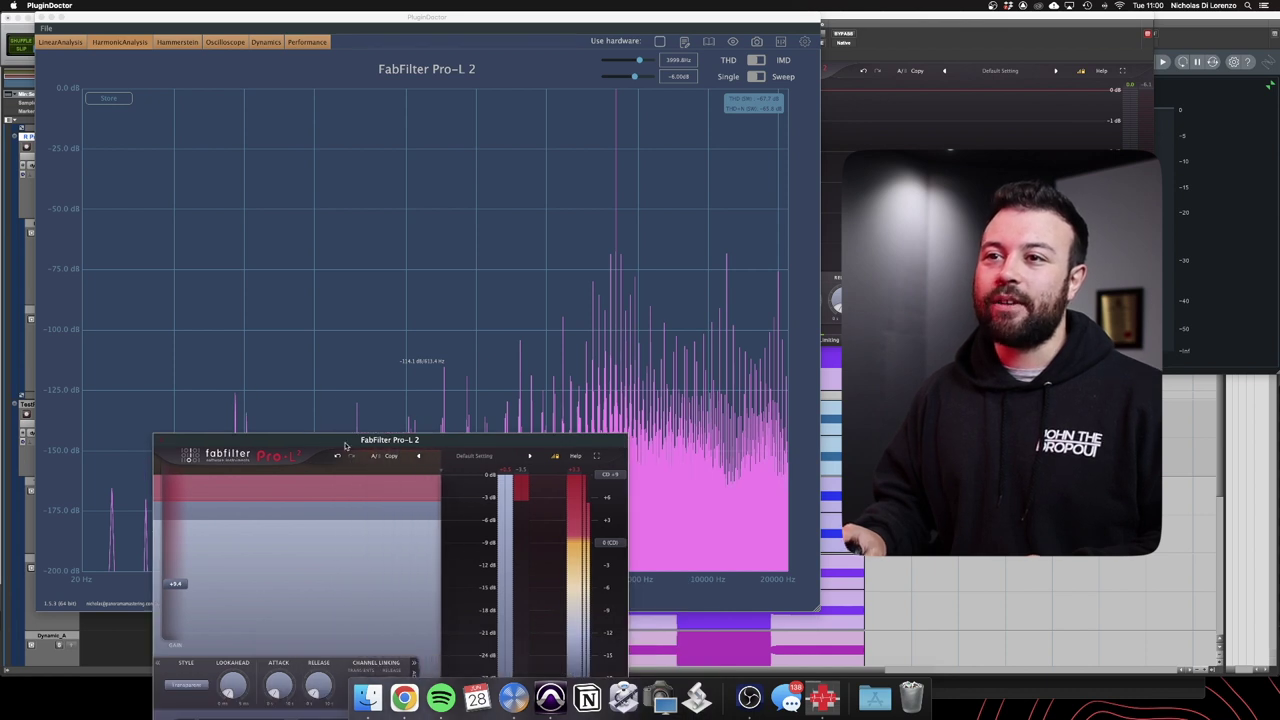
drag(380, 443, 247, 279)
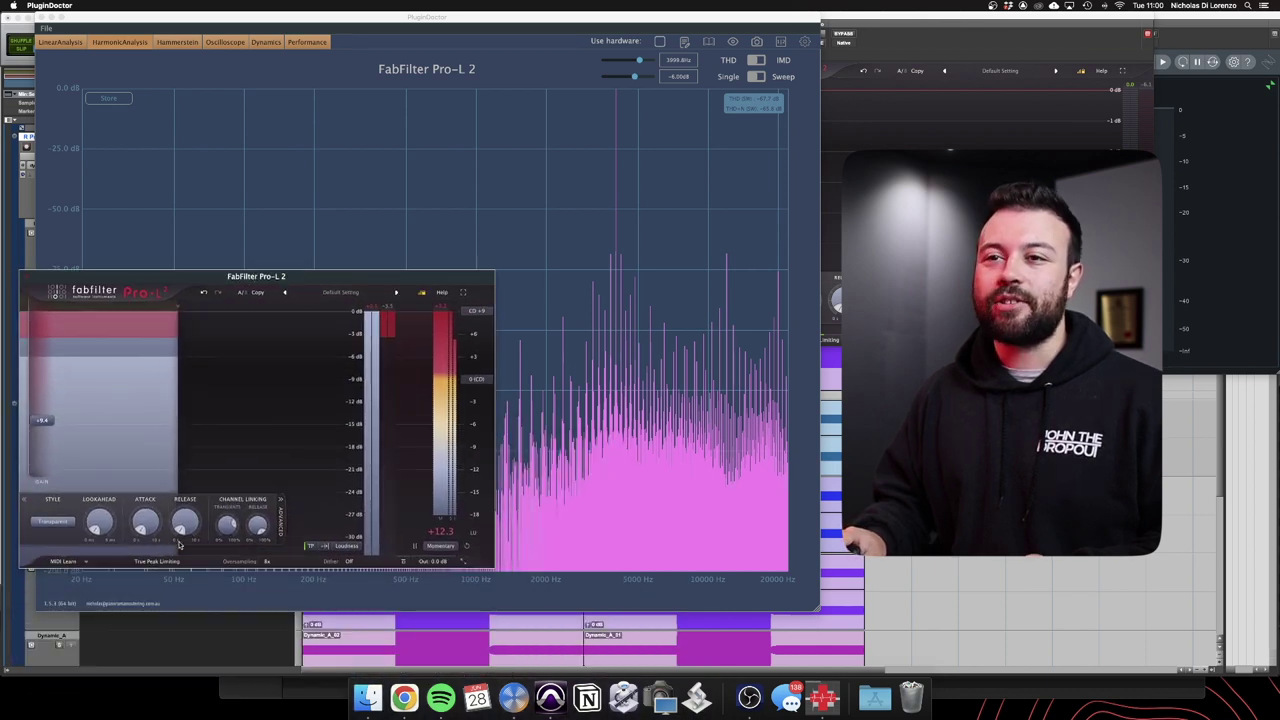
Step oversampling back to 4x, then settle on 2x and check the spectrum
click(266, 561)
click(273, 592)
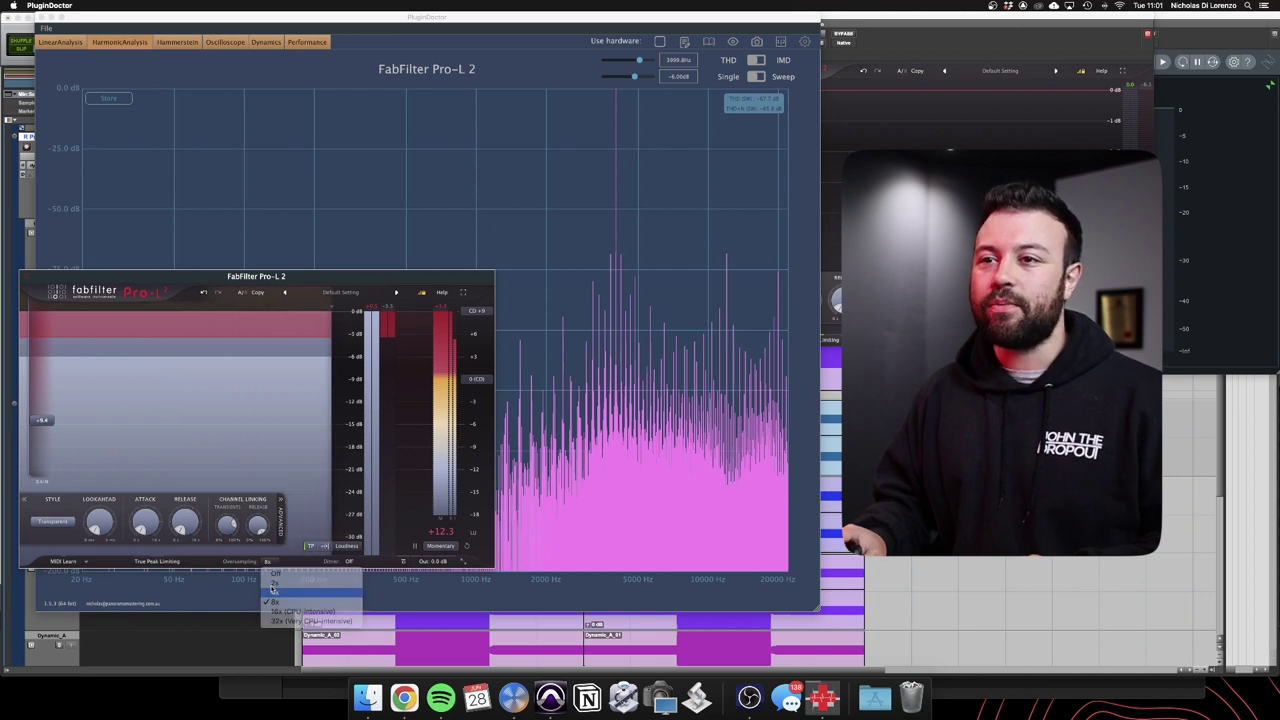
click(267, 561)
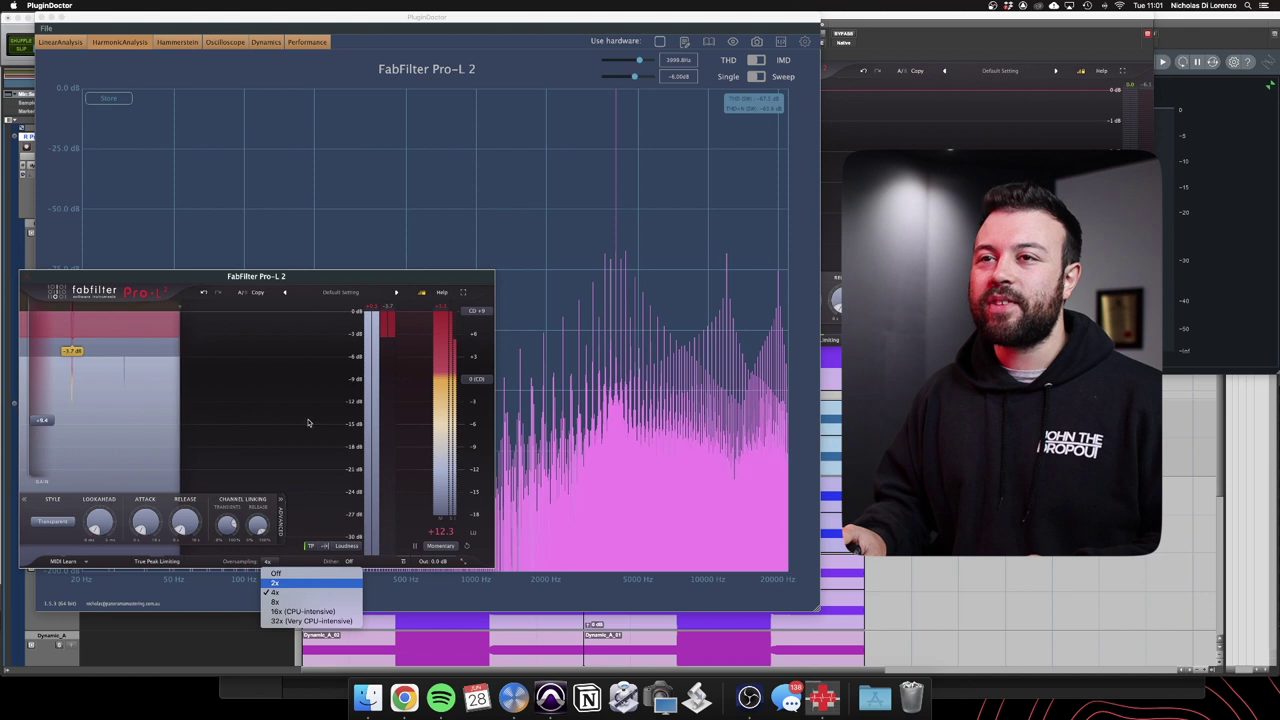
key(Up)
key(Return)
drag(322, 284, 365, 485)
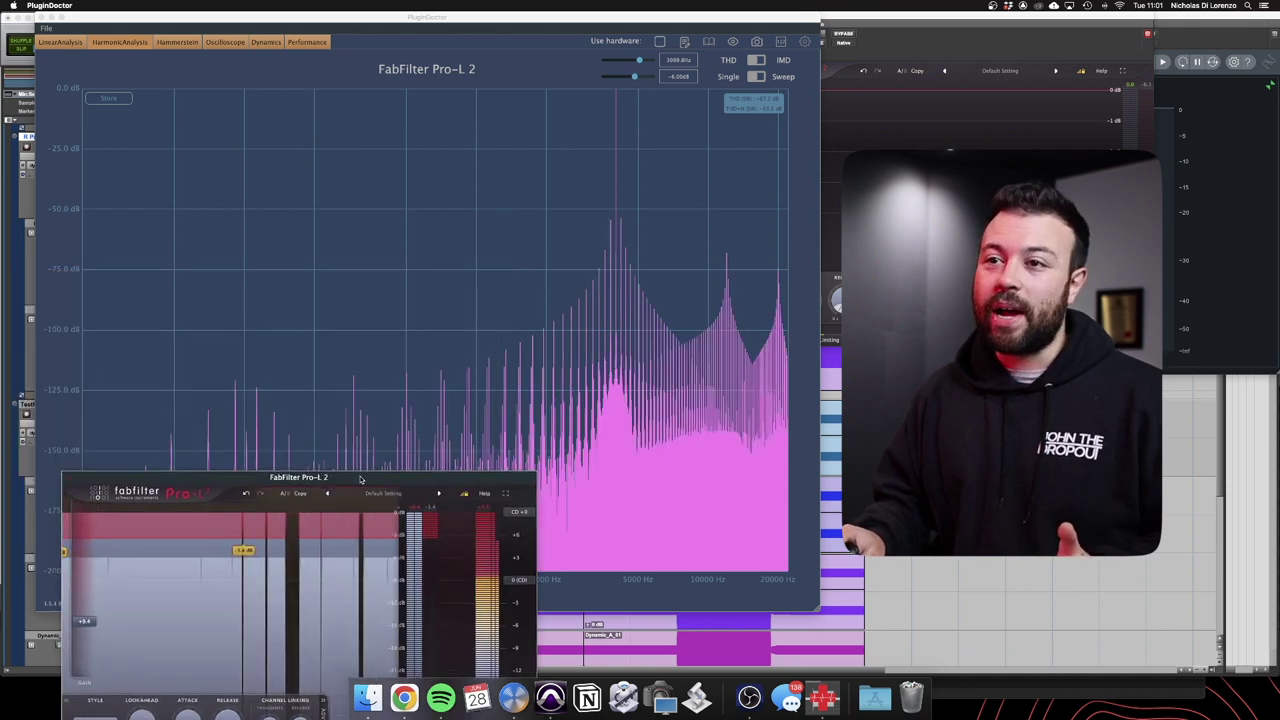
drag(365, 485, 339, 430)
Set the test tone to about 15 kHz and choose a higher Pro-L 2 oversampling setting
click(678, 67)
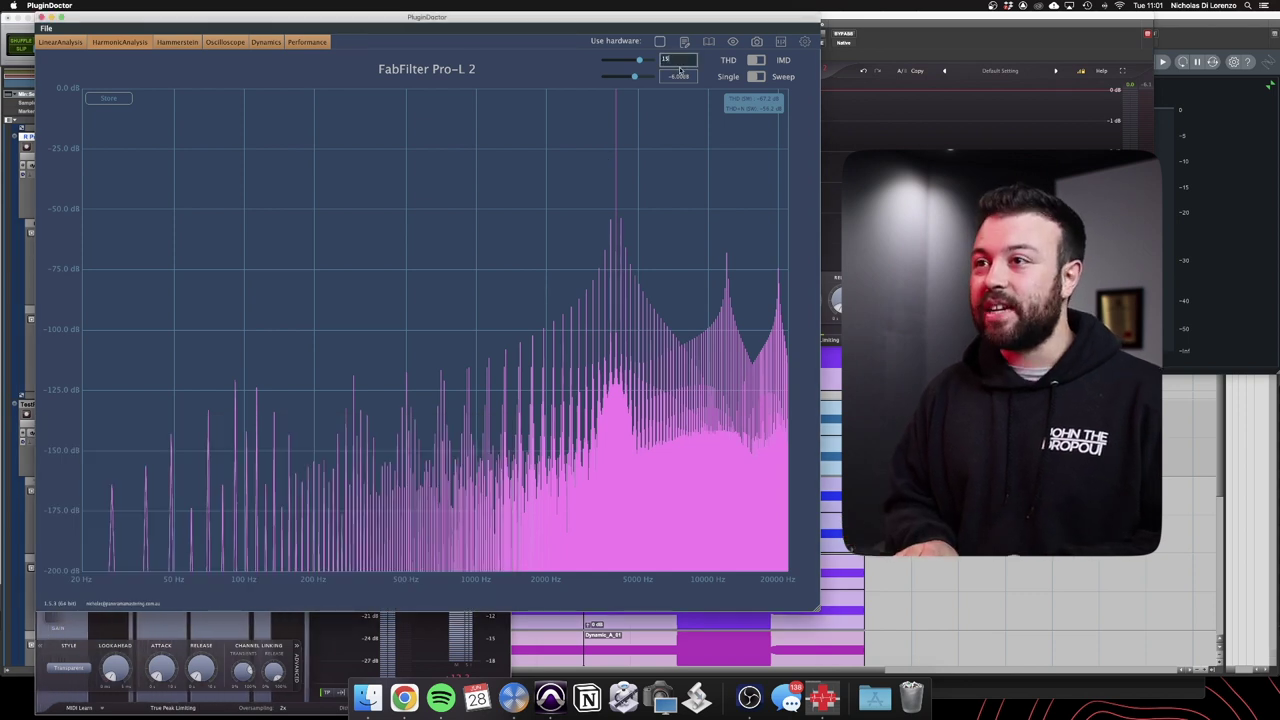
key(Return)
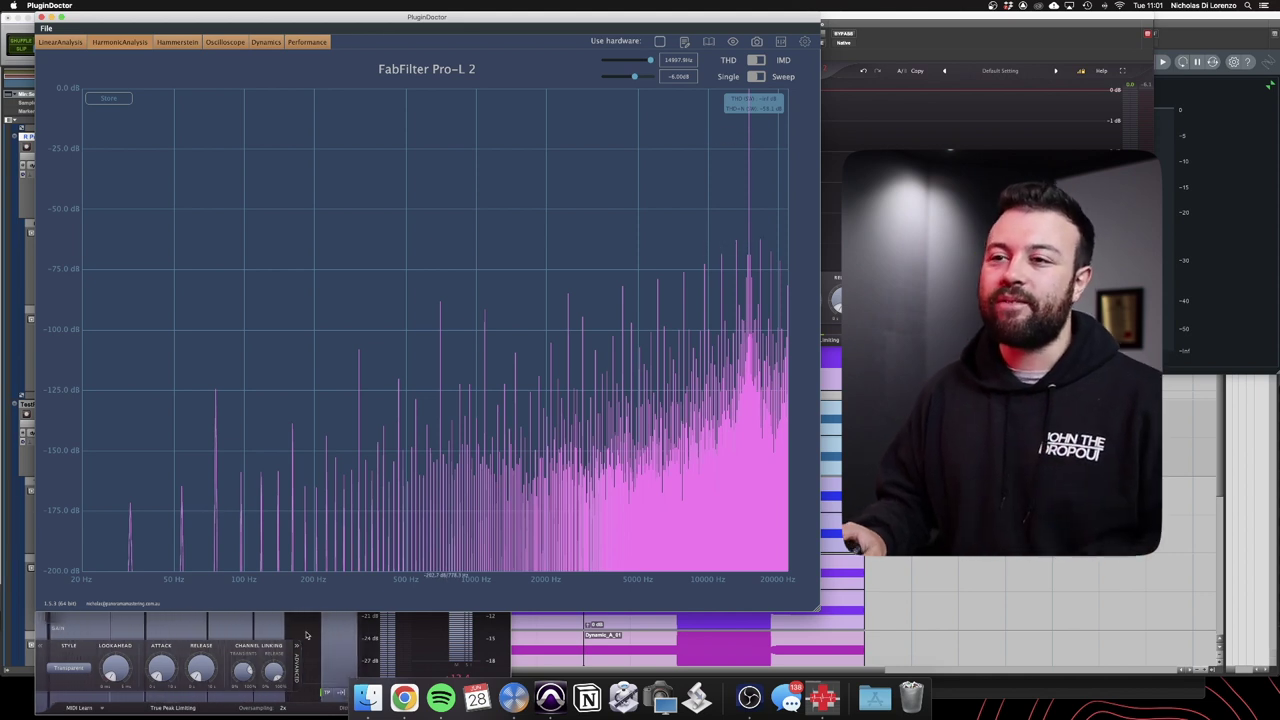
click(286, 713)
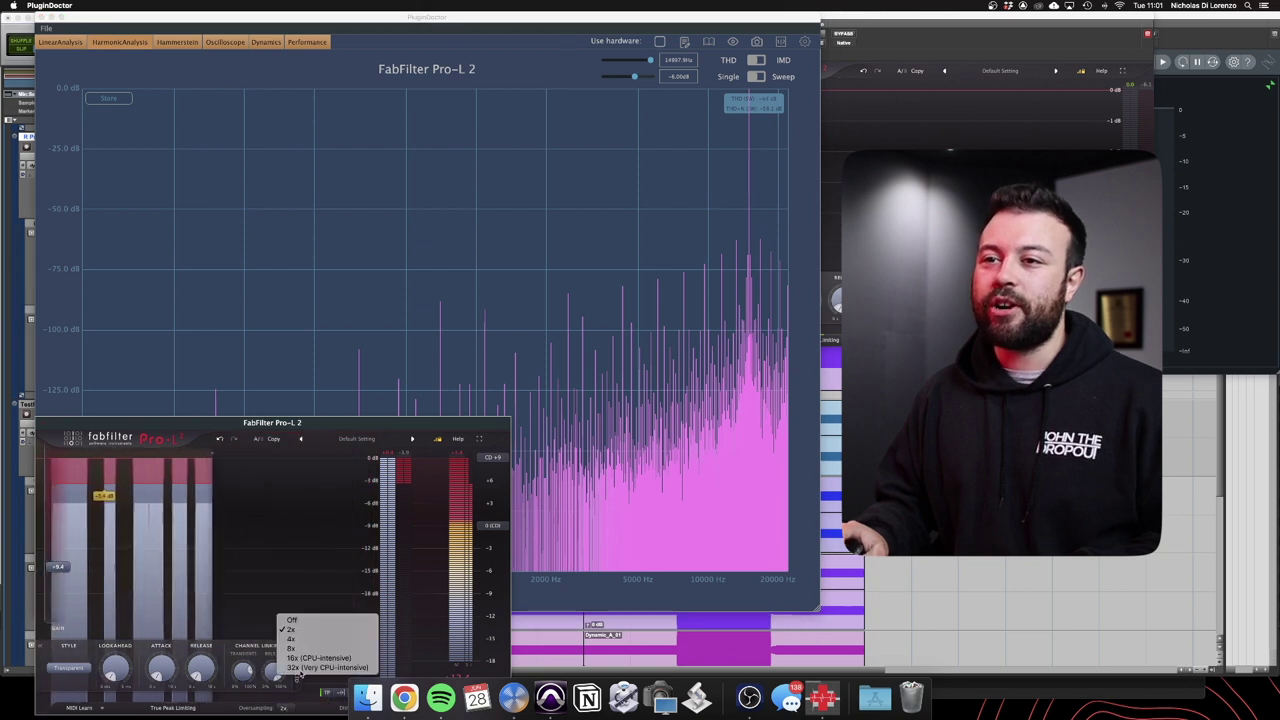
click(300, 667)
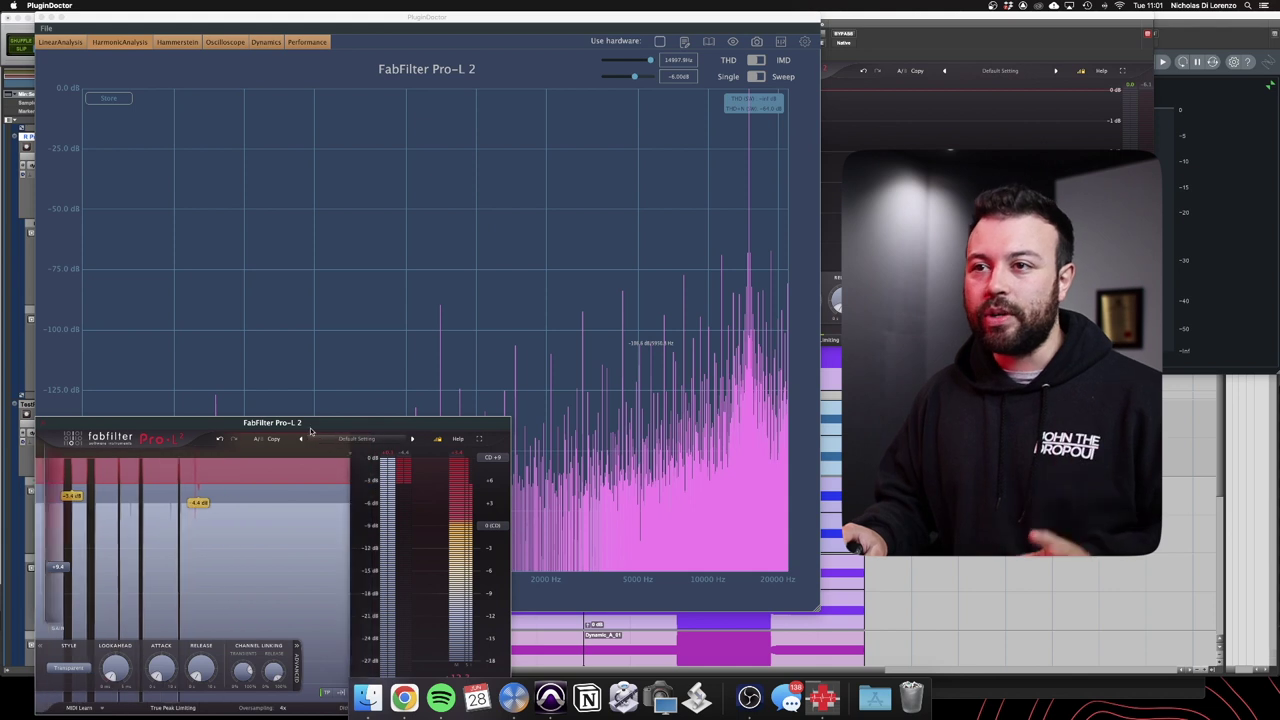
drag(310, 432, 317, 201)
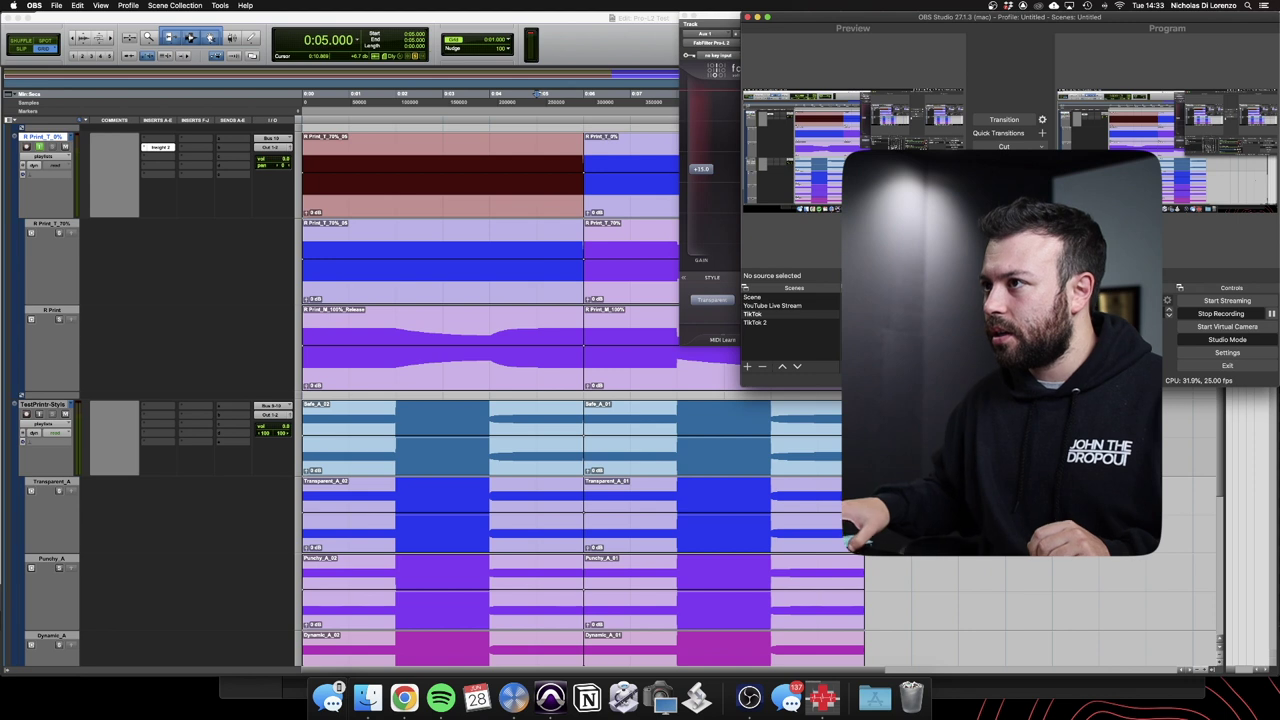
Leave OBS Studio and return to the Pro Tools mastering session
key(super+Tab)
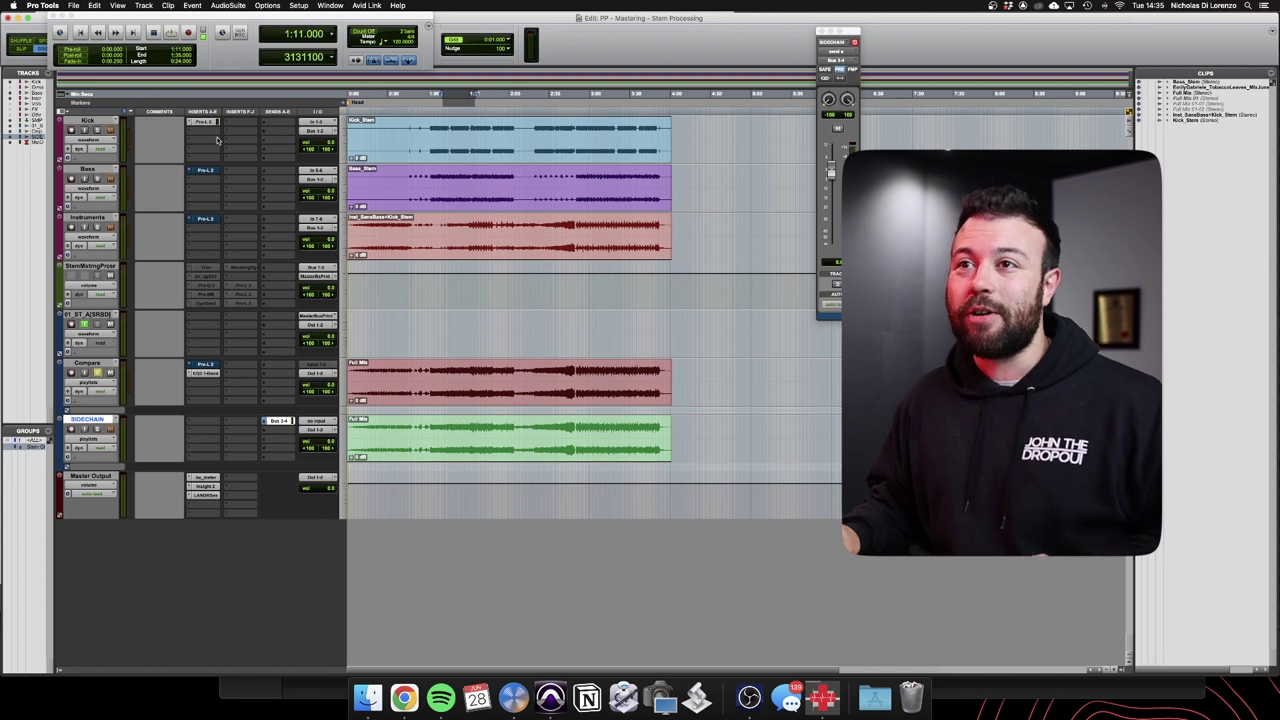
Open the Compare track's Pro-L 2 limiter, then close its window
click(204, 364)
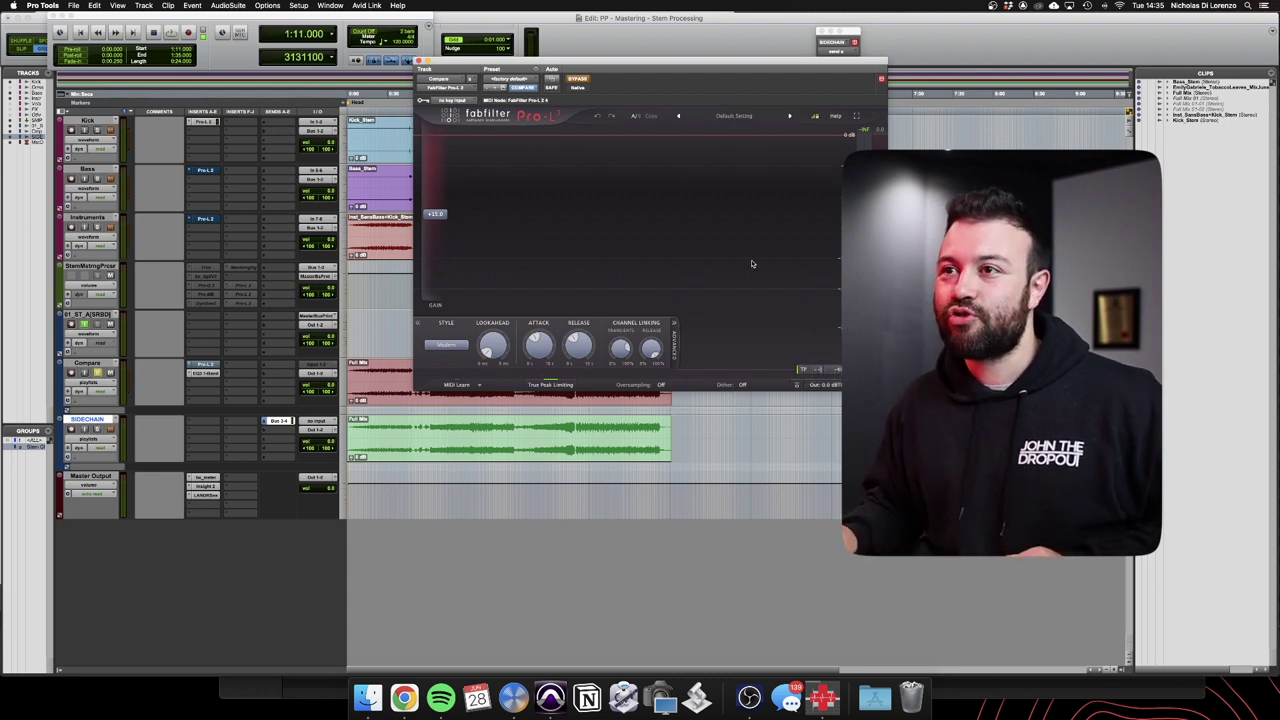
click(418, 61)
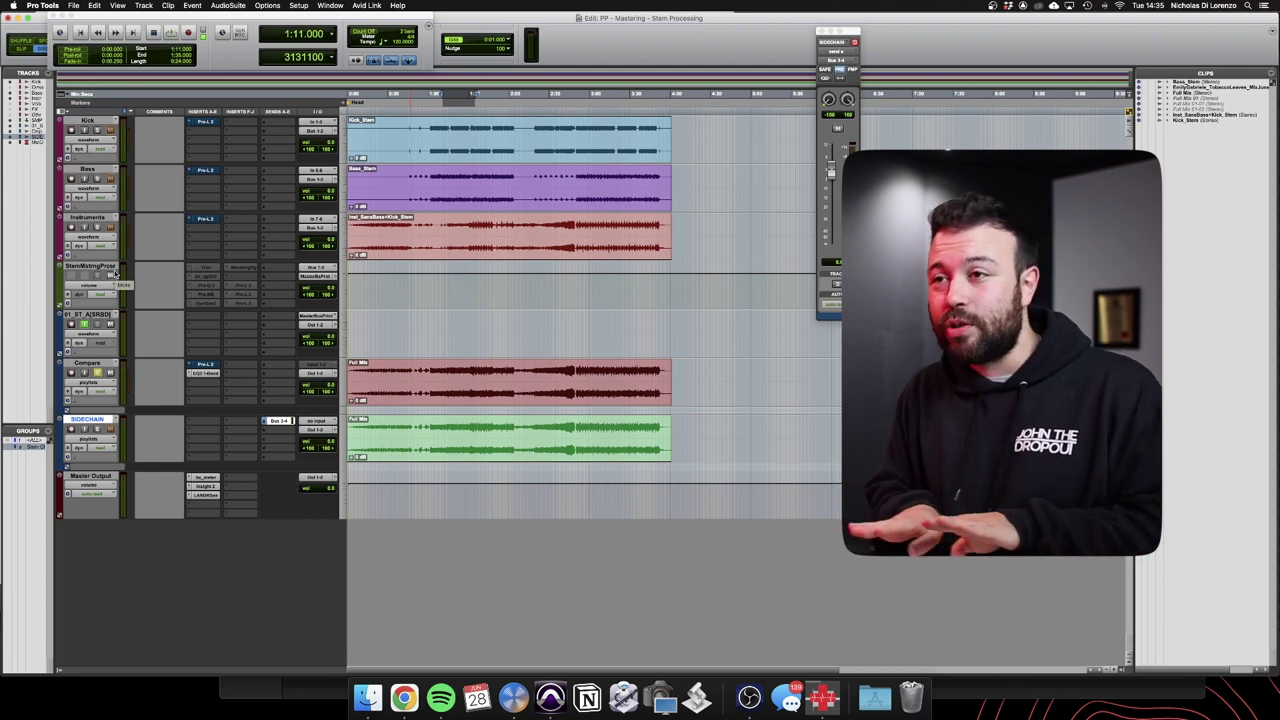
Play the mix with the master's Insight meter, reading -17.7 LUFS integrated and -4.7 dB true peak
click(205, 486)
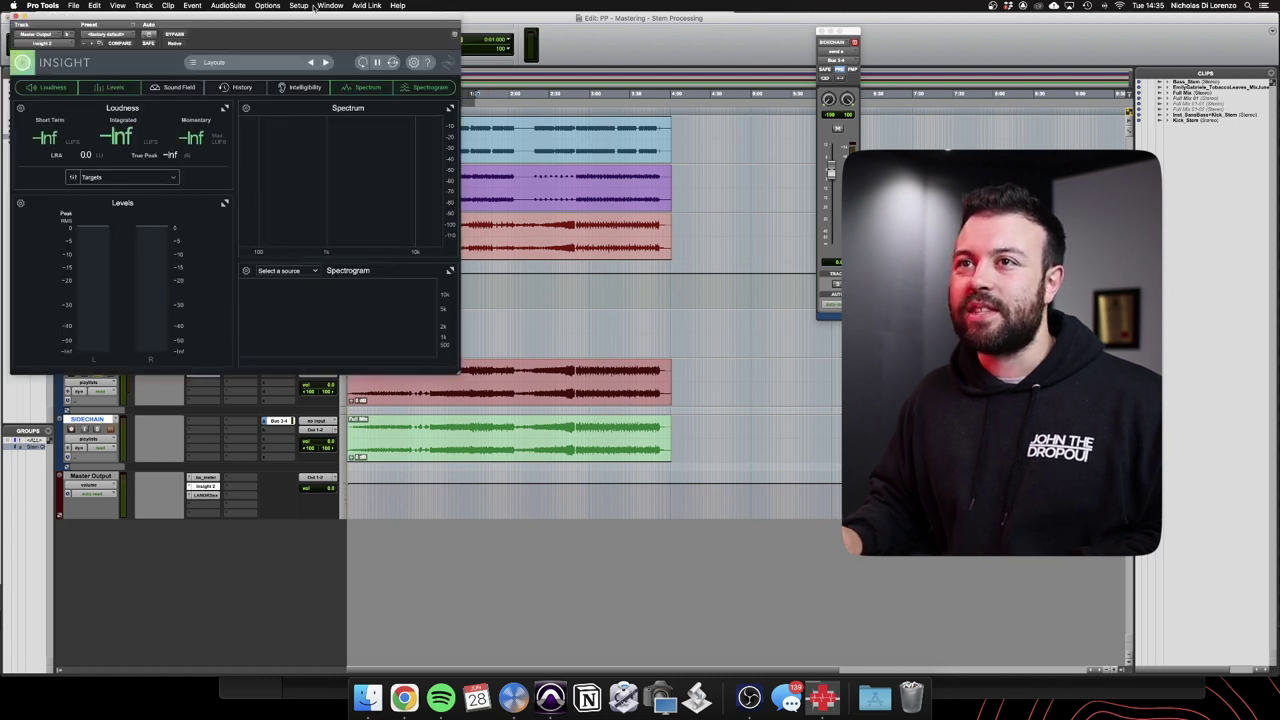
drag(193, 27, 548, 299)
key(space)
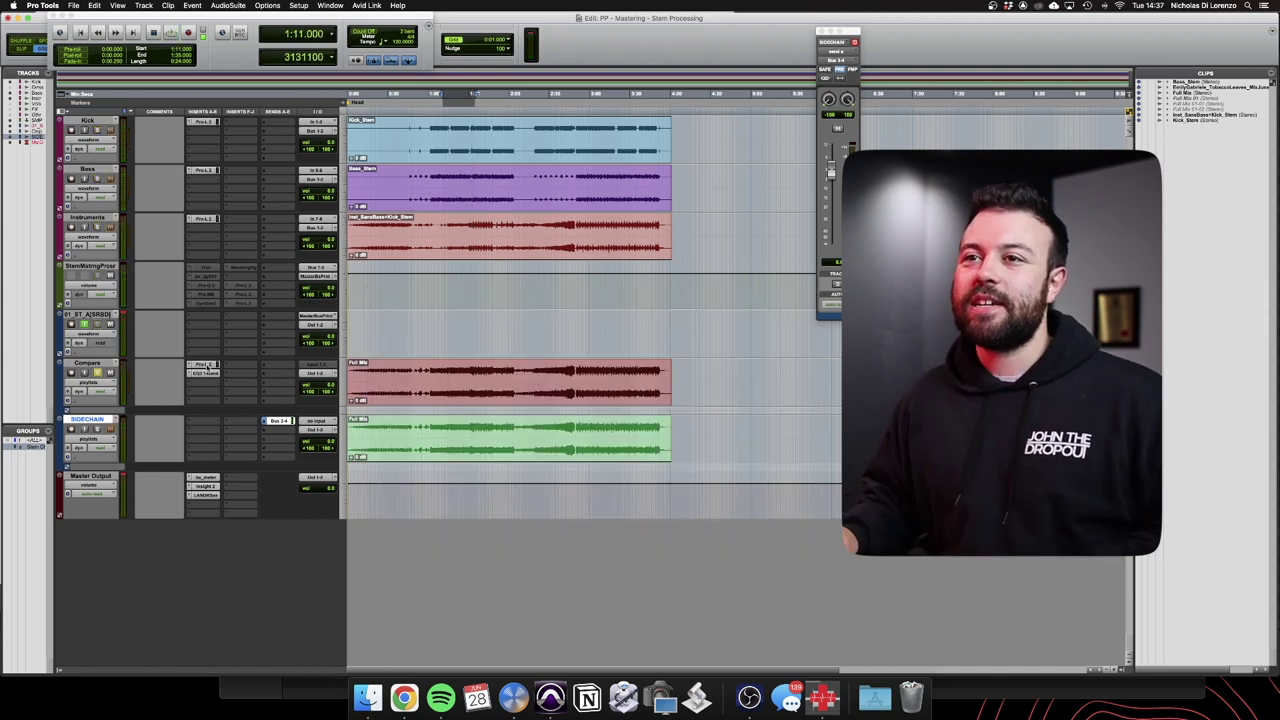
Open the Compare Pro-L 2 mid-screen, start playback, and place the Bass Pro-L 2 window below it
click(204, 366)
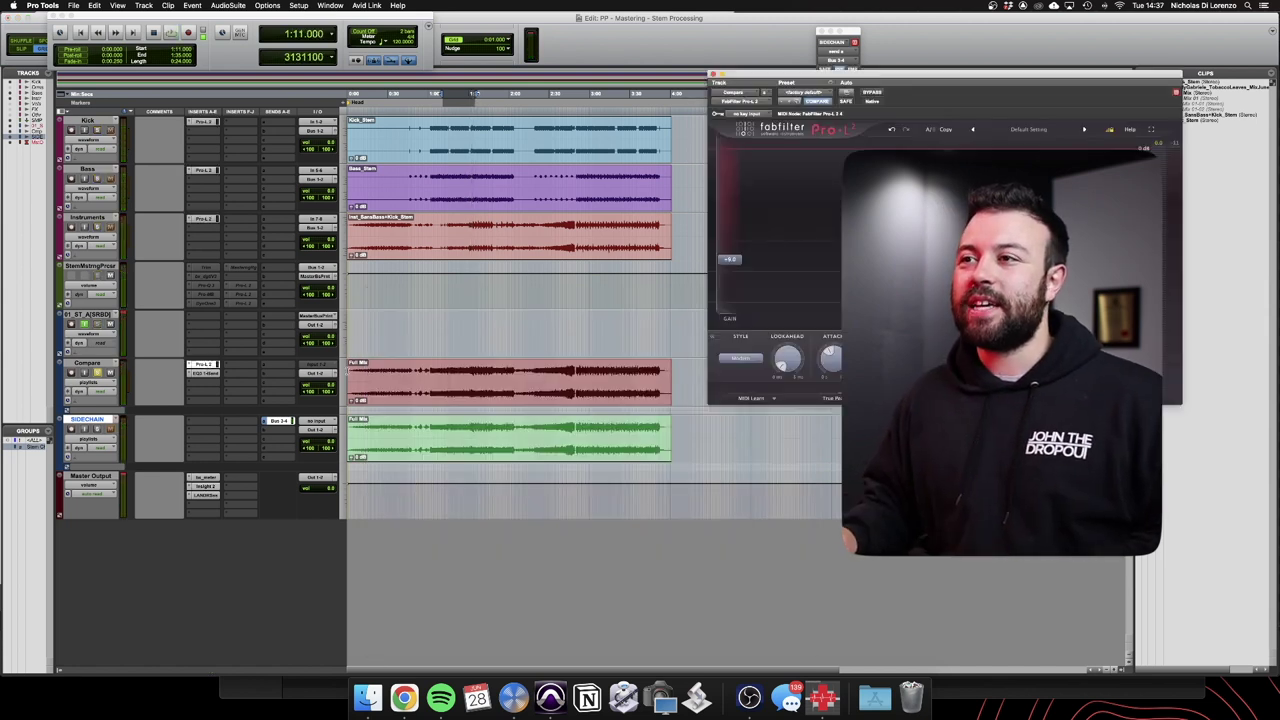
drag(832, 72, 405, 250)
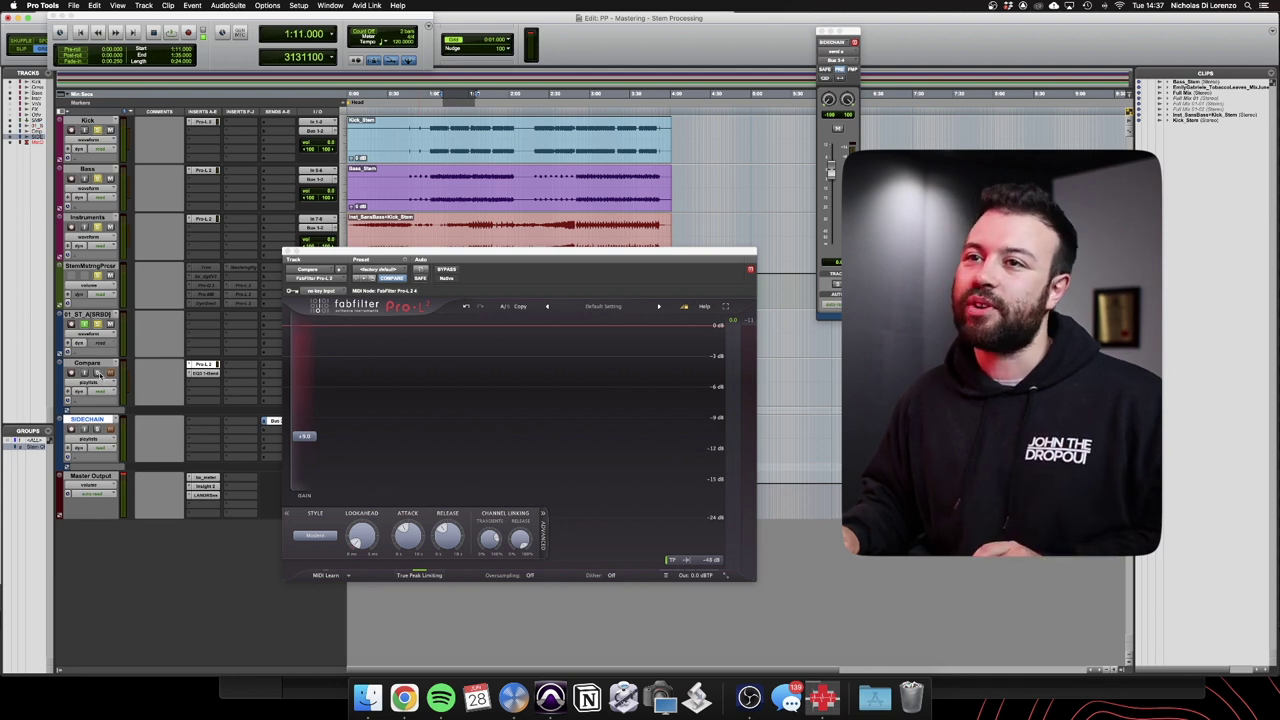
key(space)
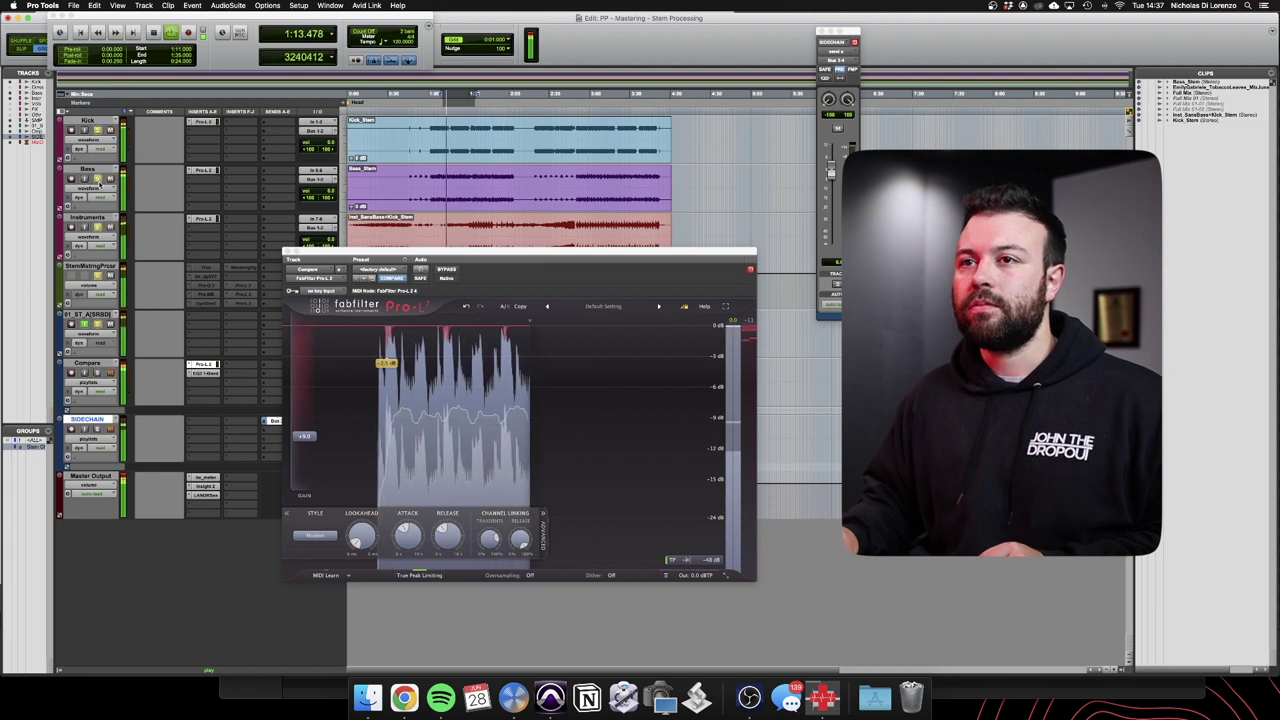
click(204, 171)
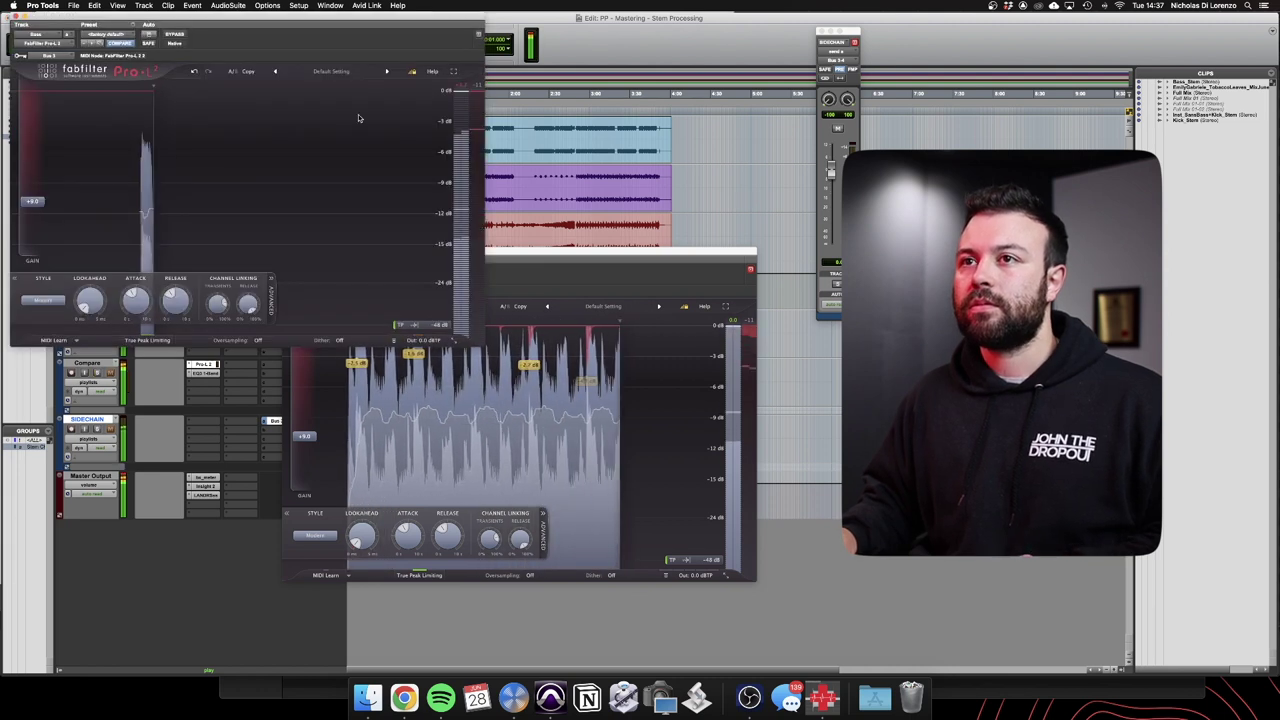
drag(272, 33, 572, 395)
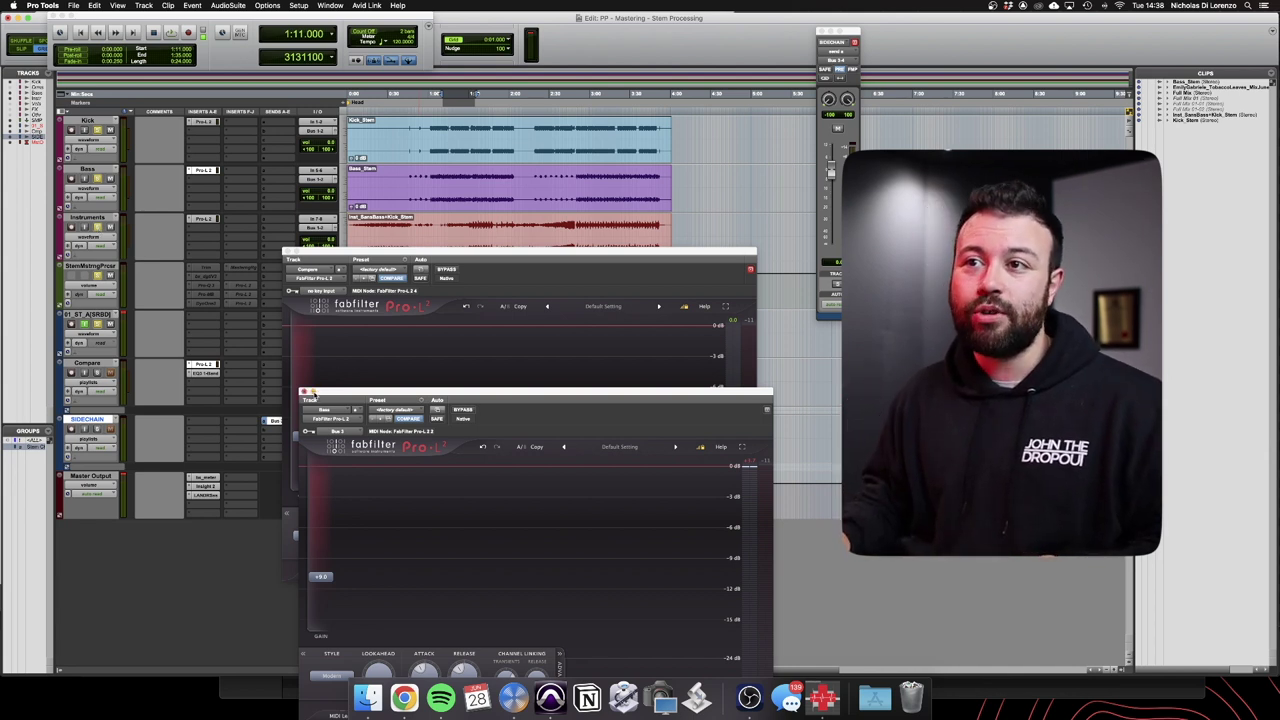
Close the Bass limiter, then open, move aside and close the Instruments track's Pro-L 2
click(303, 391)
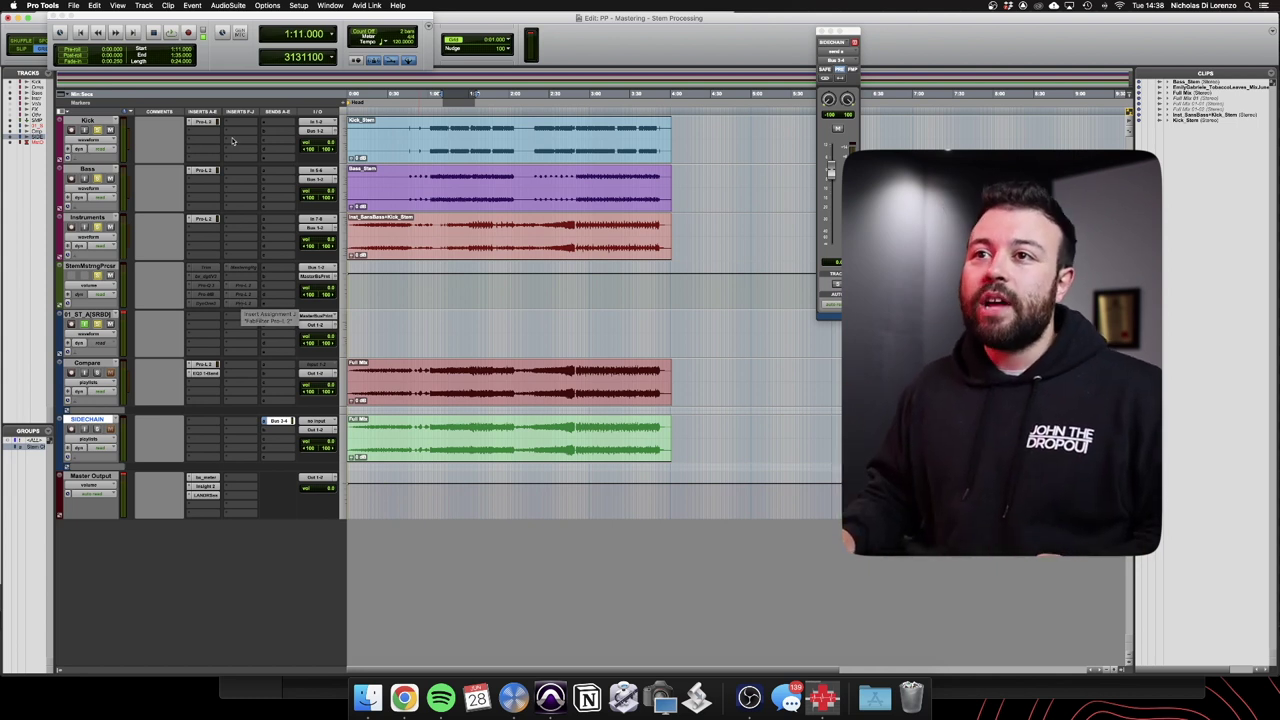
click(203, 219)
mouse_move(690, 566)
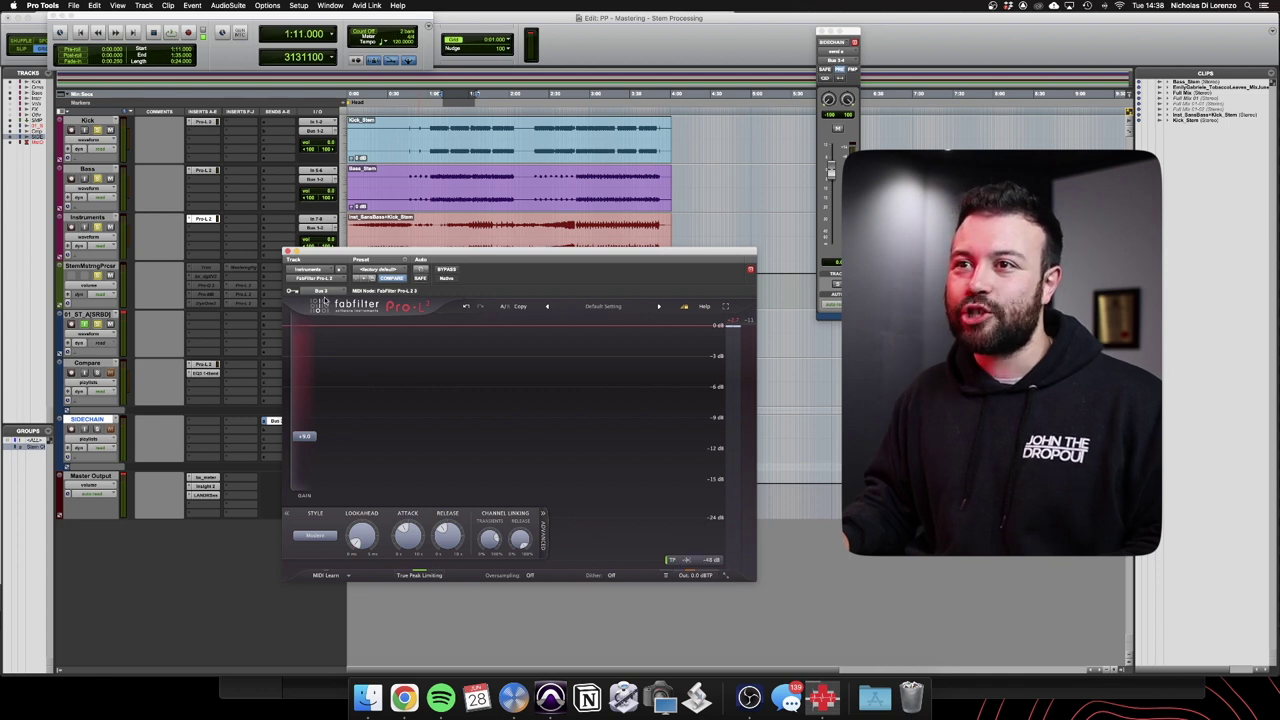
drag(321, 256, 636, 406)
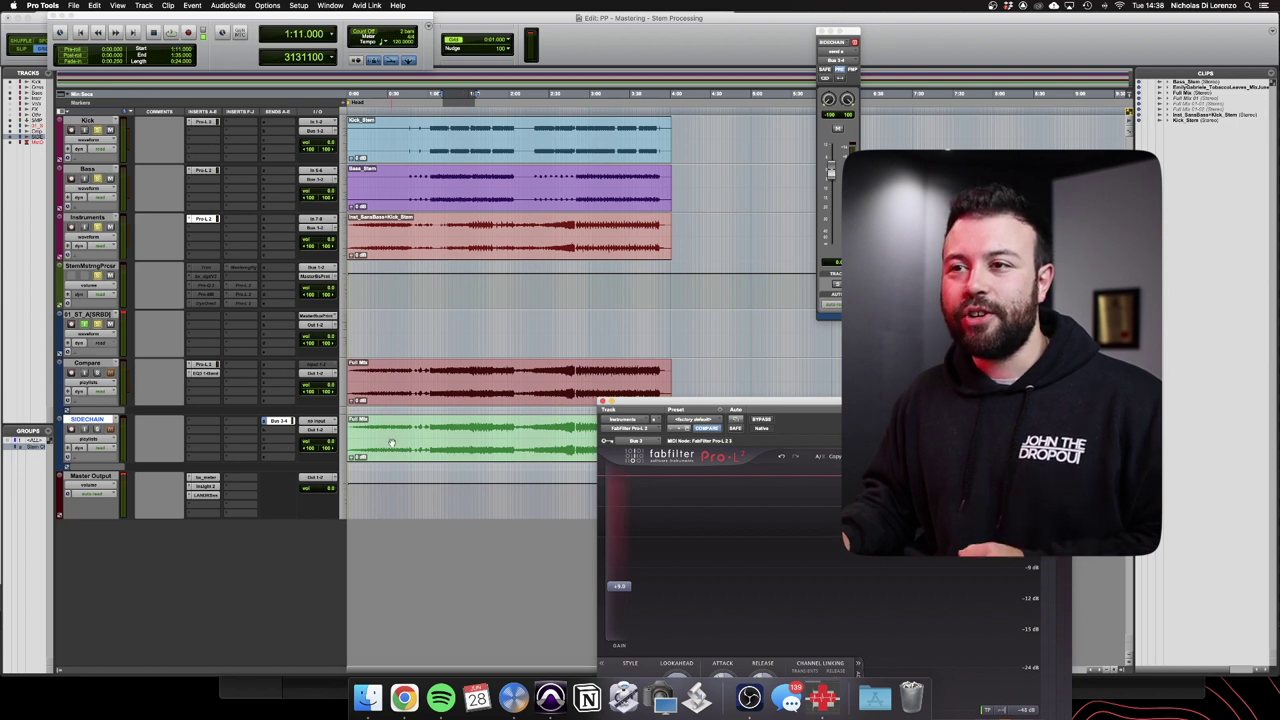
click(601, 401)
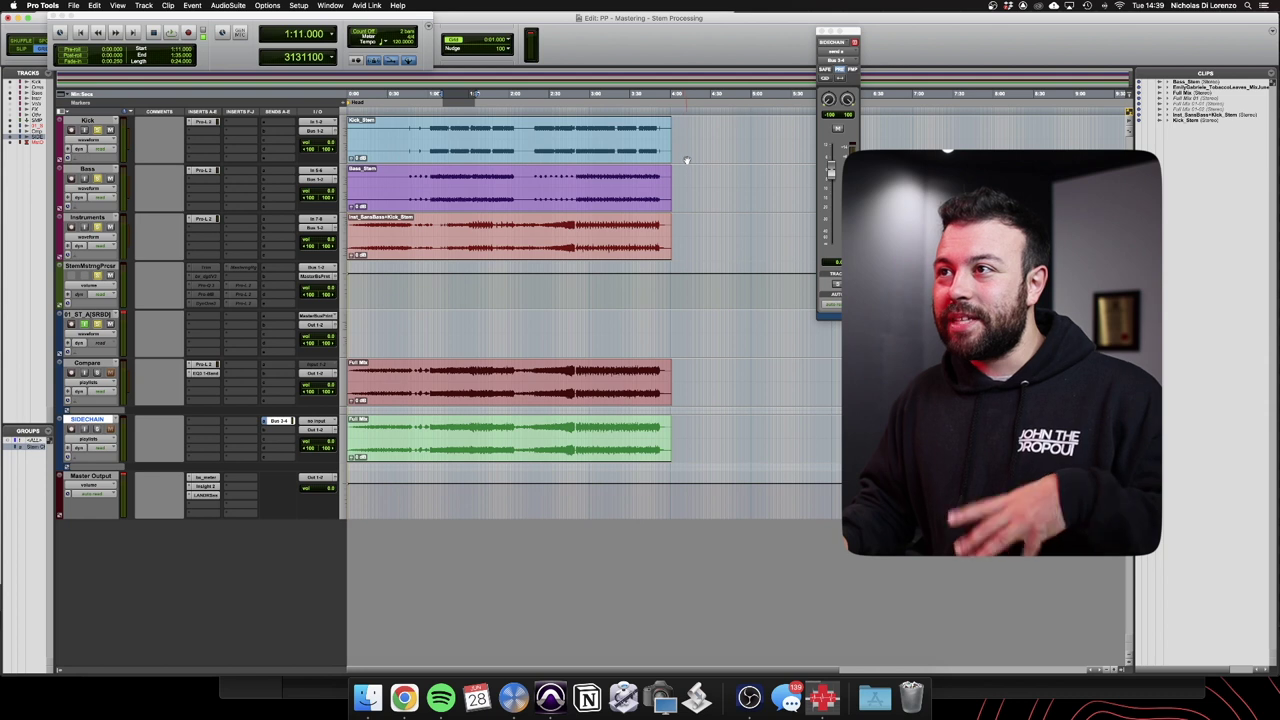
Close the SIDECHAIN output window, solo Compare, and place its Pro-L 2 window over the tracks
click(821, 32)
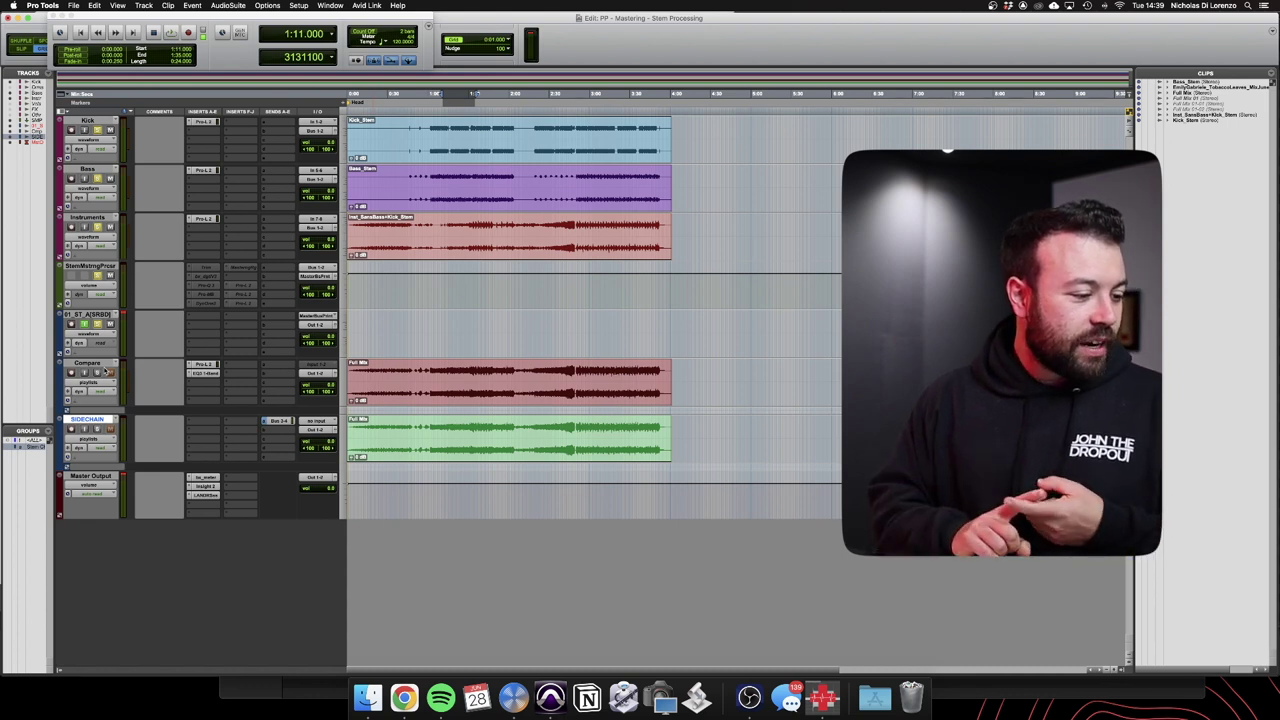
click(98, 373)
click(210, 367)
drag(921, 349, 620, 186)
mouse_move(686, 508)
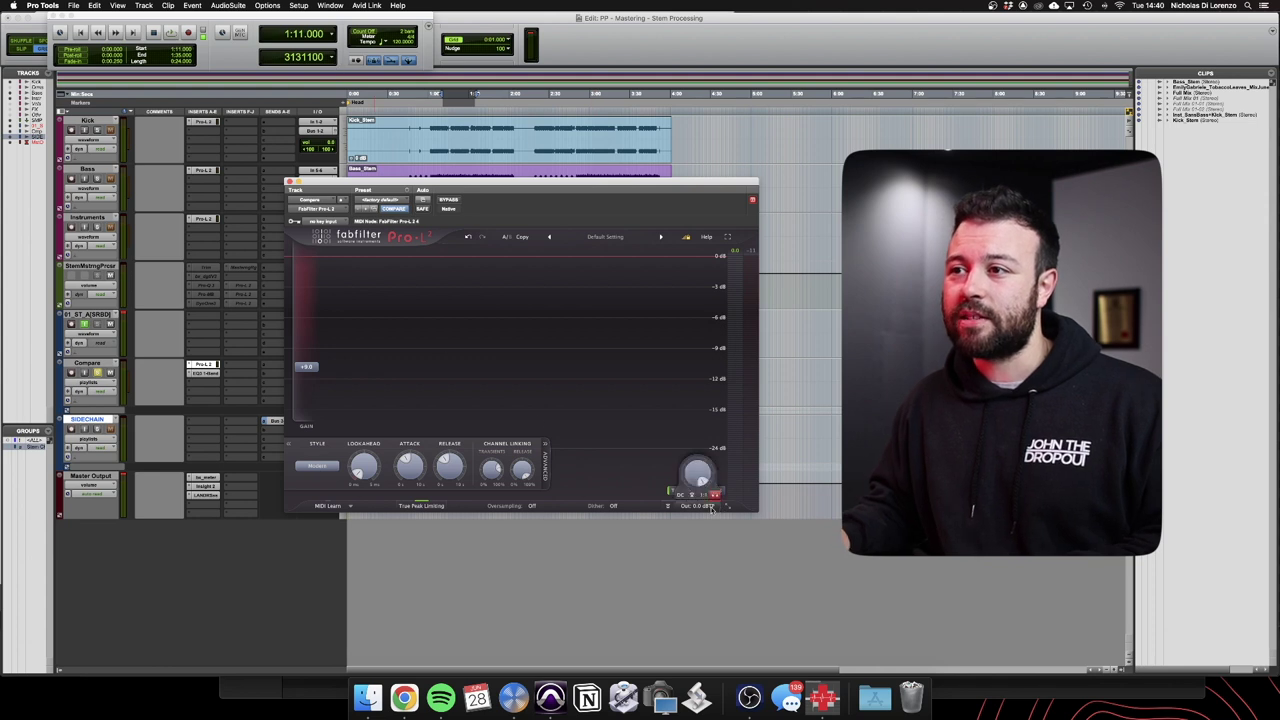
Play the Compare track through Pro-L 2 from 1:11, then stop and return to start
key(space)
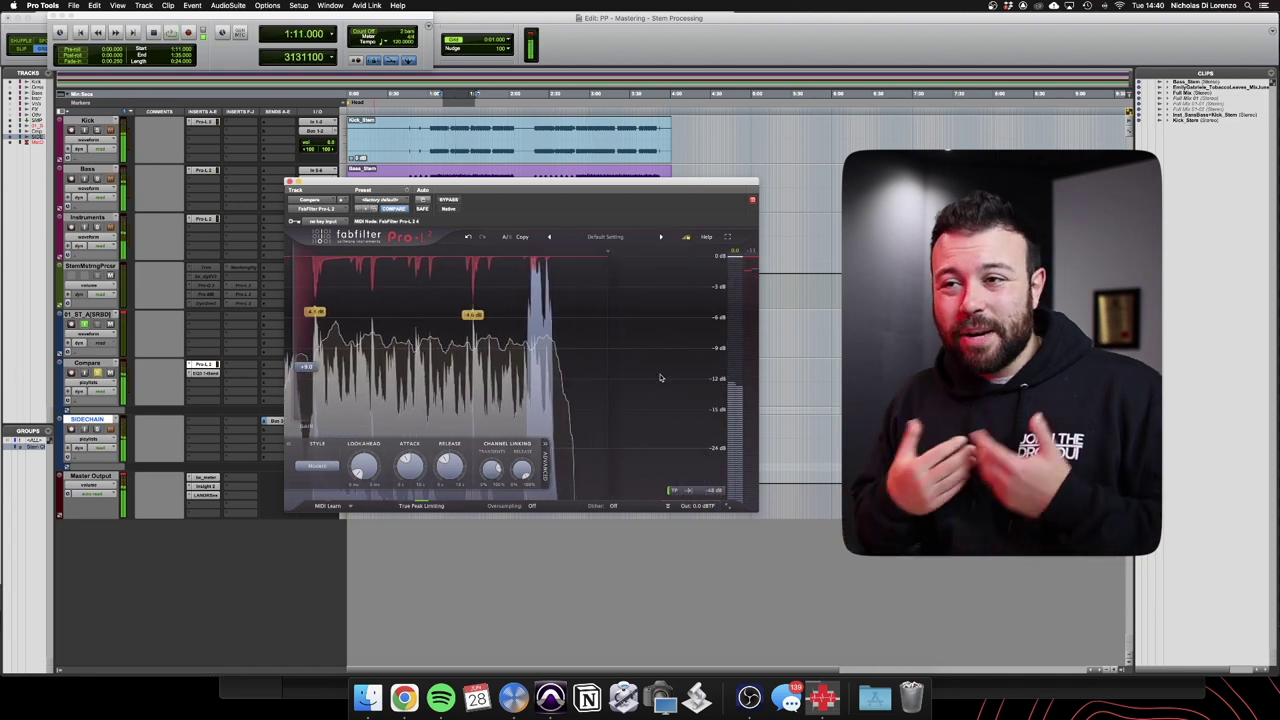
key(space)
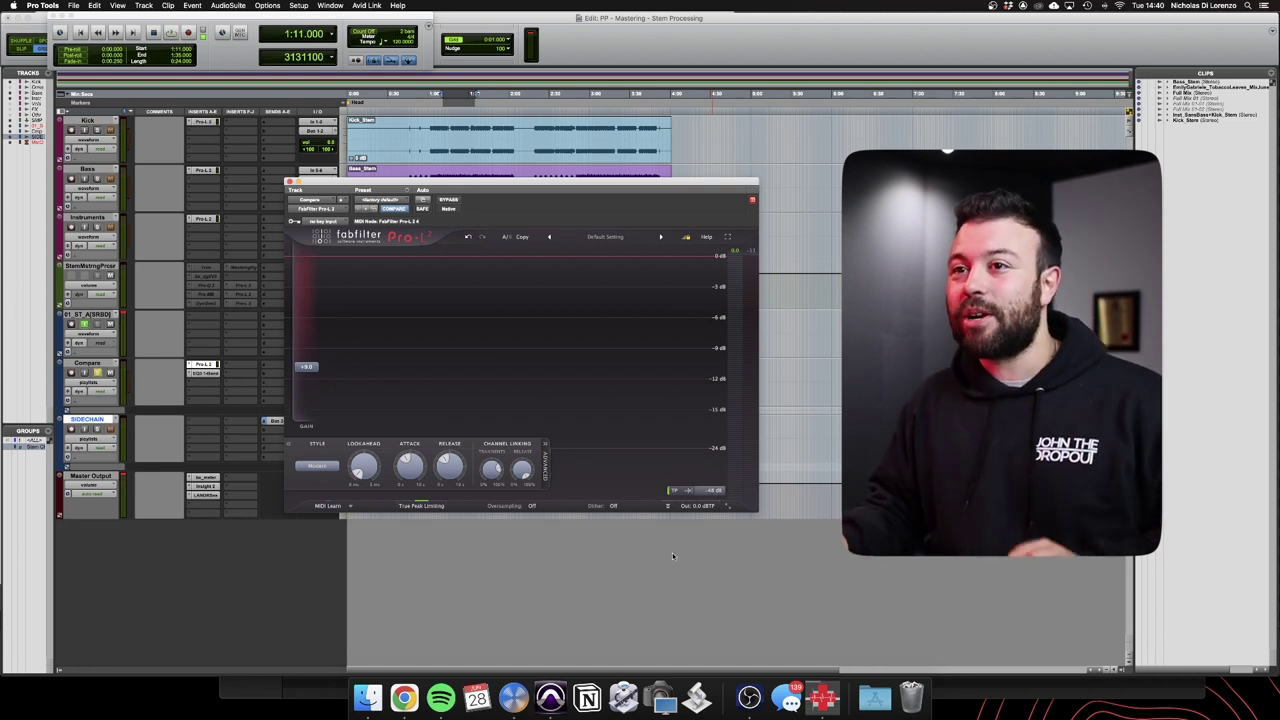
Copy the Compare track's Pro-L 2 insert onto an empty SIDECHAIN insert slot
click(289, 181)
click(203, 373)
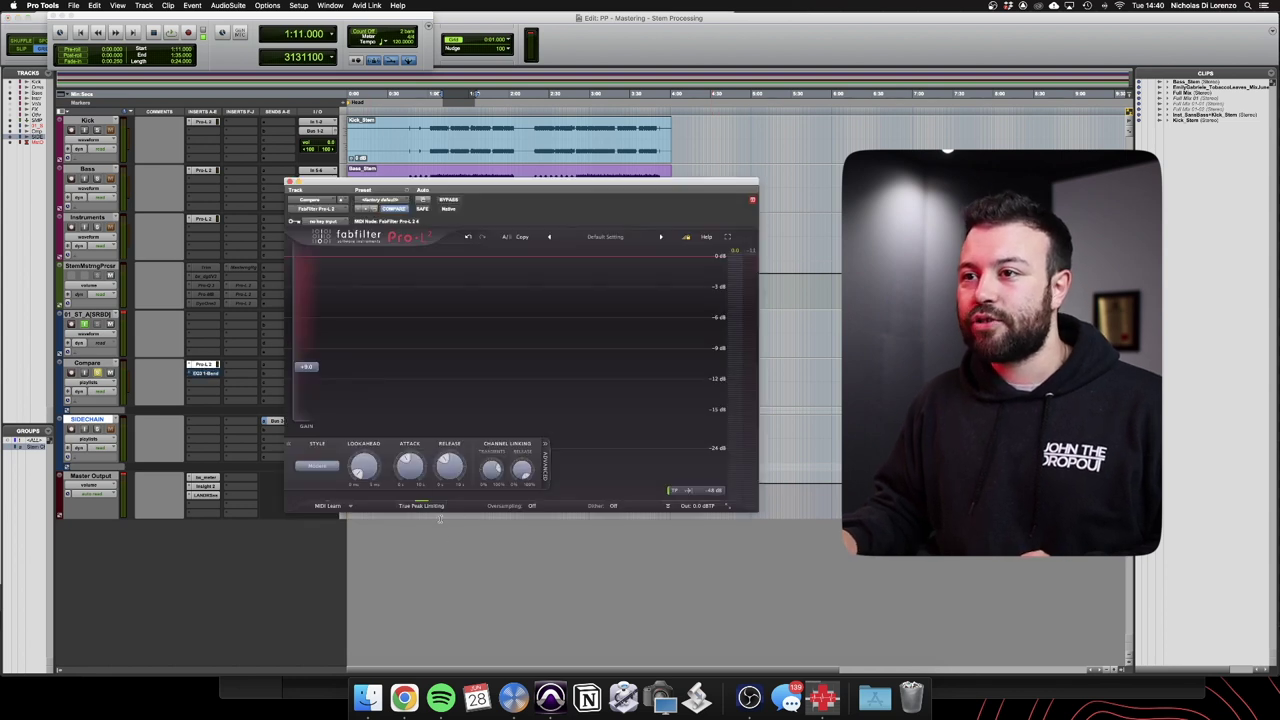
click(199, 412)
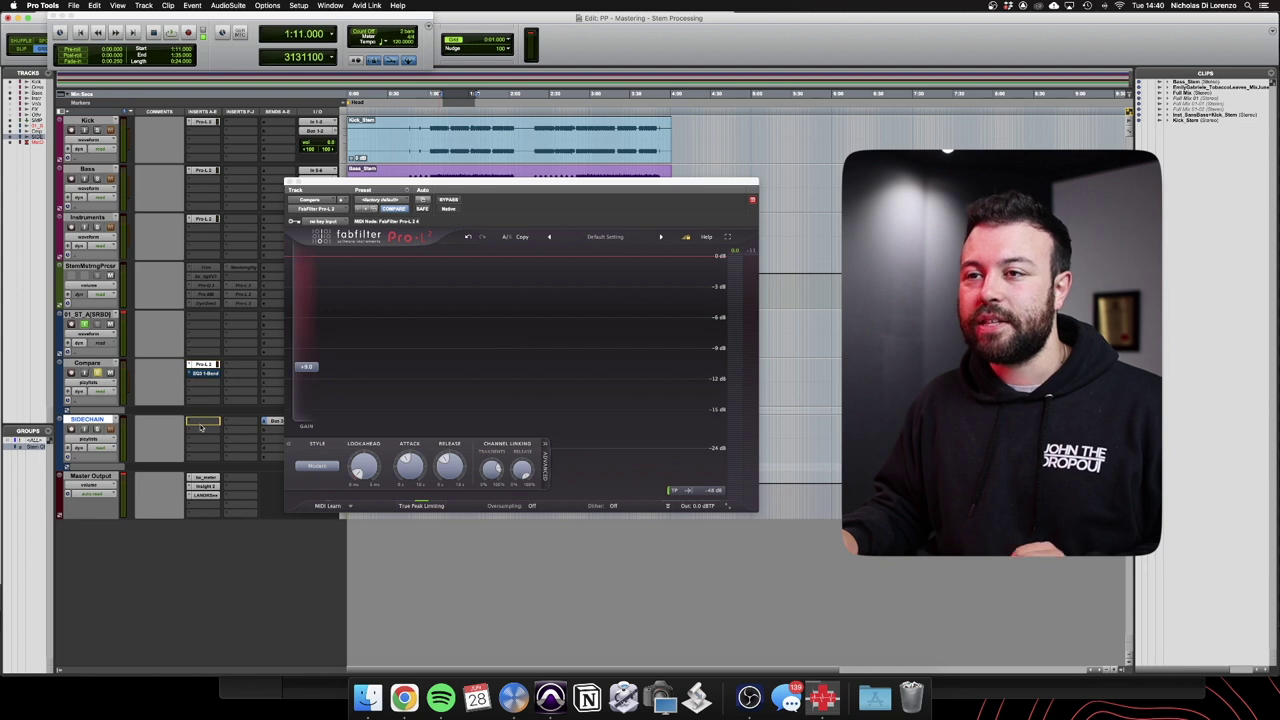
drag(201, 427, 208, 423)
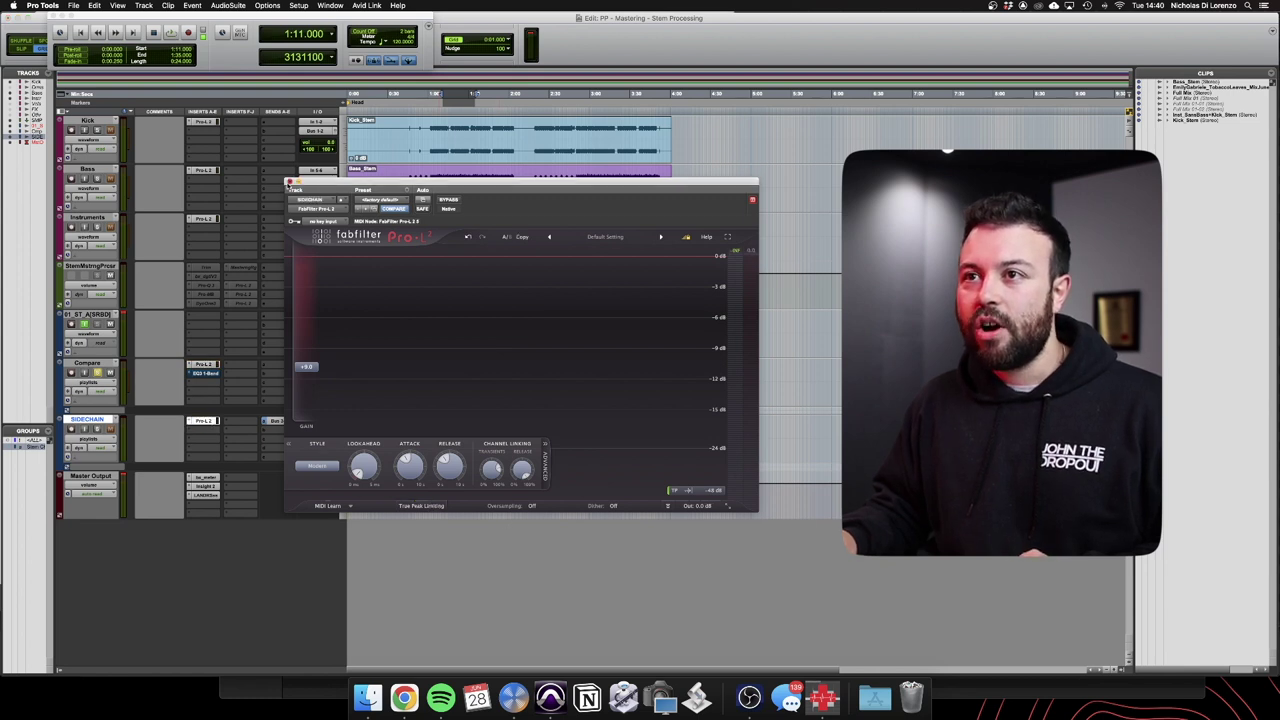
Search 'hofa' in a Compare insert slot and add HOFA 4U+ BlindTest (stereo)
click(289, 183)
click(214, 410)
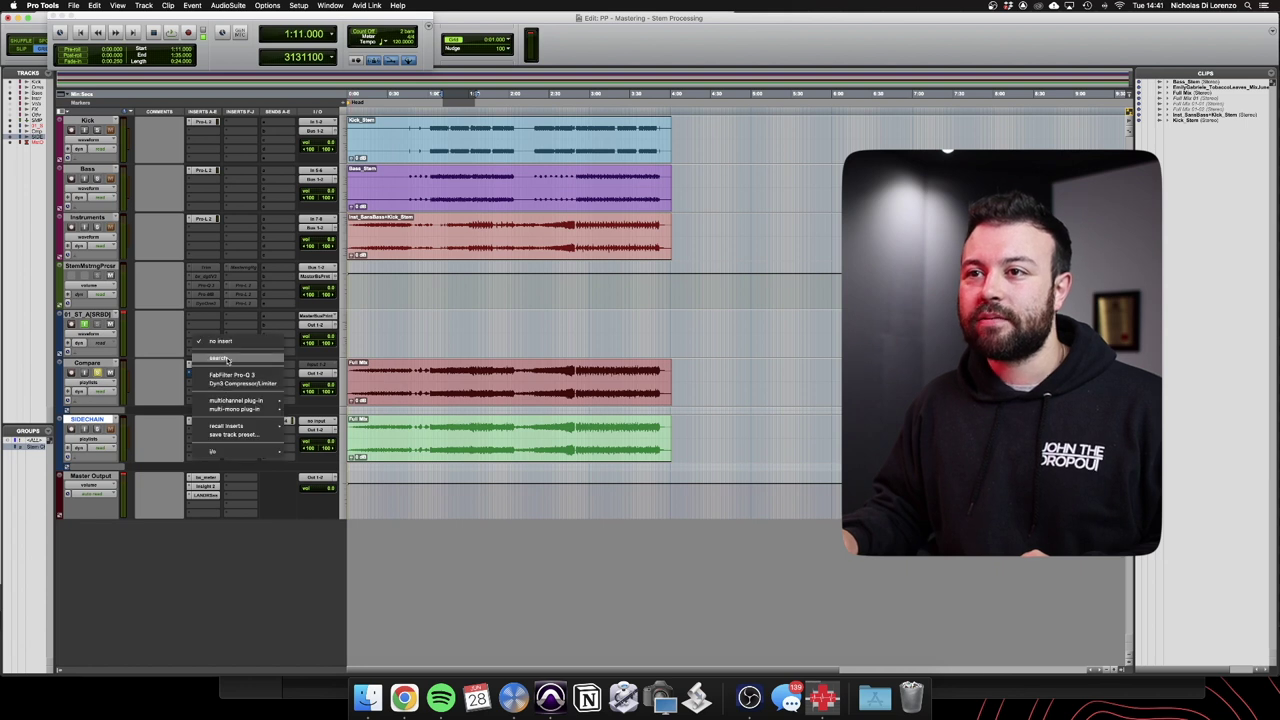
text(b)
key(BackSpace)
text(hofa)
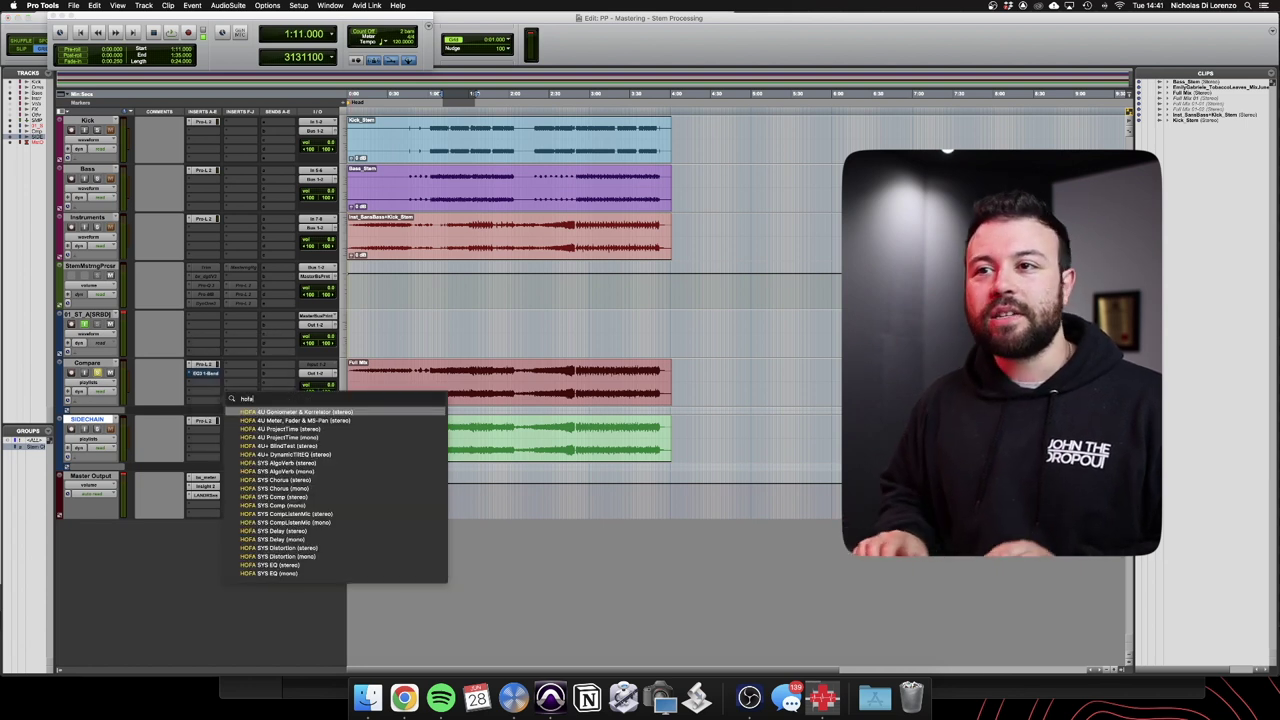
click(310, 453)
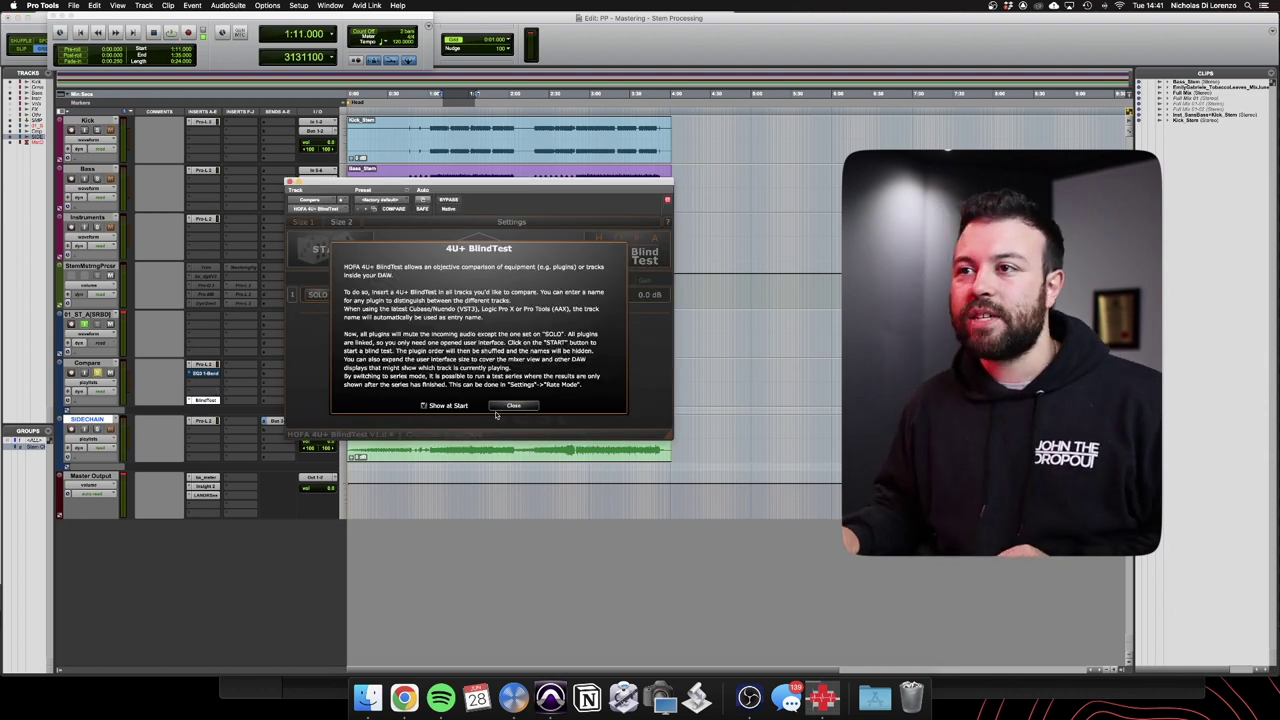
Copy BlindTest to SIDECHAIN, and rename the Compare and SIDECHAIN tracks to TP and NO TP
click(505, 406)
drag(211, 406, 204, 456)
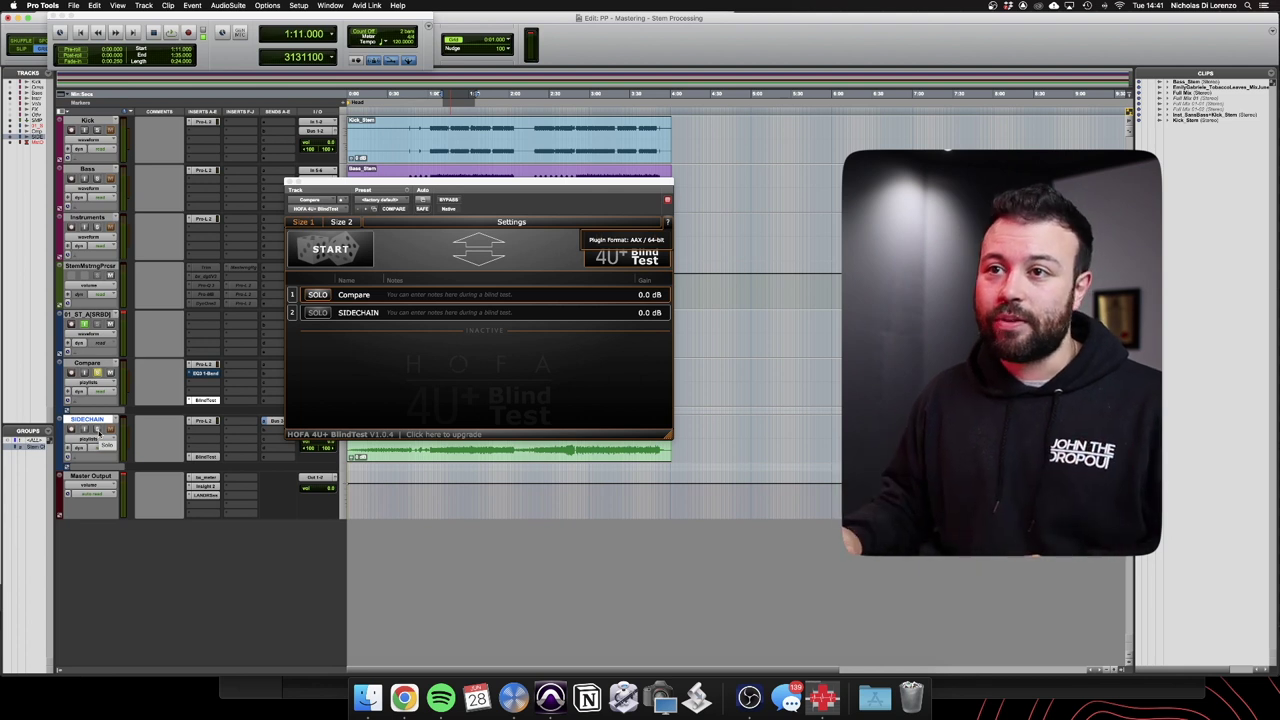
double_click(87, 363)
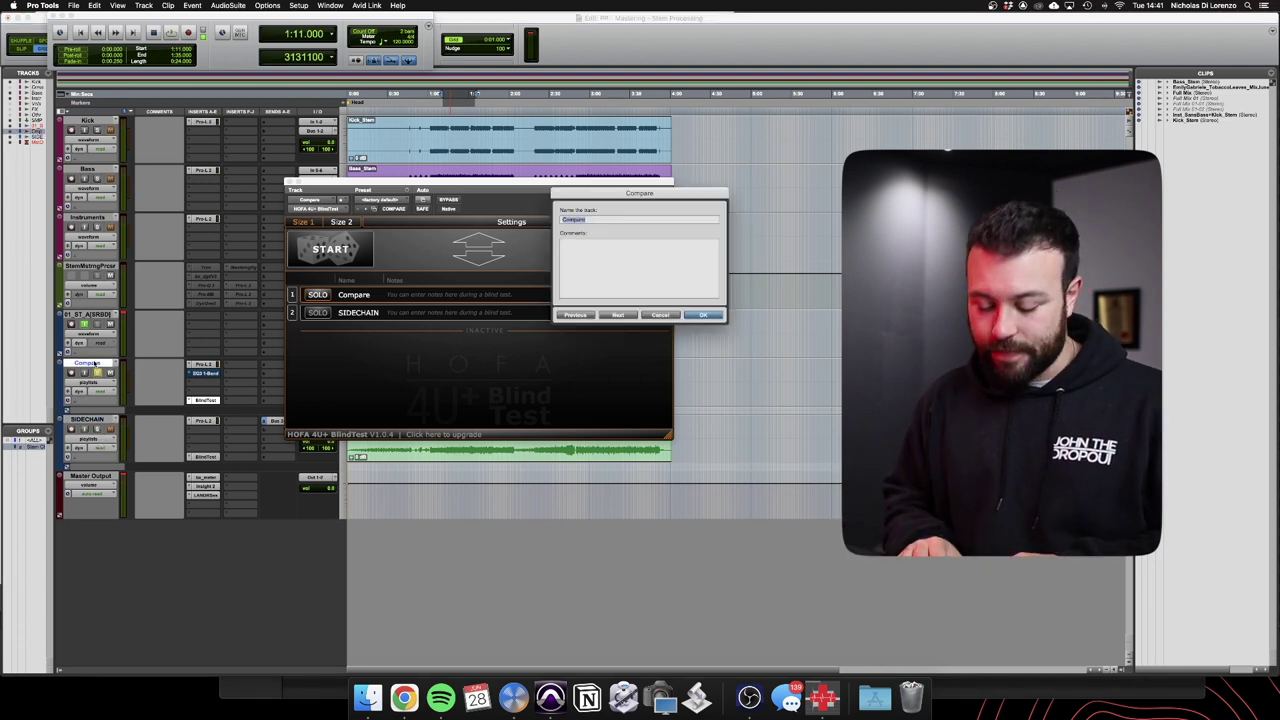
text(TF)
key(Return)
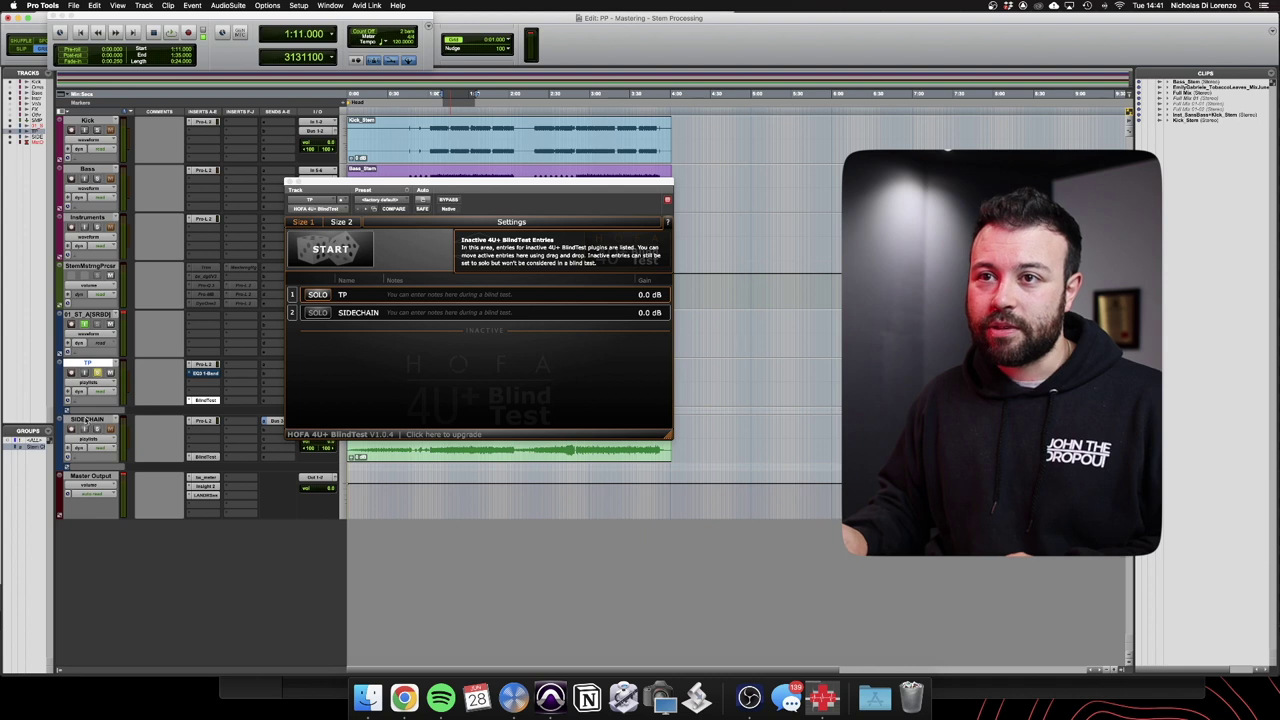
double_click(87, 419)
text(NO TP)
key(Return)
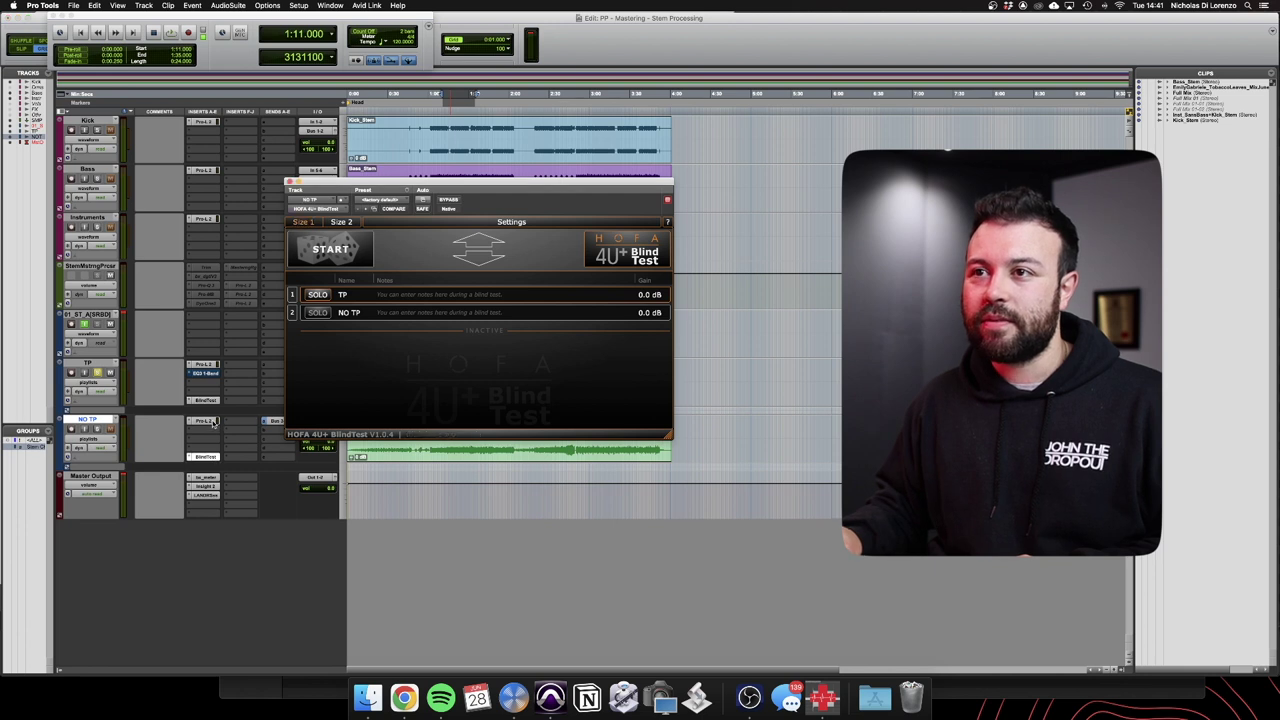
click(210, 421)
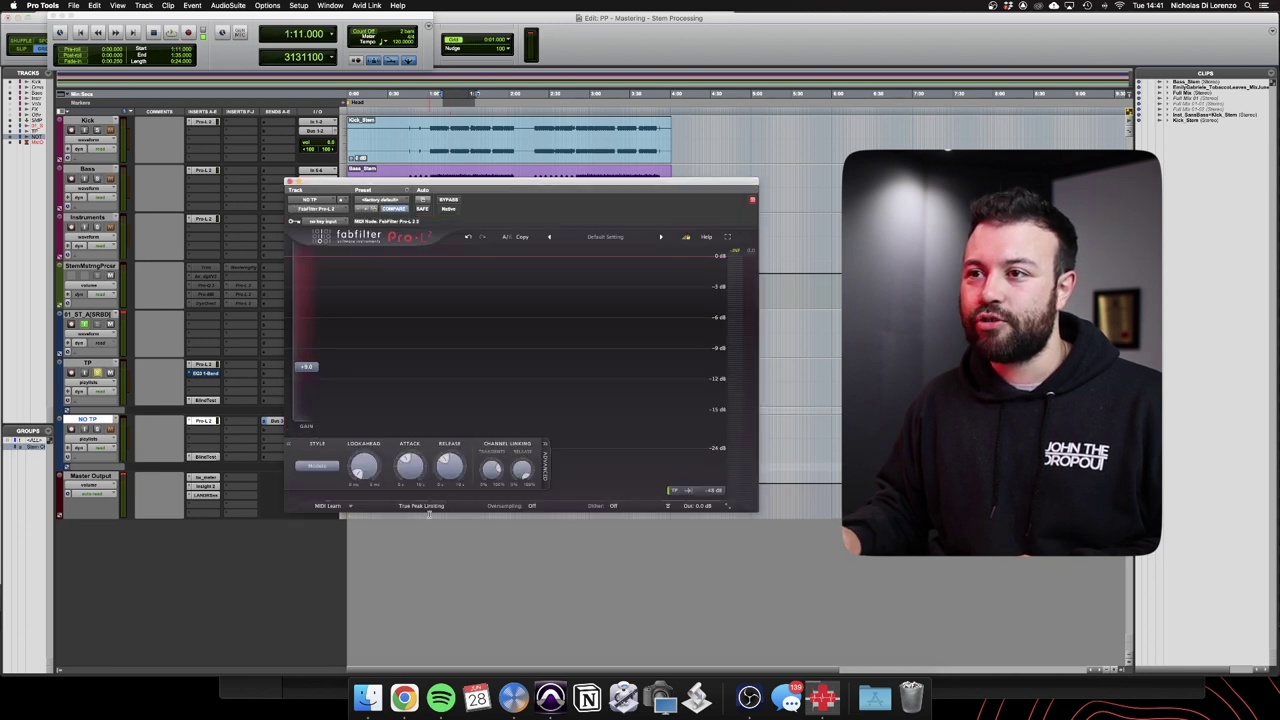
click(206, 365)
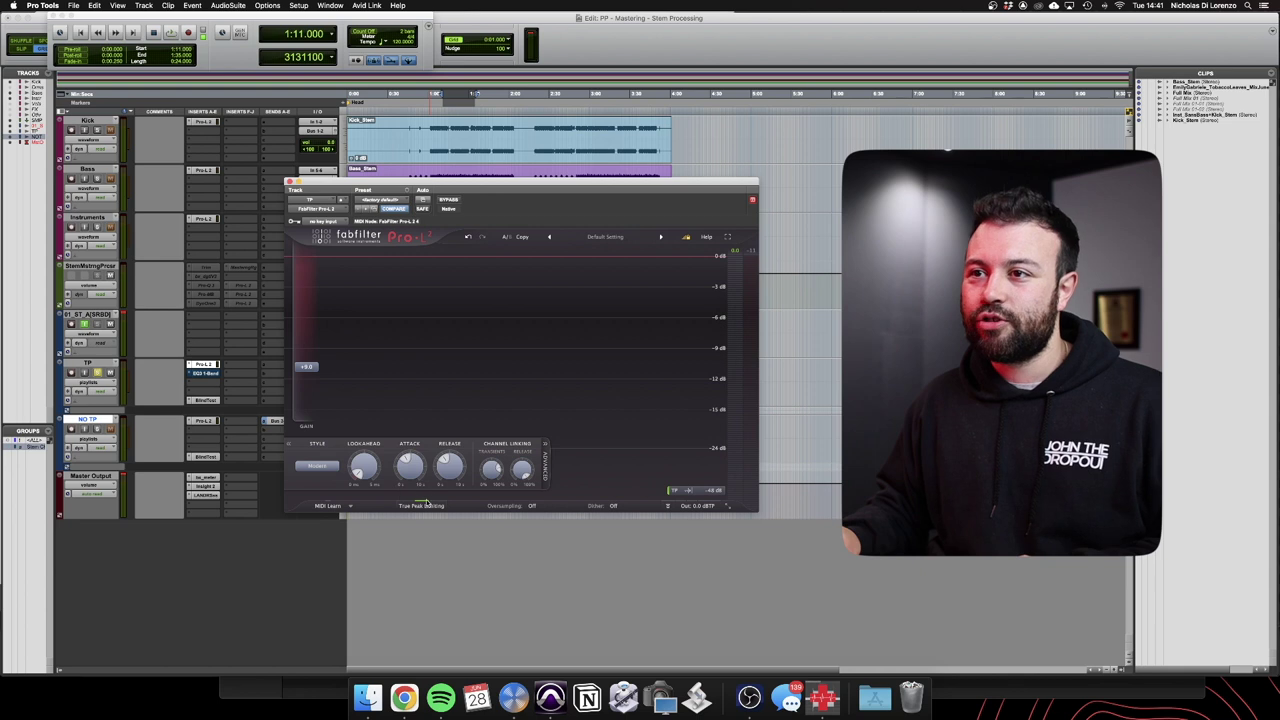
click(291, 184)
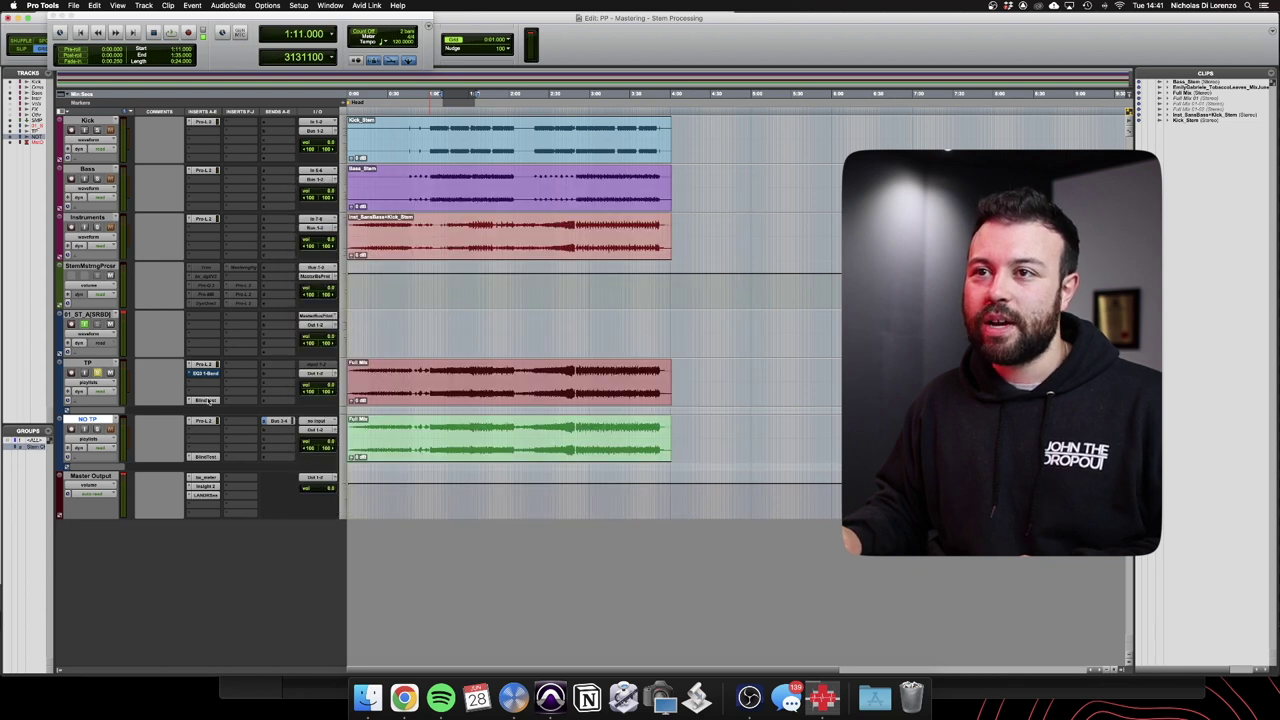
click(208, 400)
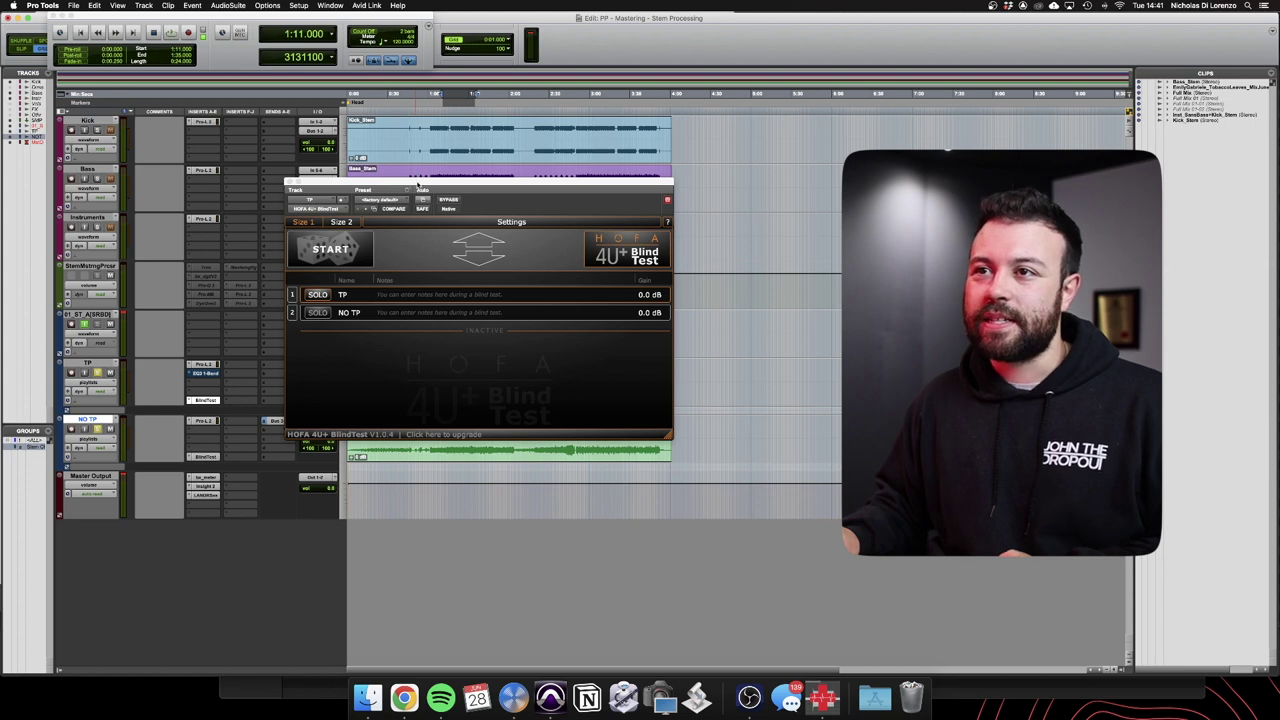
Run a first blind round, noting TP for entry 1 and NO TP for entry 2, then reveal tracks
drag(418, 183, 252, 334)
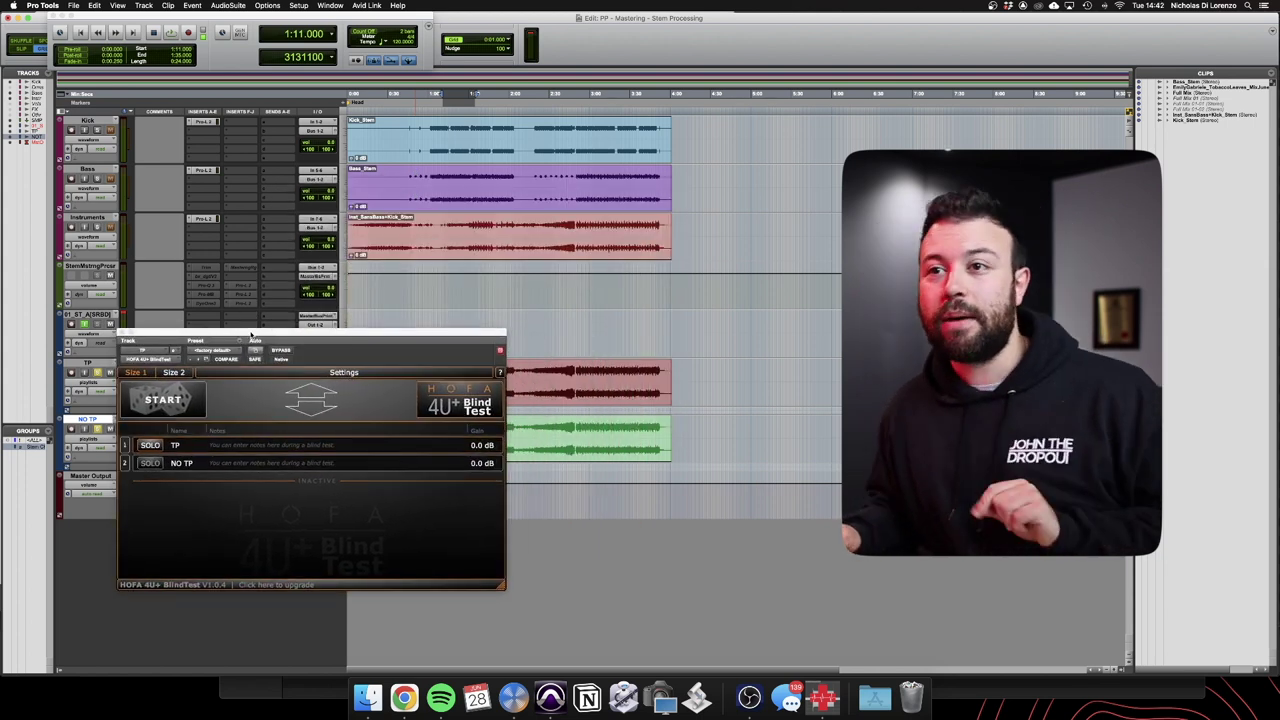
click(173, 413)
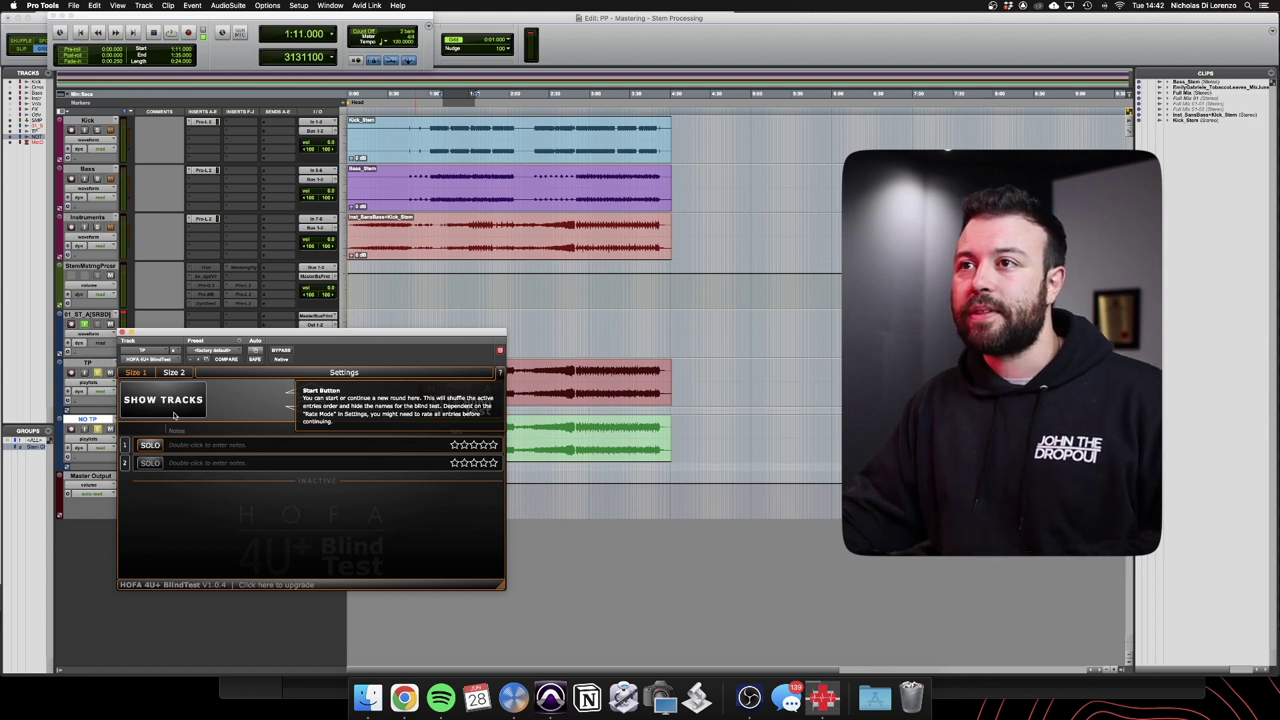
key(space)
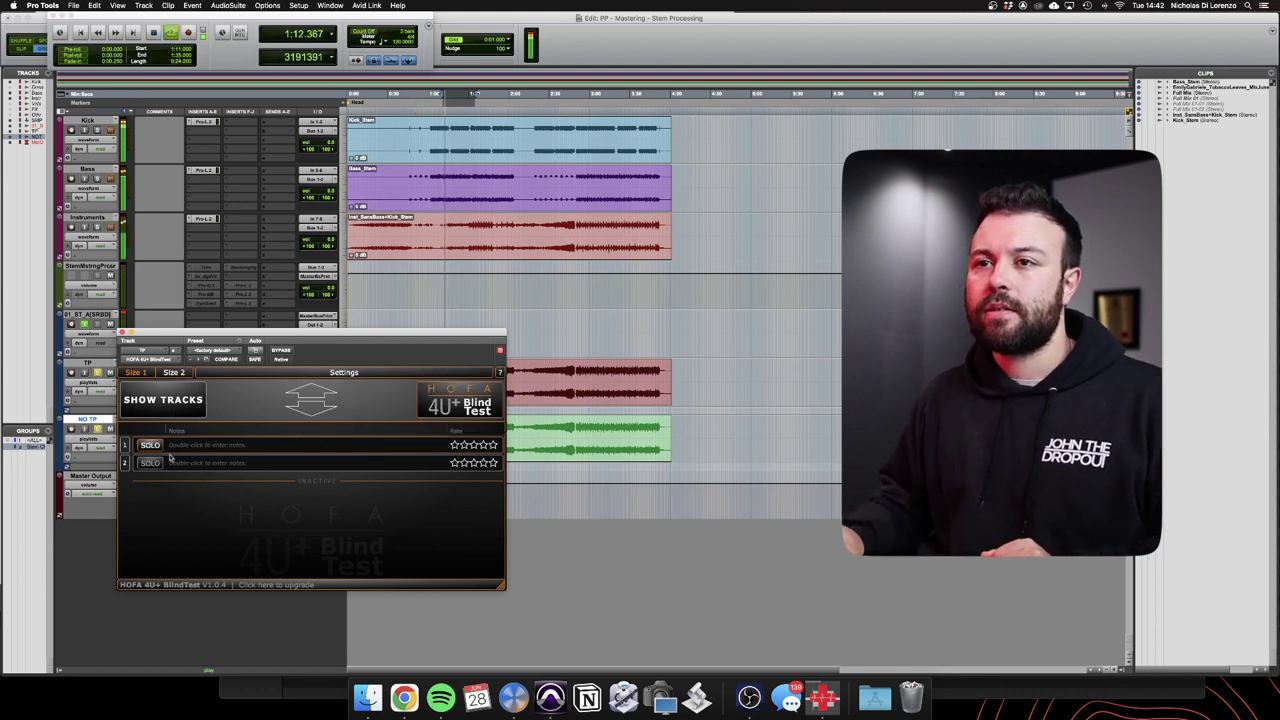
click(148, 461)
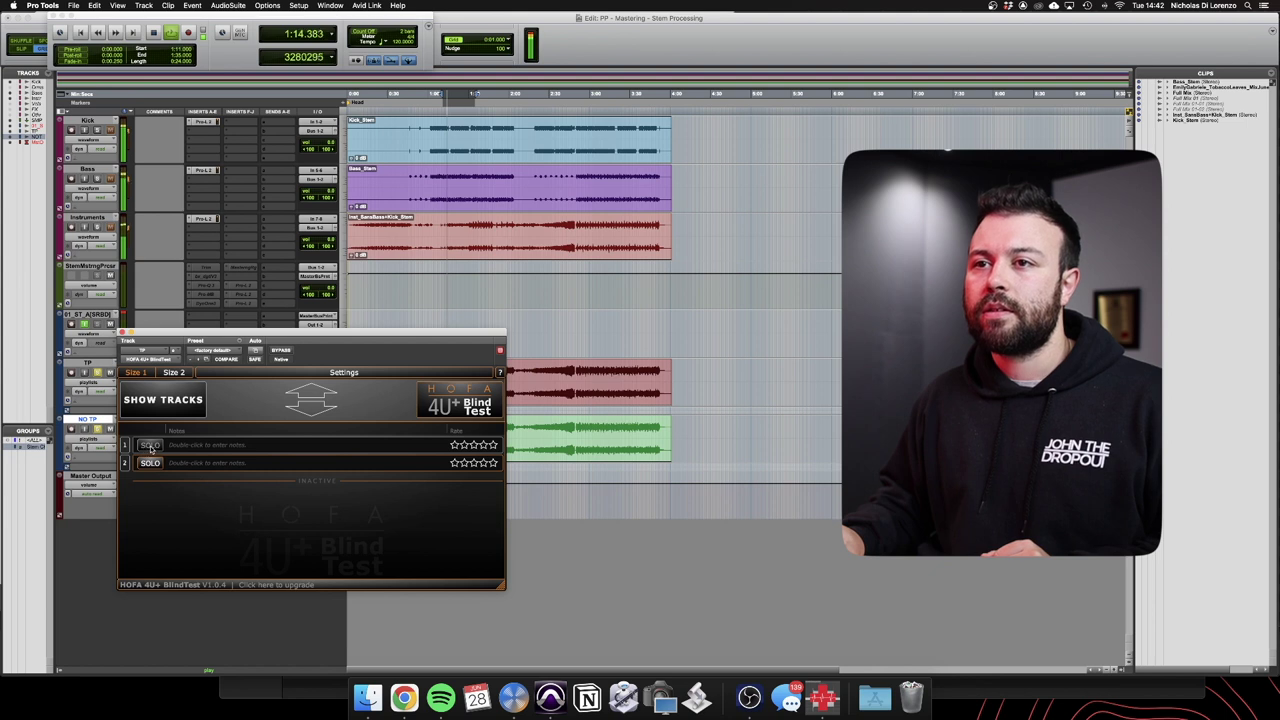
click(150, 445)
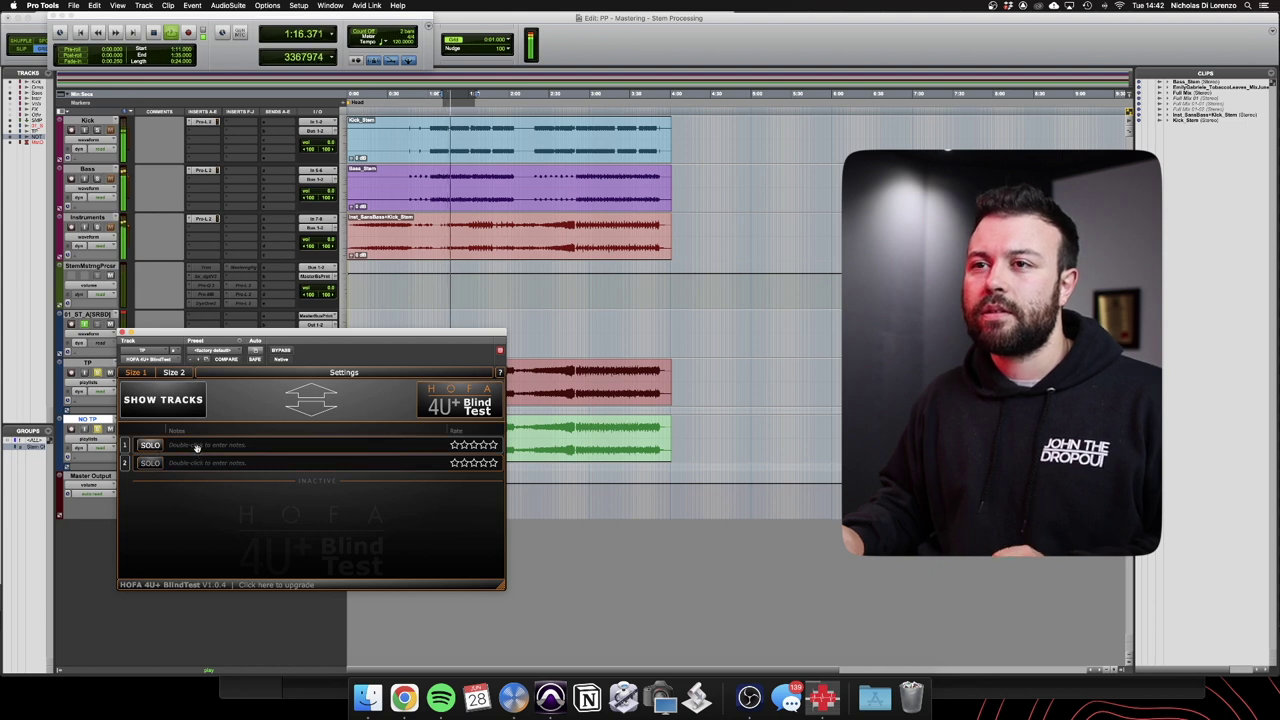
double_click(197, 446)
text(TP)
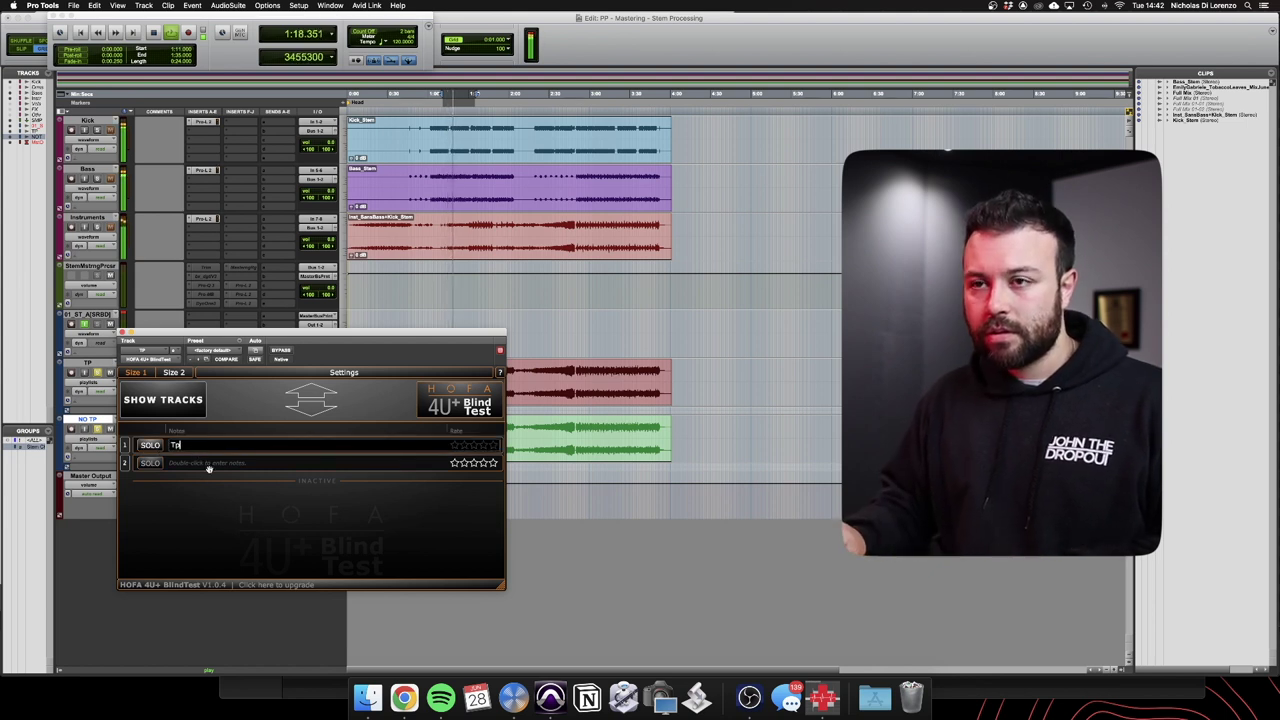
double_click(209, 464)
text(NO TP)
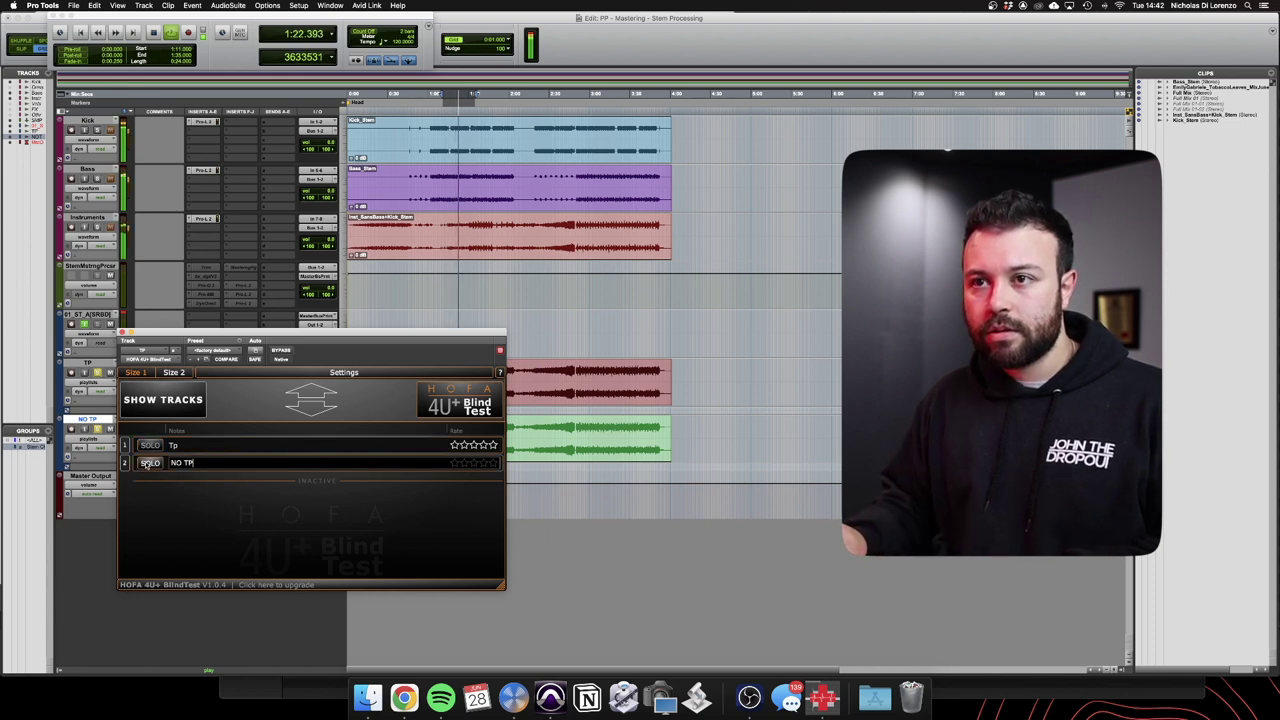
click(163, 399)
key(space)
Run a second shuffled round, noting NO TP for entry 1 and TP for entry 2, then reveal tracks
click(170, 401)
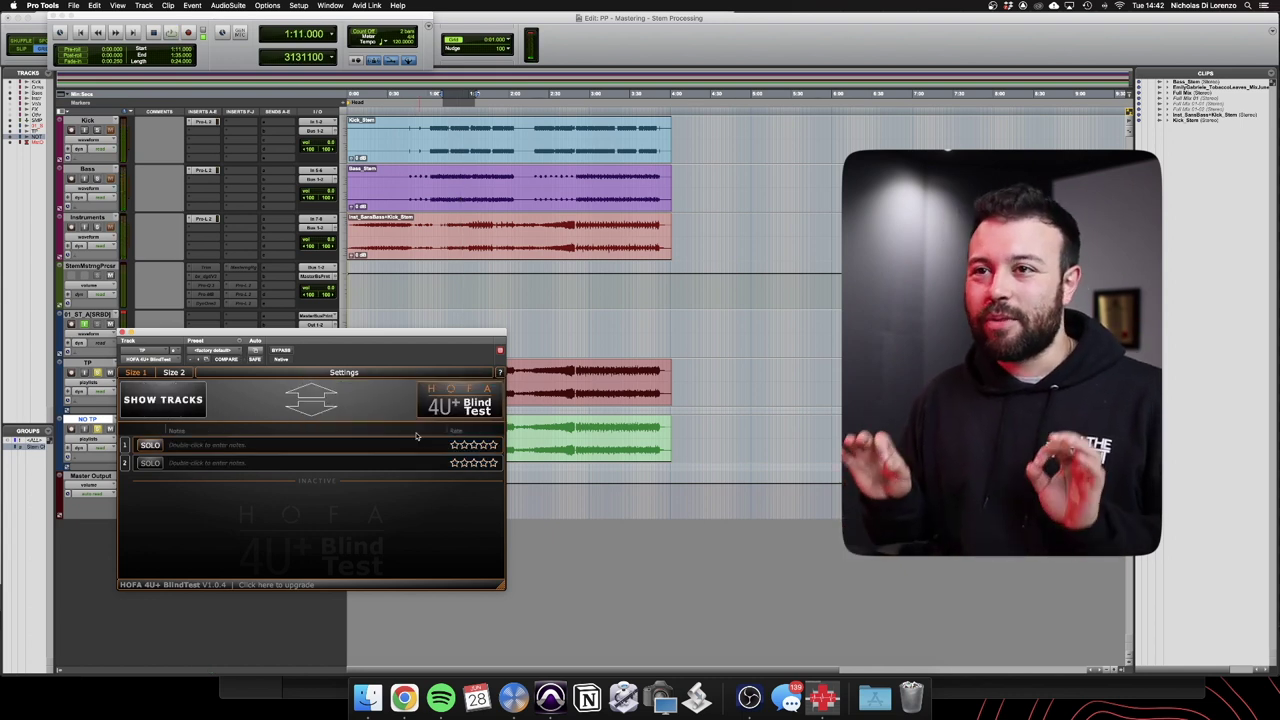
mouse_move(417, 436)
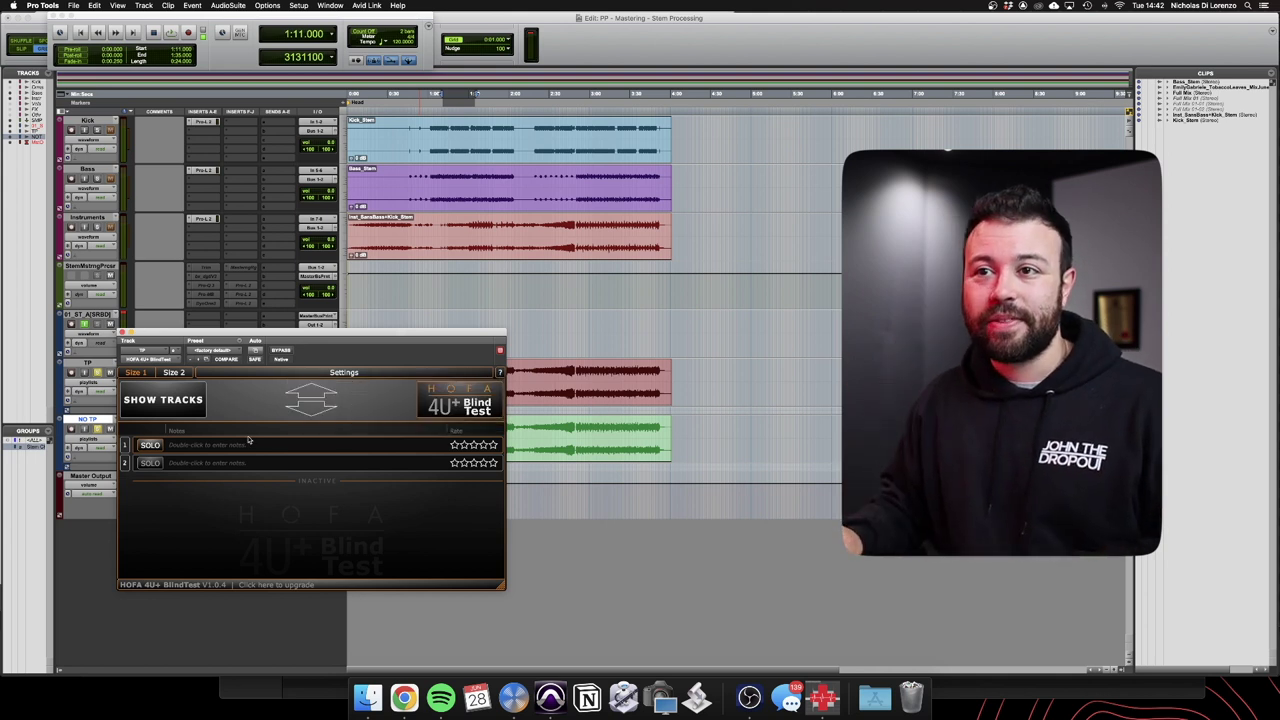
key(space)
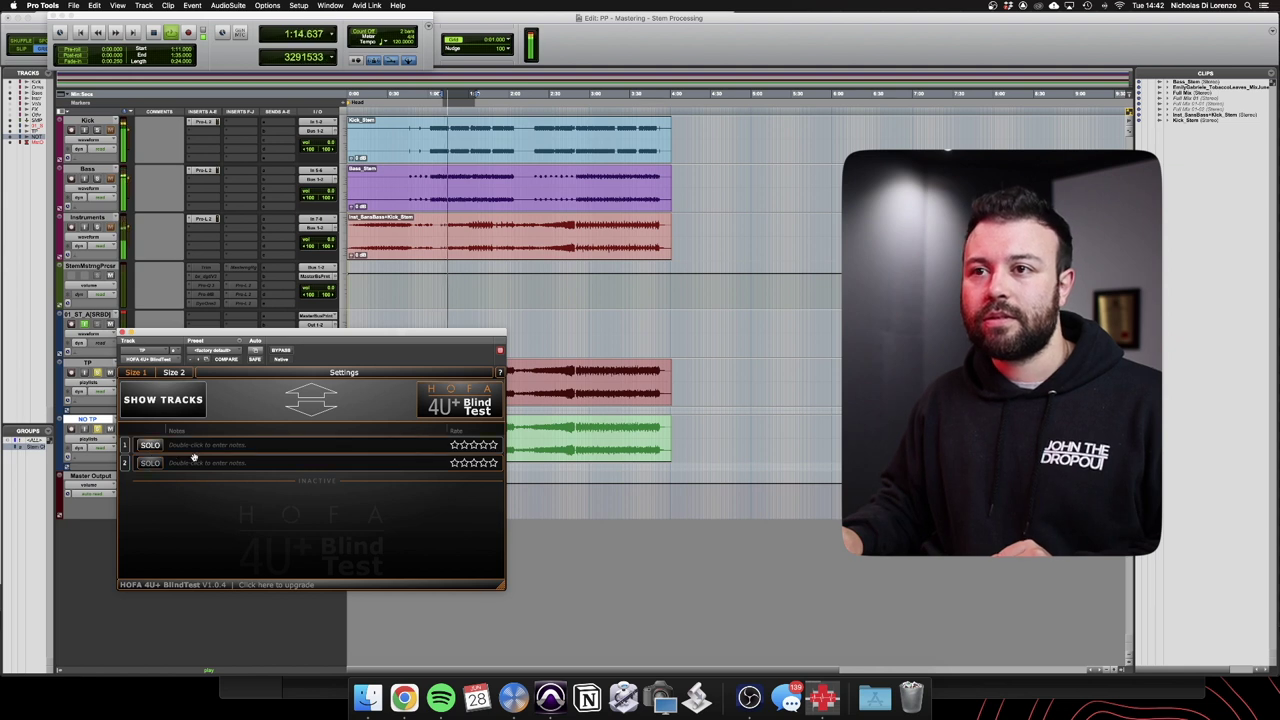
double_click(196, 446)
text(NO TP)
double_click(195, 463)
text(TP)
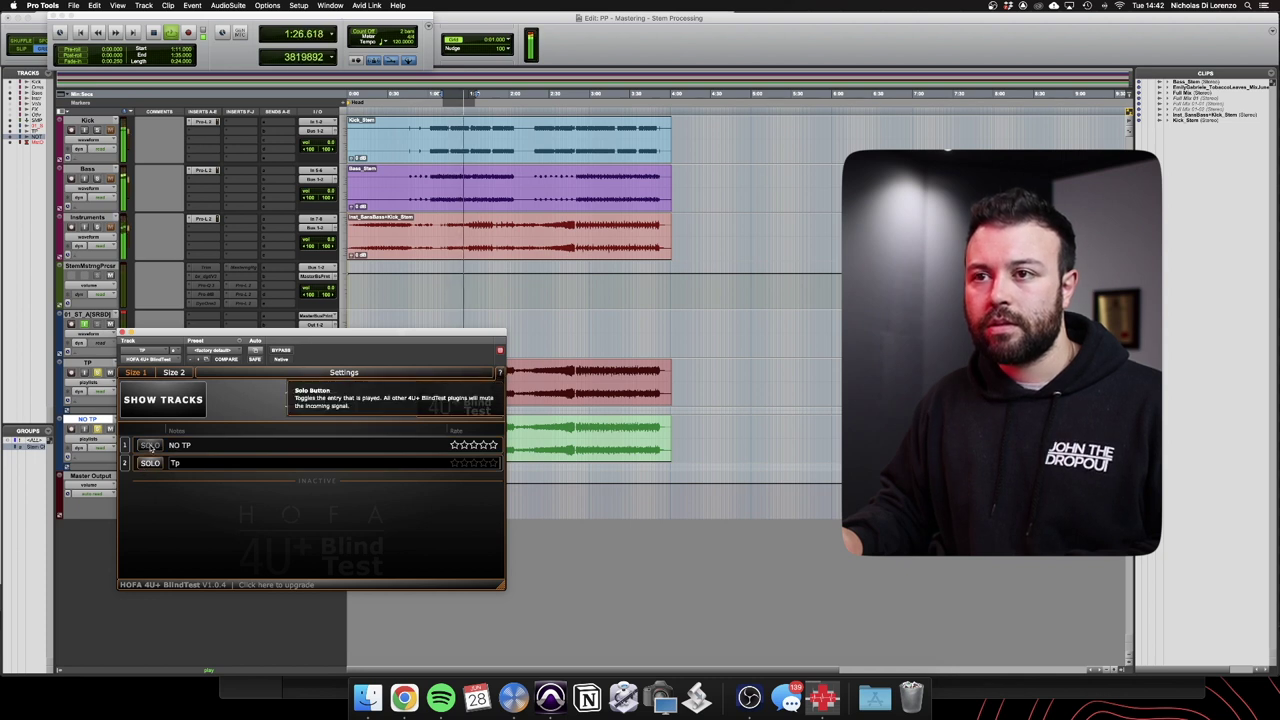
click(150, 446)
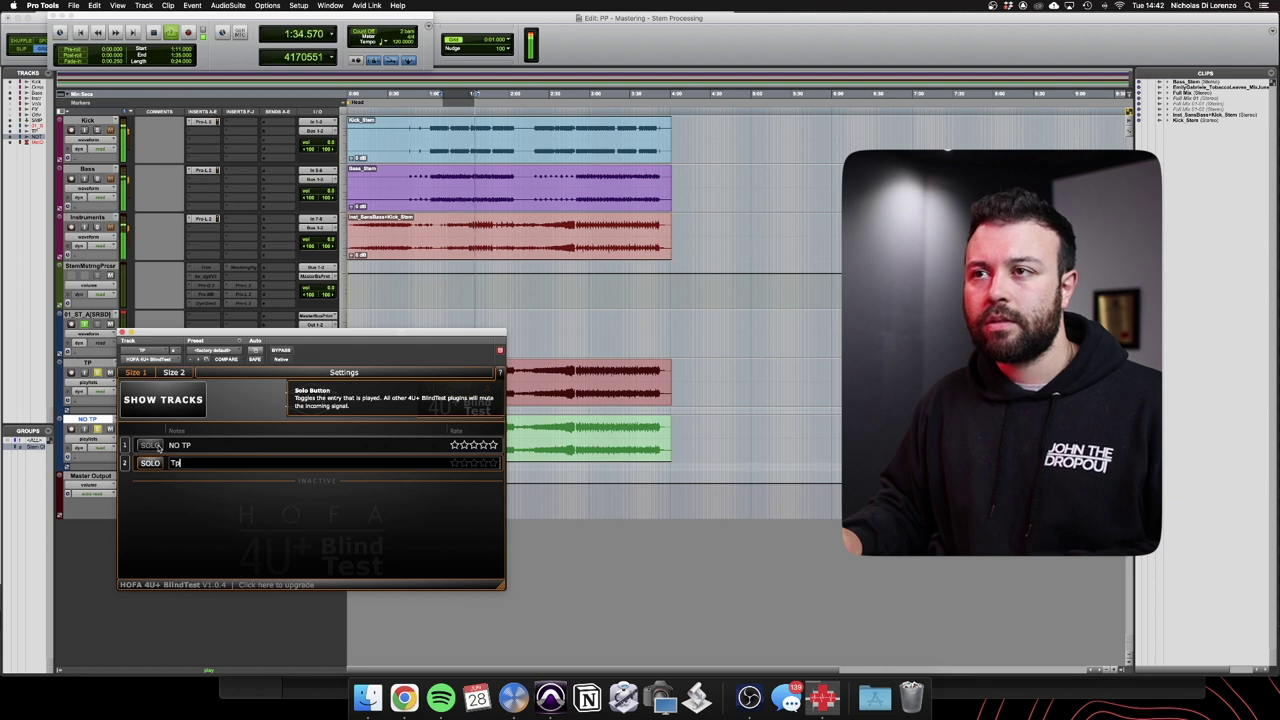
click(157, 447)
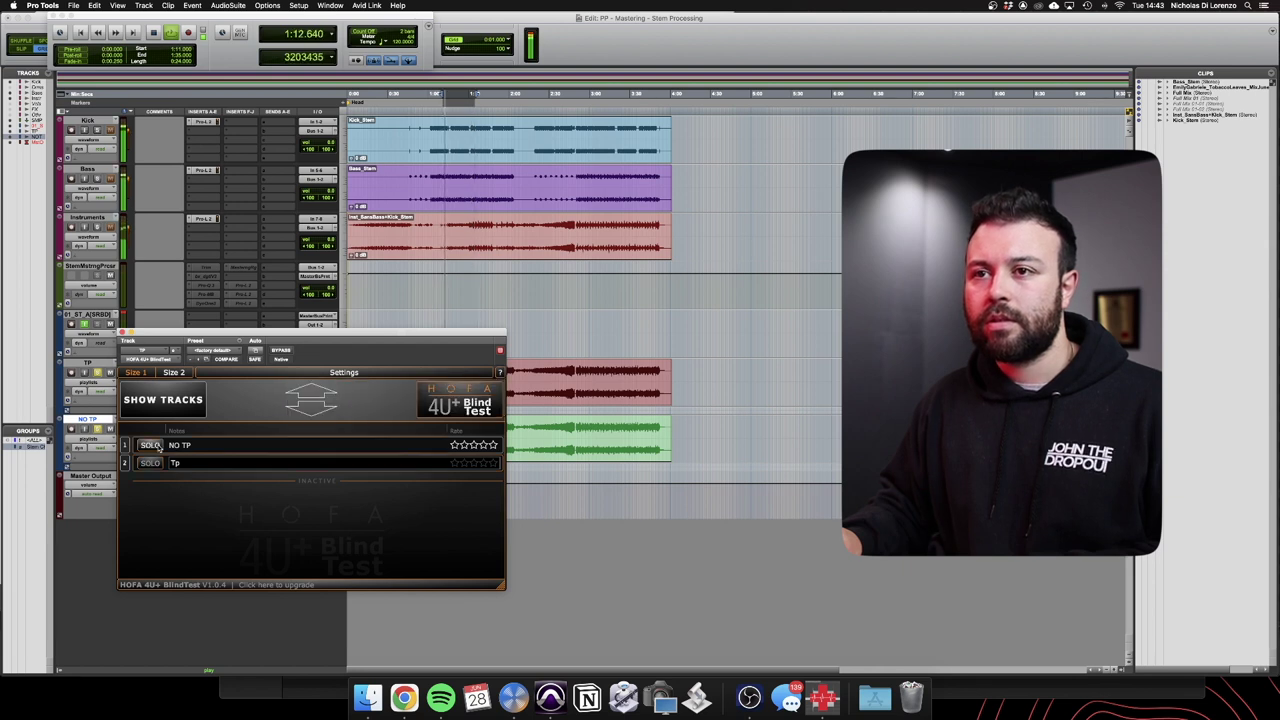
click(174, 408)
key(space)
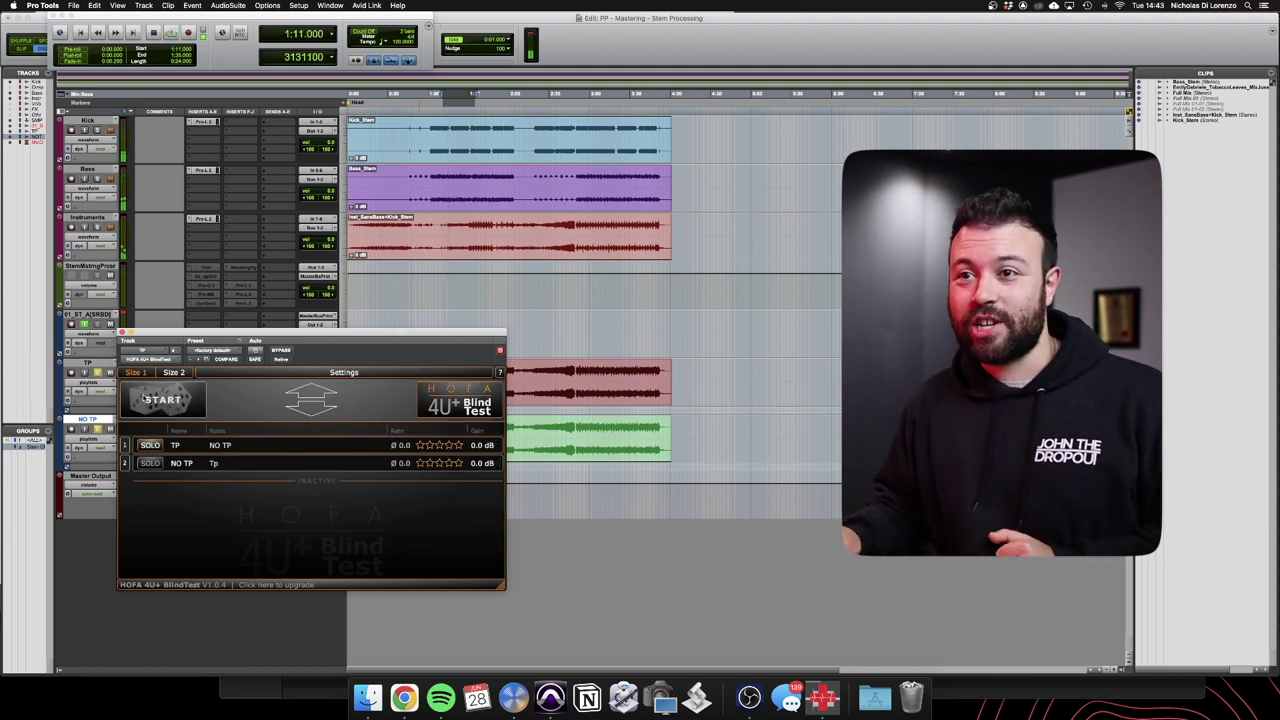
Shuffle and play, note NO TP on entry 2, then show the real tracks and stop playback
click(147, 400)
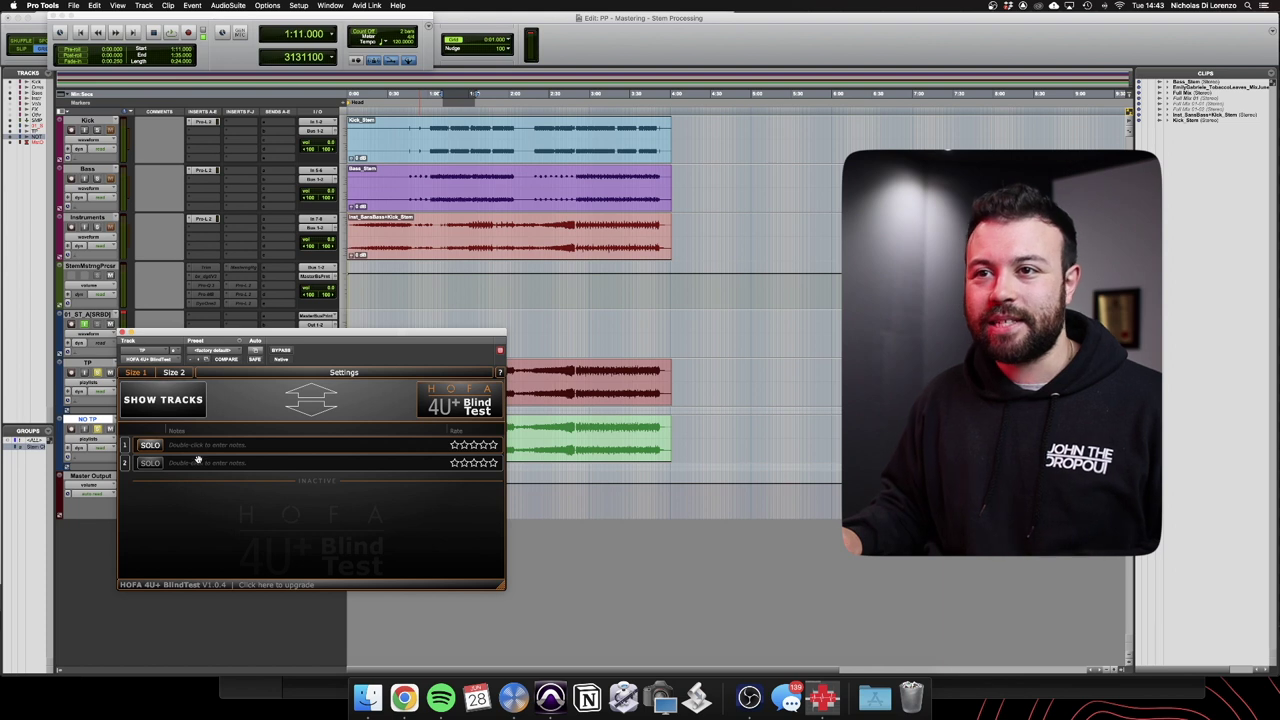
key(space)
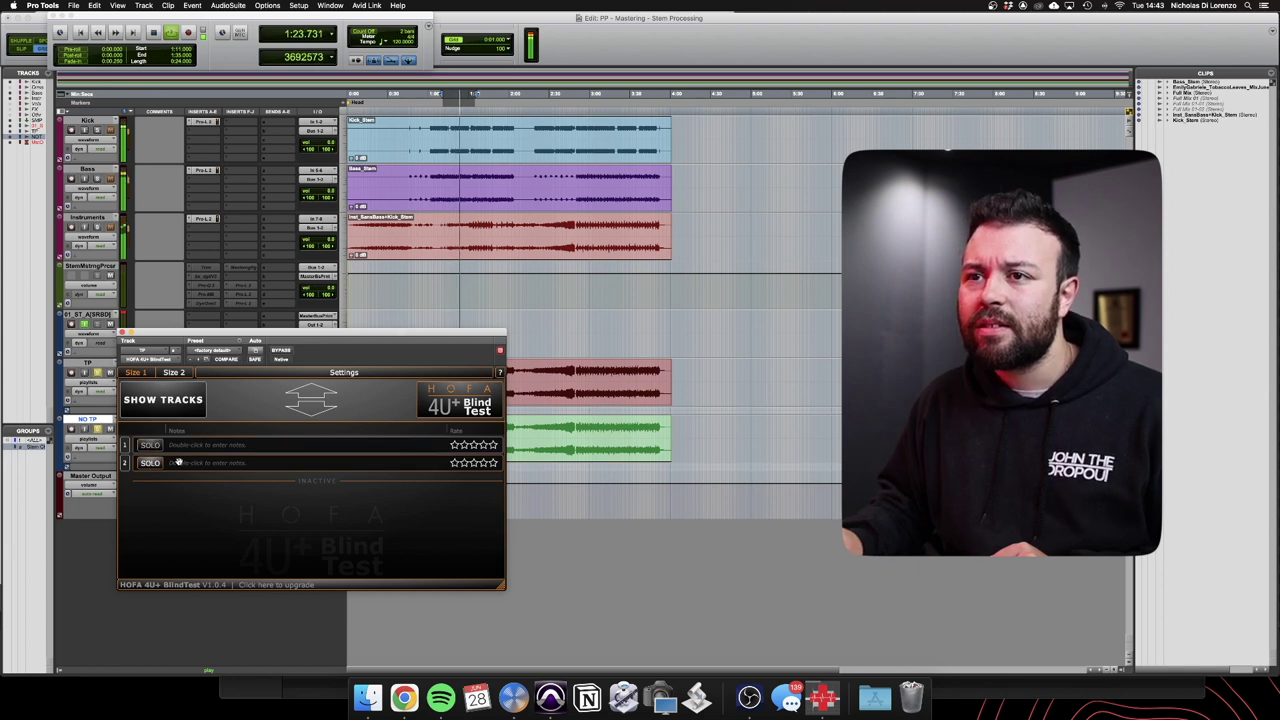
double_click(177, 461)
text(NO TP)
key(Return)
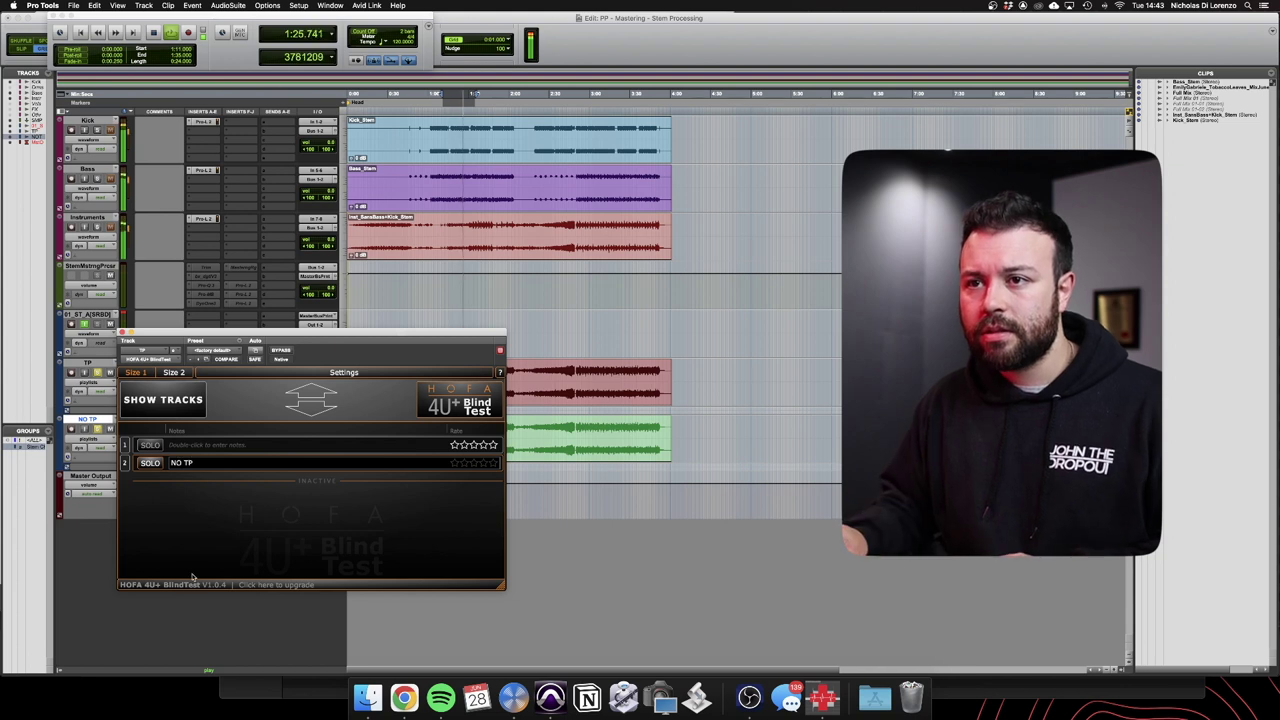
click(176, 401)
key(space)
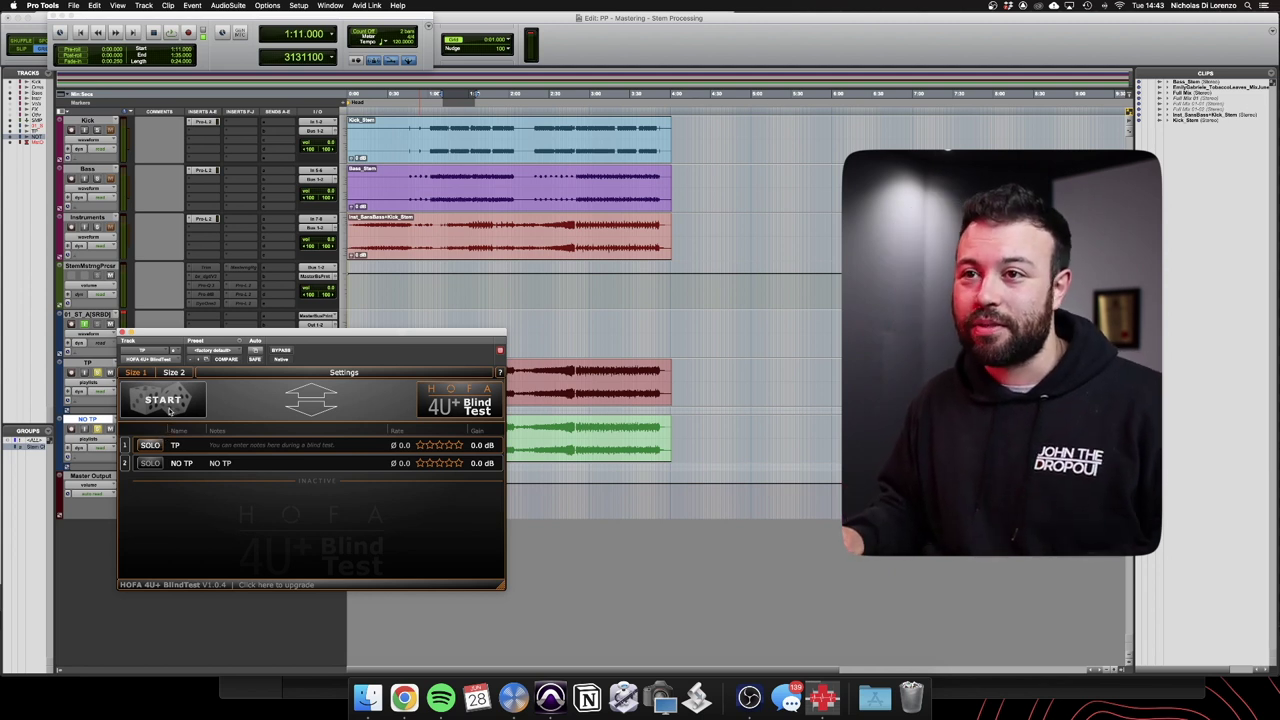
Run a shuffled round noting NO TP for entry 2, then reveal the tracks and stop
click(163, 400)
key(space)
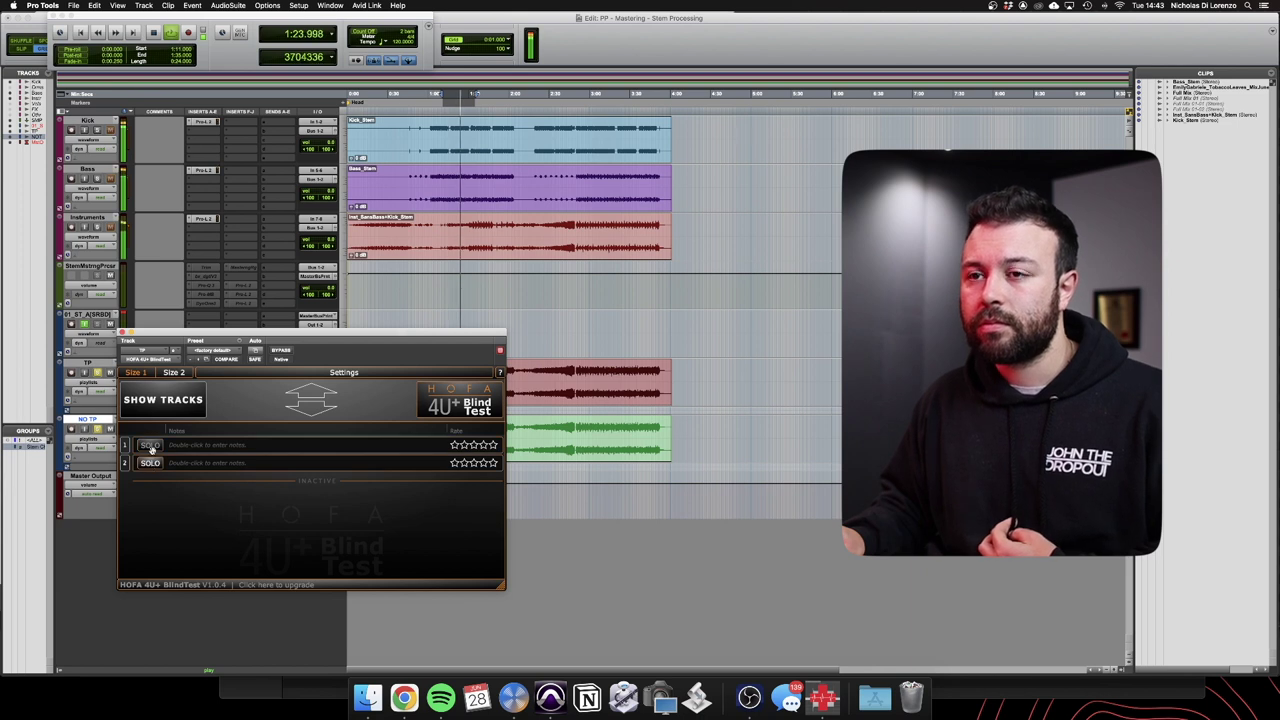
double_click(177, 462)
text(NO TP)
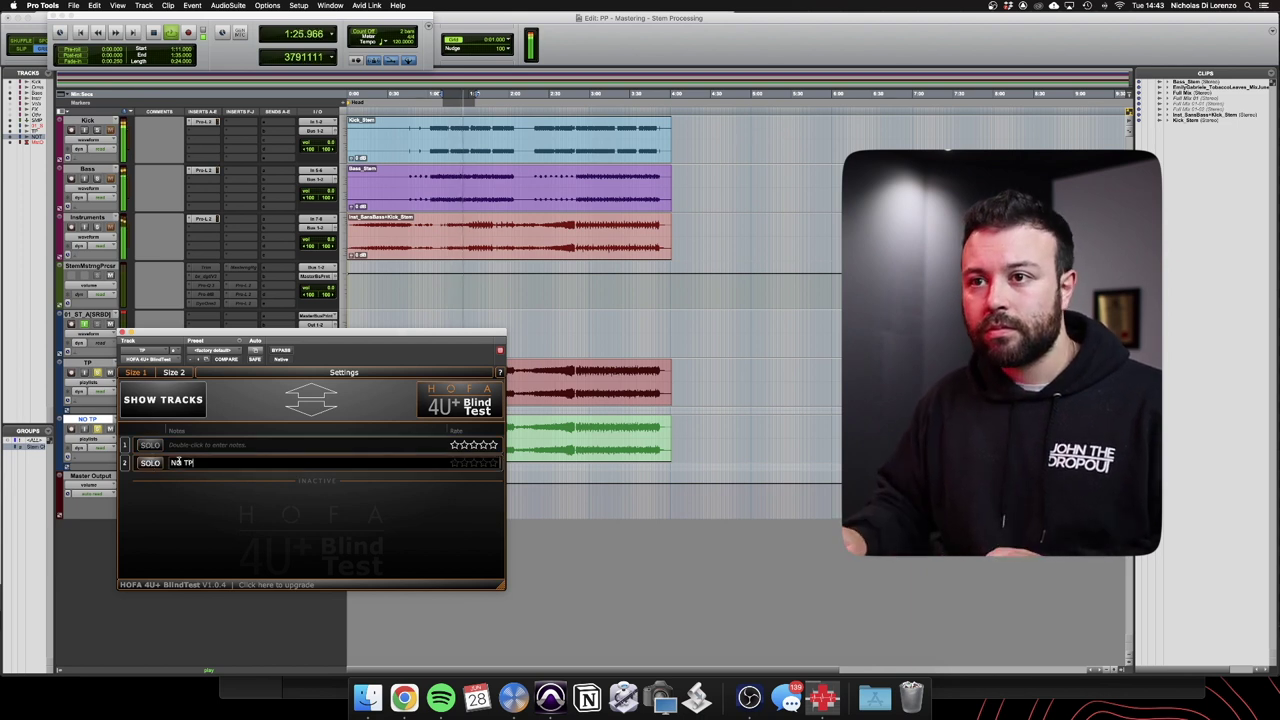
click(176, 400)
key(space)
Run another round, soloing entries 1 and 2, noting TP for entry 2, then reveal the tracks
click(133, 408)
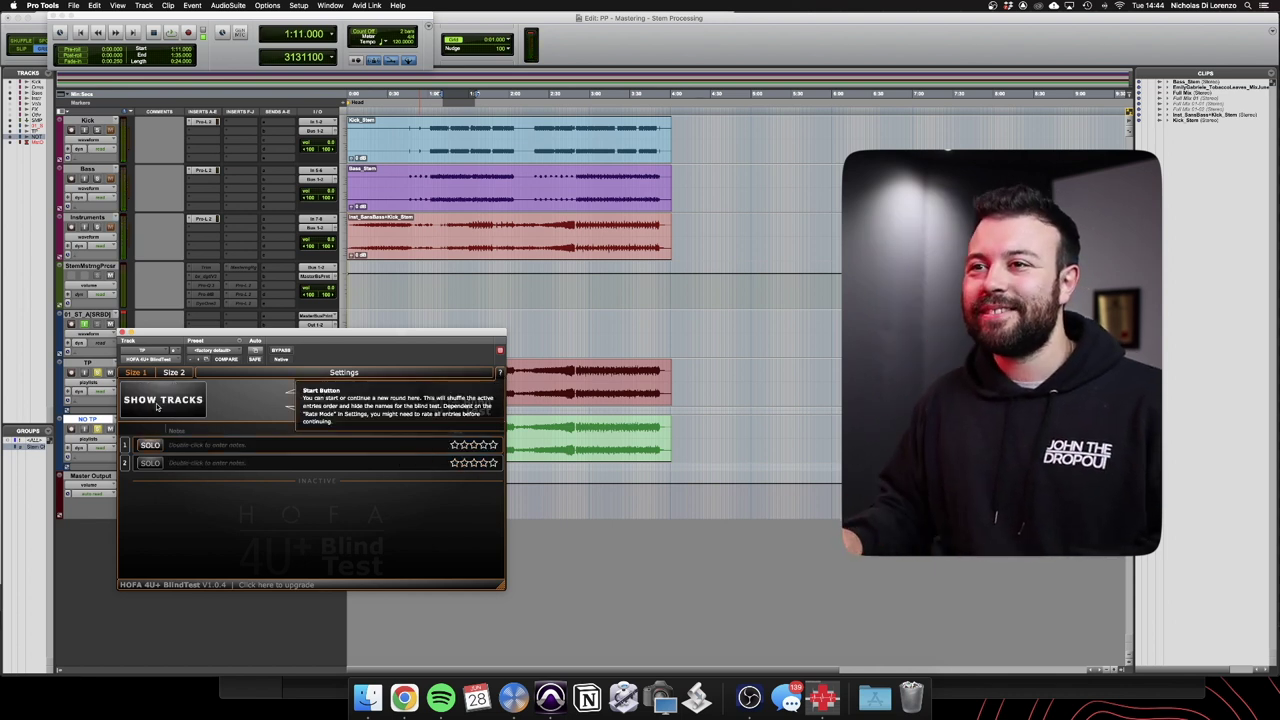
key(space)
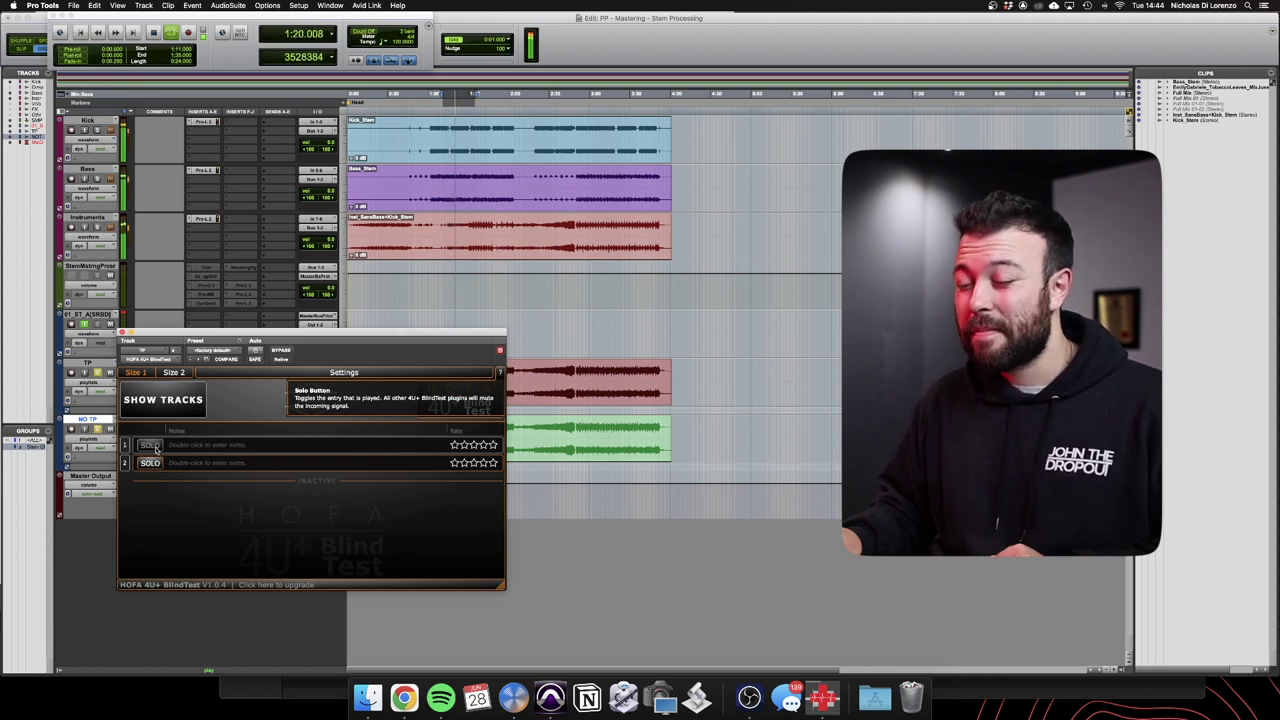
click(155, 449)
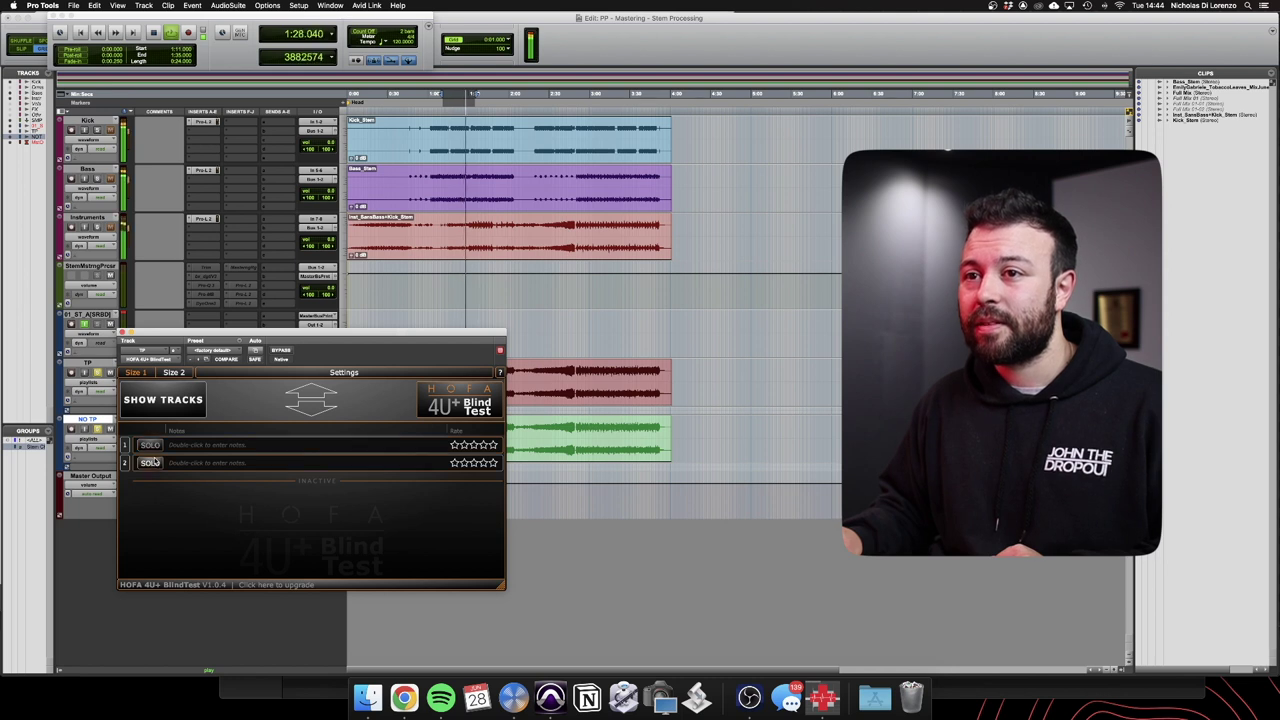
click(150, 445)
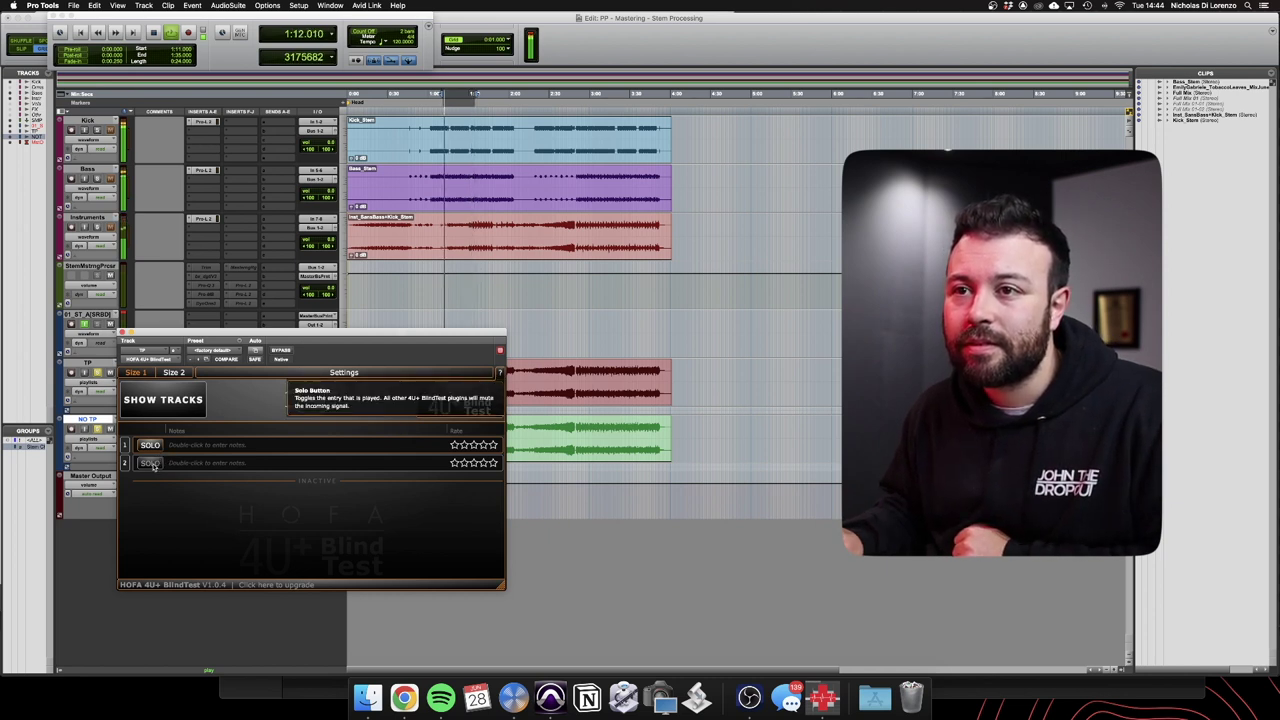
click(151, 463)
double_click(173, 456)
text(TP)
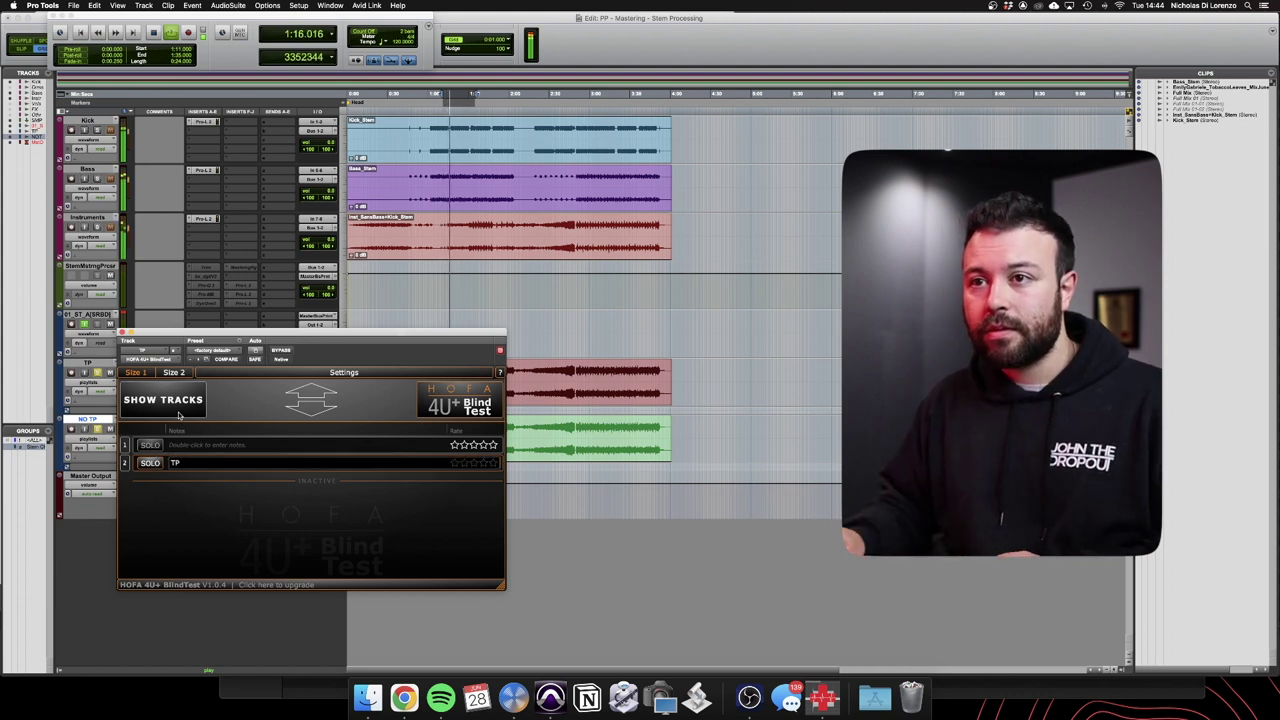
click(200, 403)
key(space)
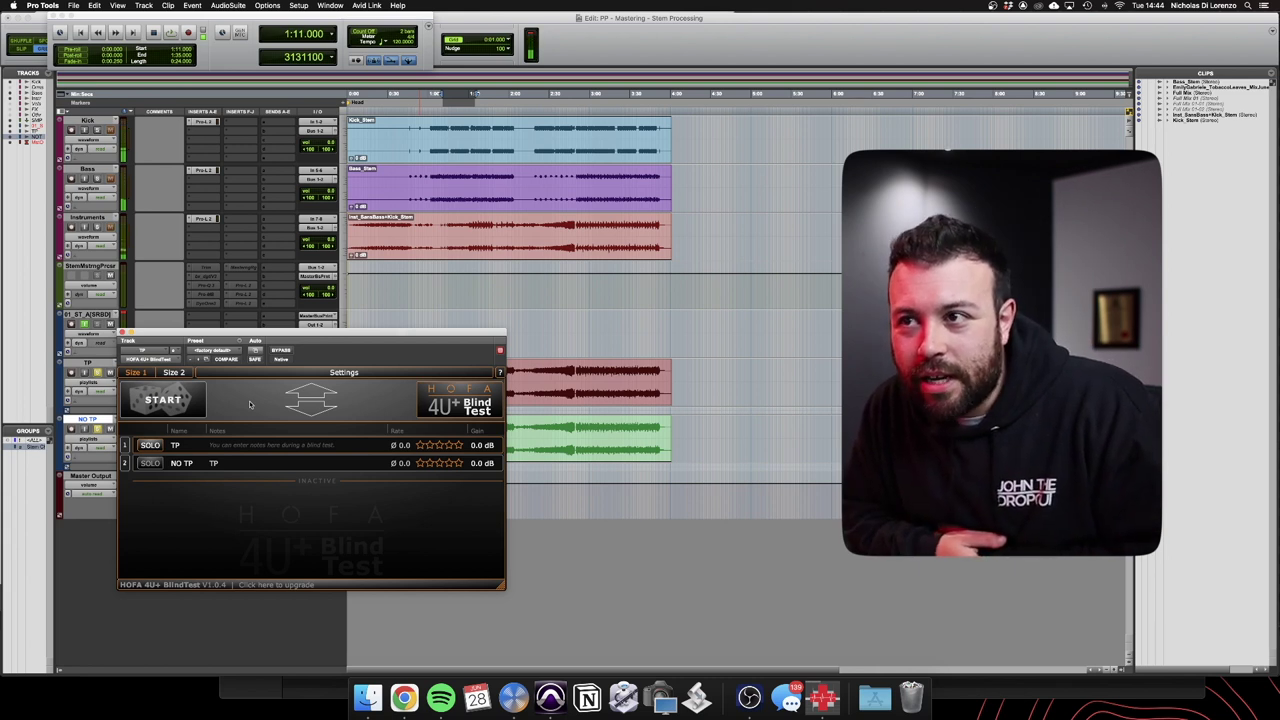
Close HOFA BlindTest, open Pro-L 2 on the NO TP track, move it aside, and start playback
click(122, 332)
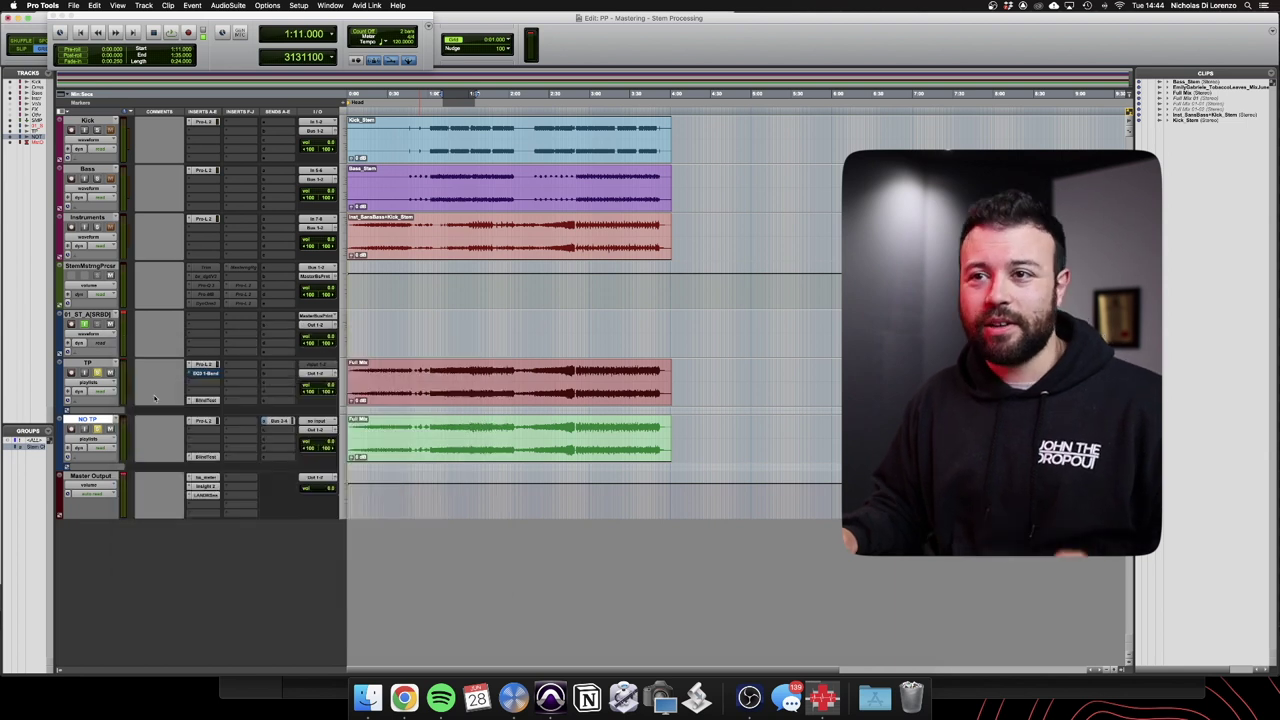
click(202, 420)
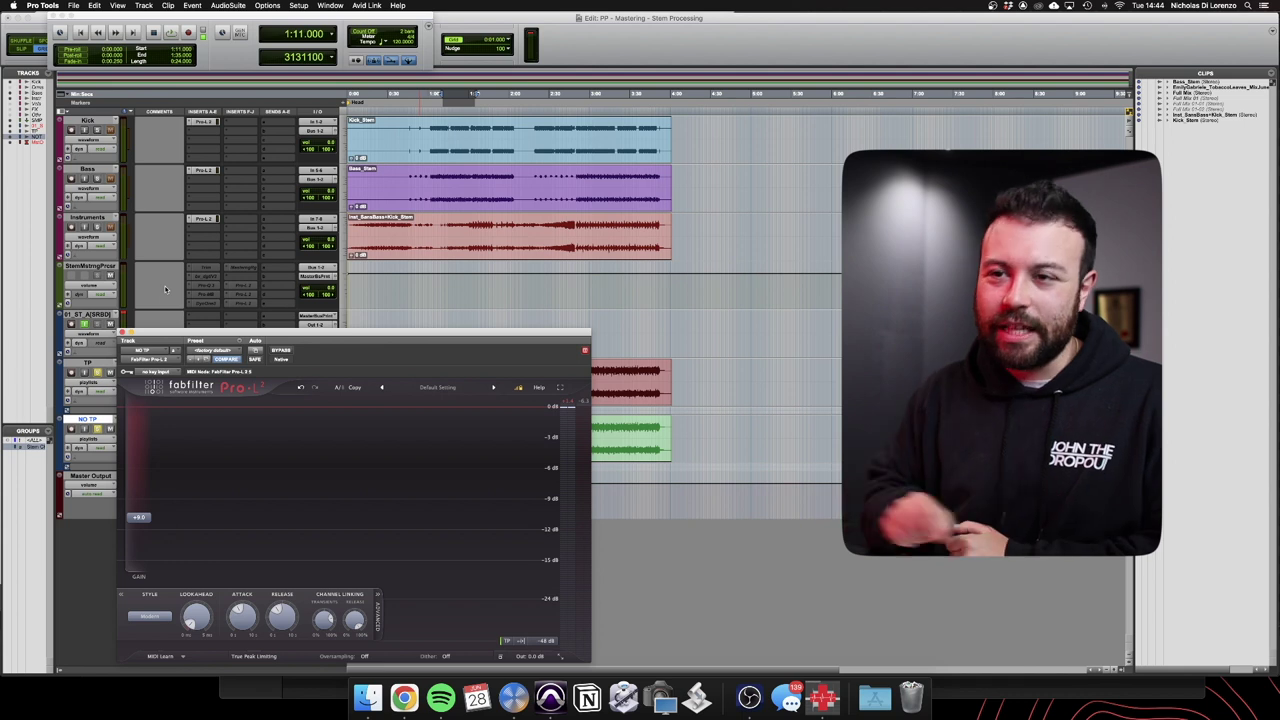
drag(206, 336, 324, 273)
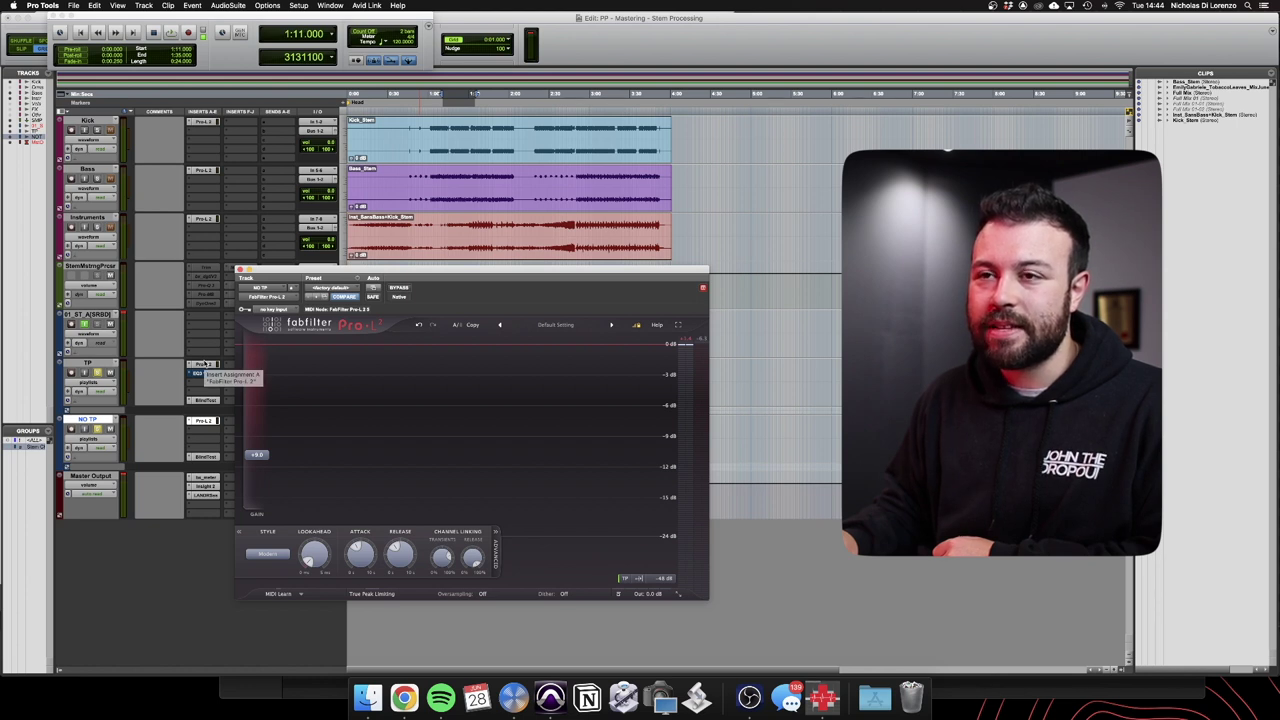
key(space)
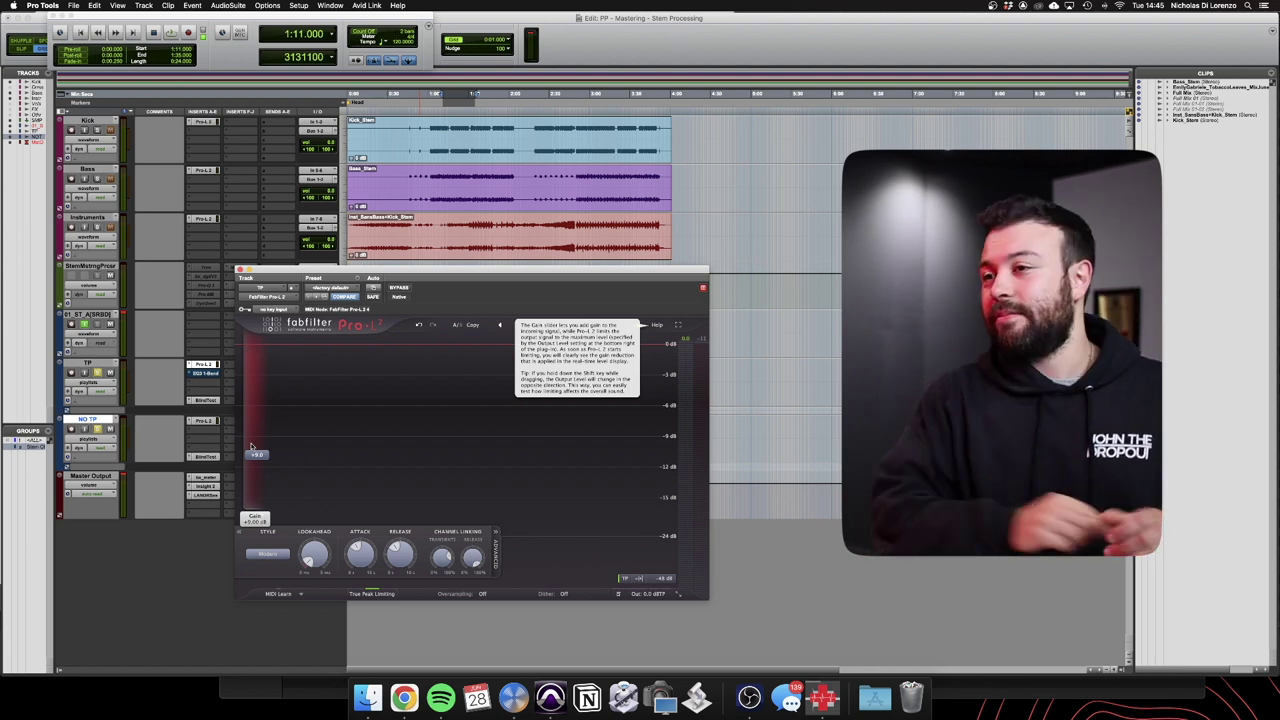
Cycle Pro-L 2's meter scale through K-12 and K-14, ending on the Loudness view
drag(470, 270, 302, 269)
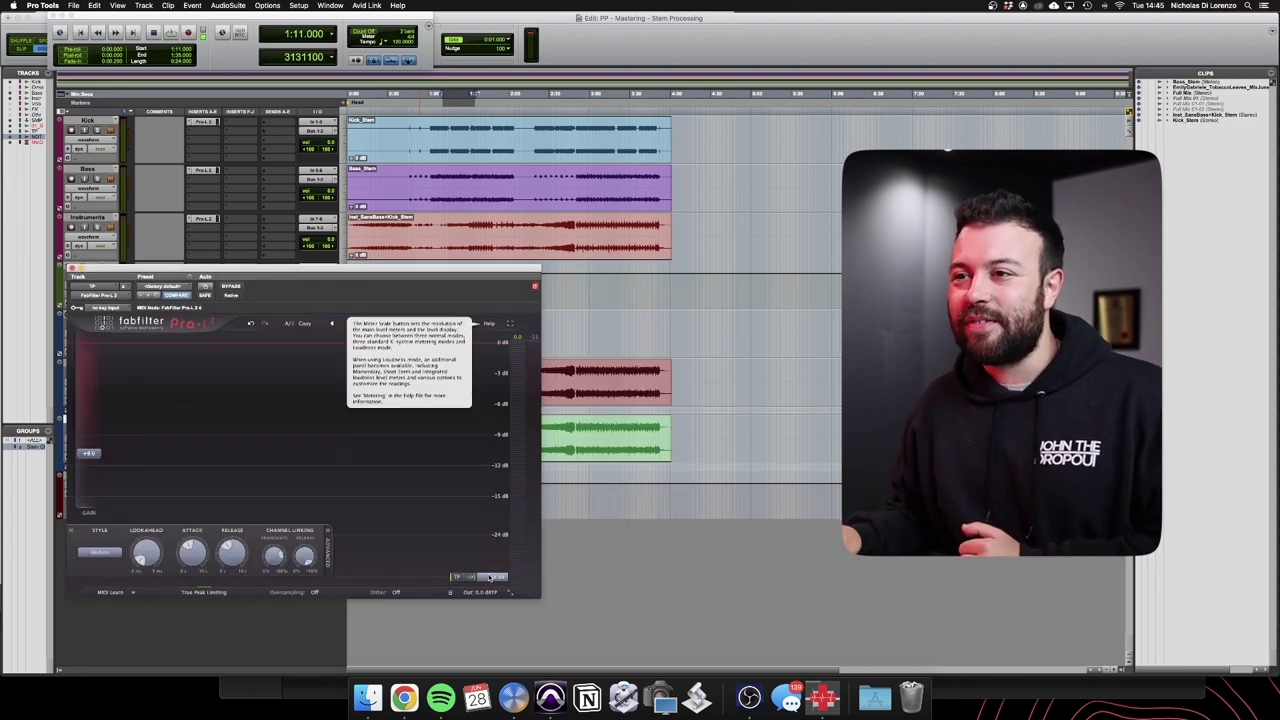
click(489, 577)
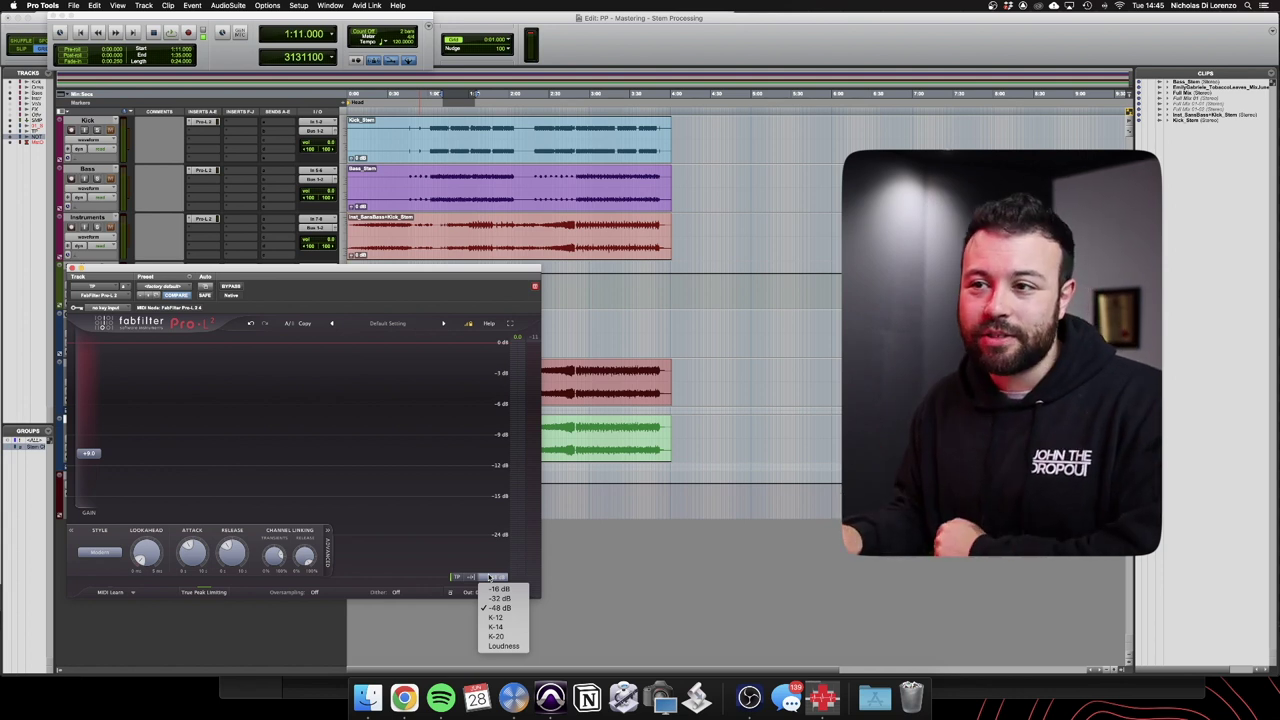
click(494, 617)
click(490, 577)
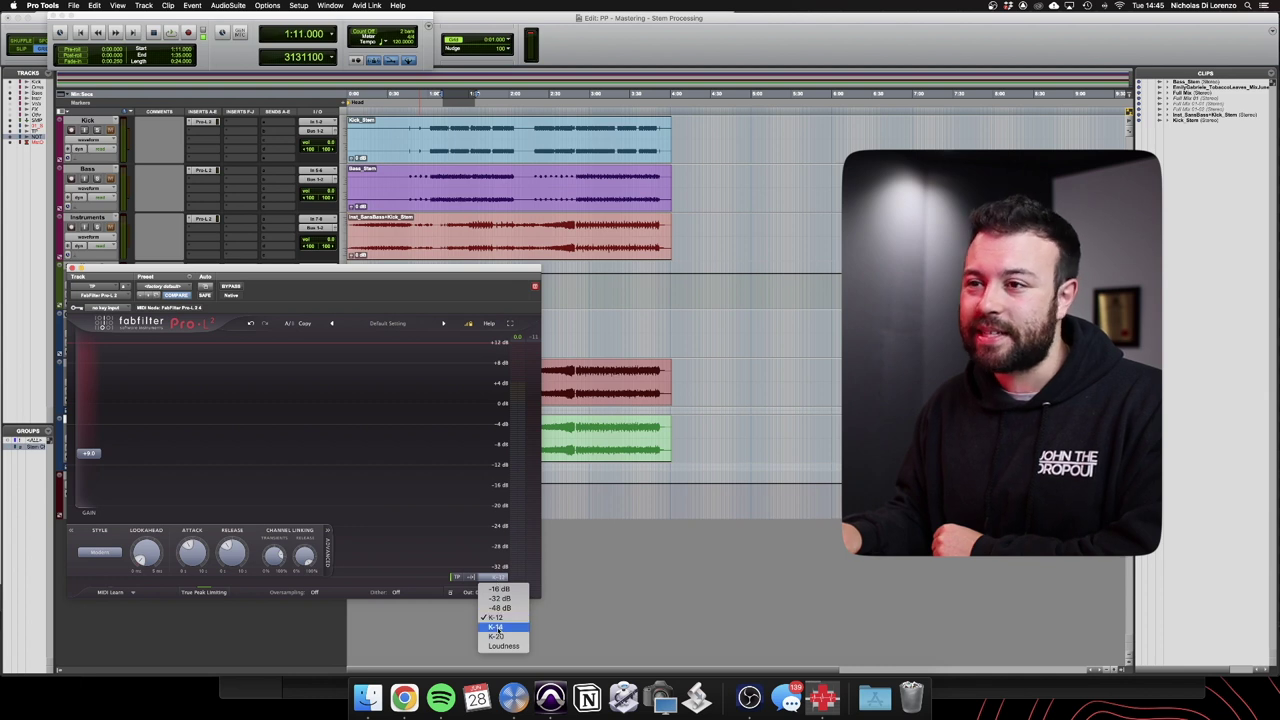
click(496, 626)
click(490, 577)
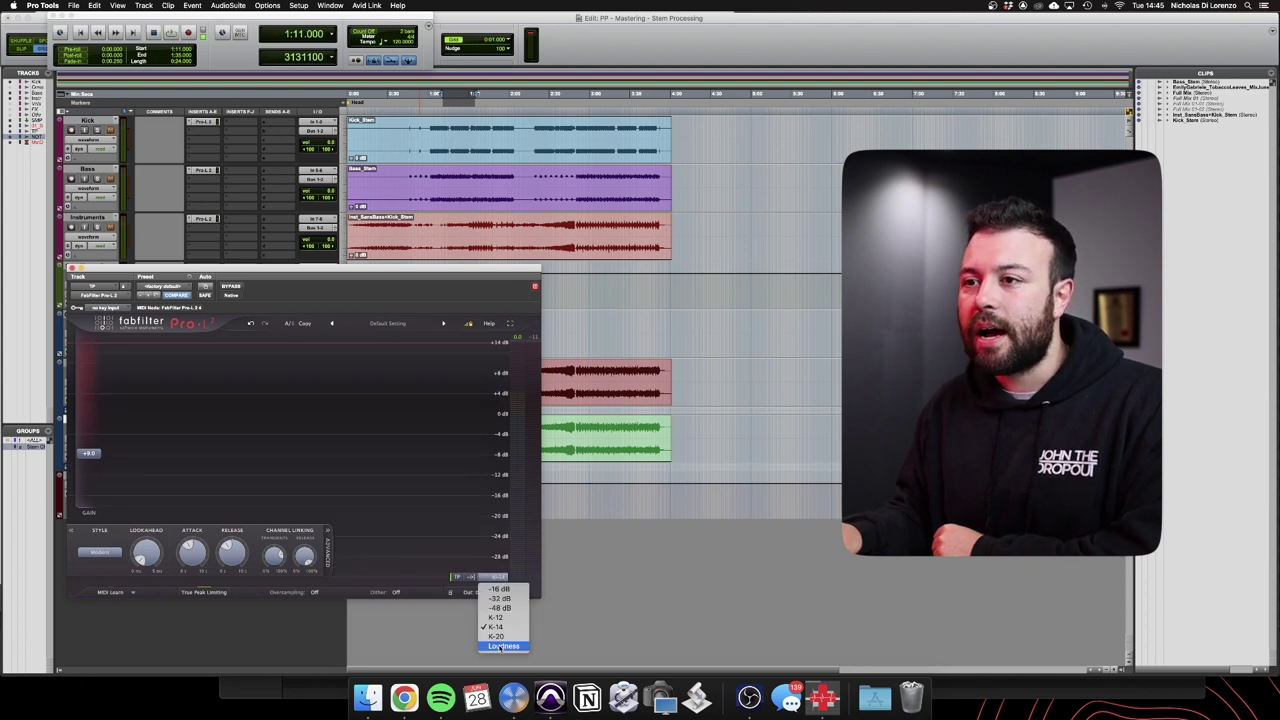
click(503, 645)
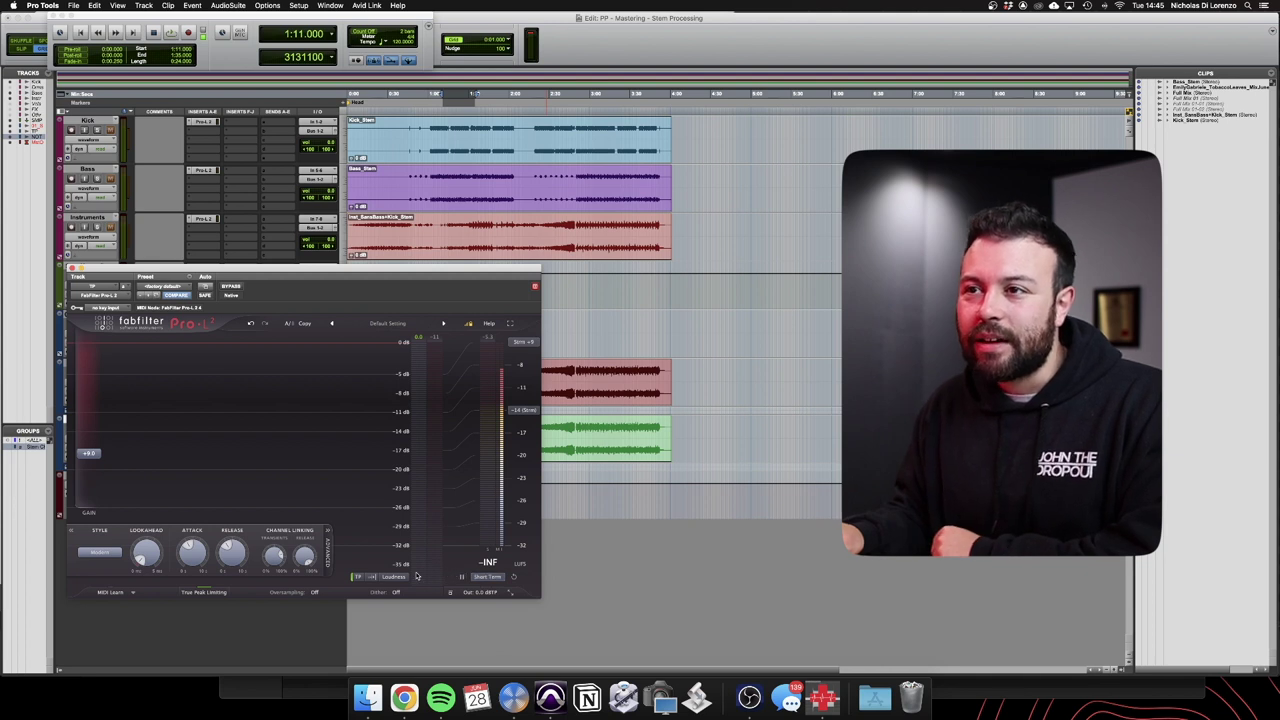
Leave the loudness target at -14 LUFS and bring up the loudness measurement mode options
click(517, 411)
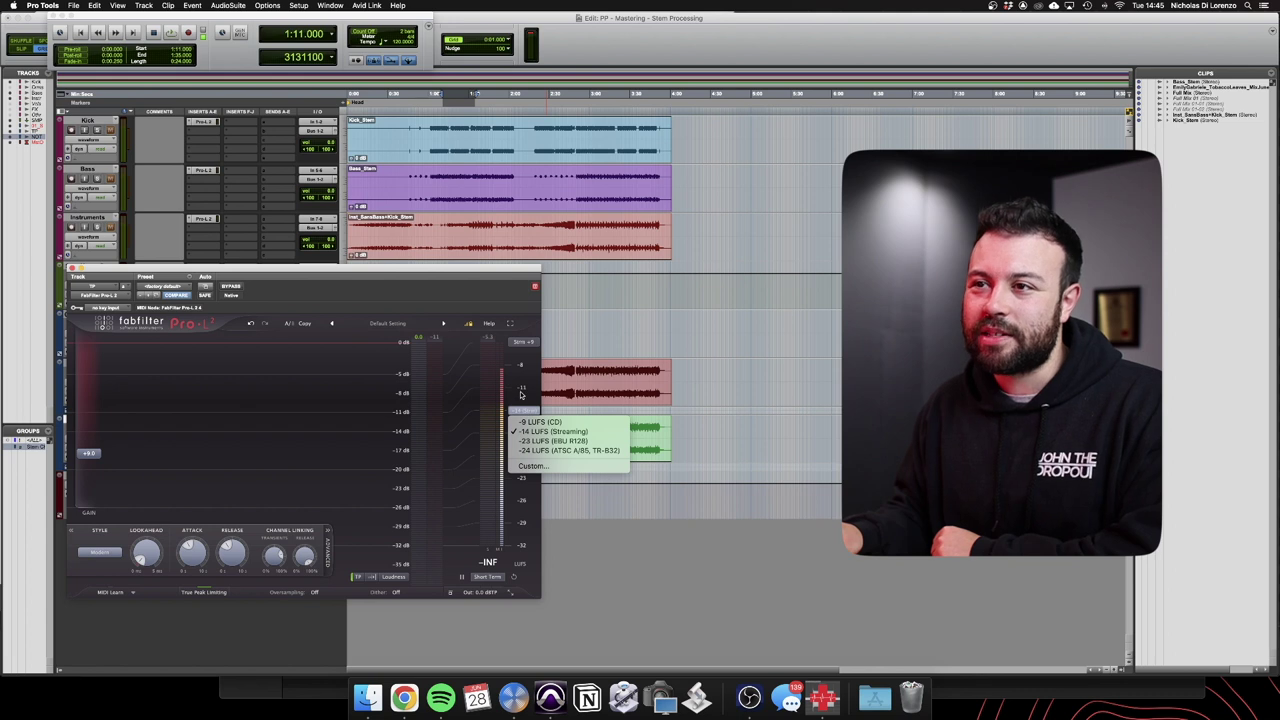
click(520, 395)
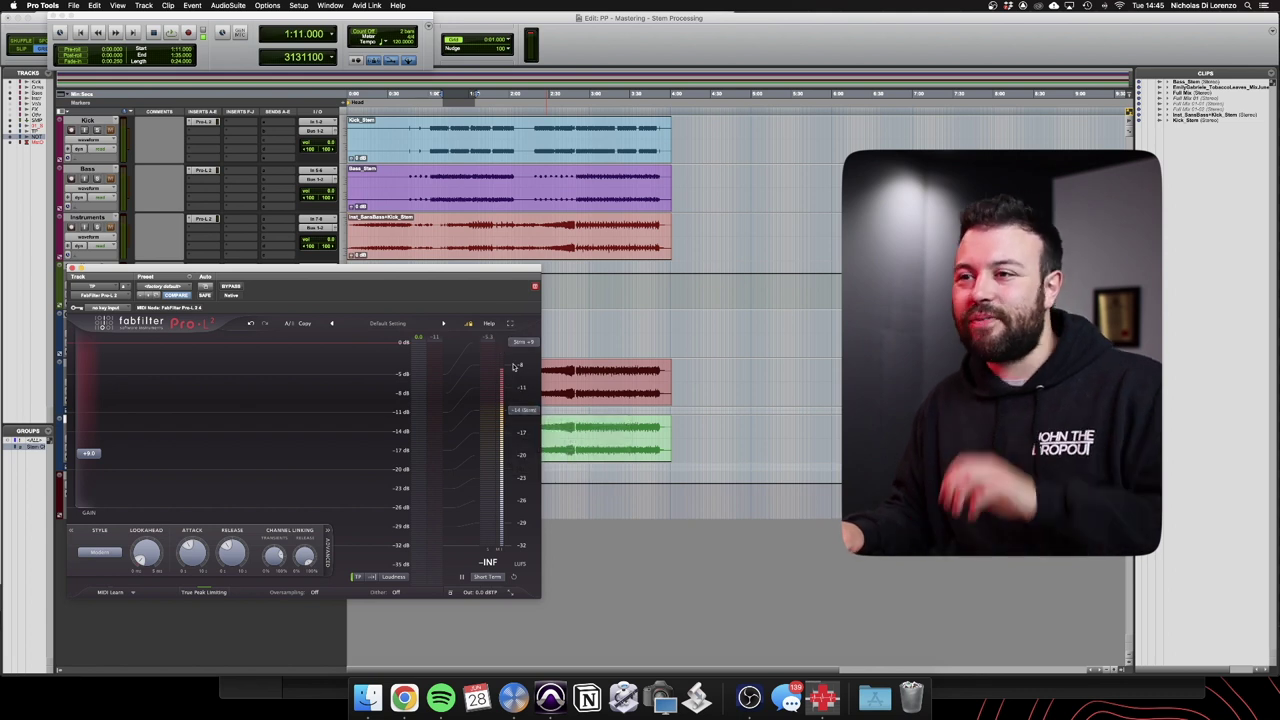
click(488, 577)
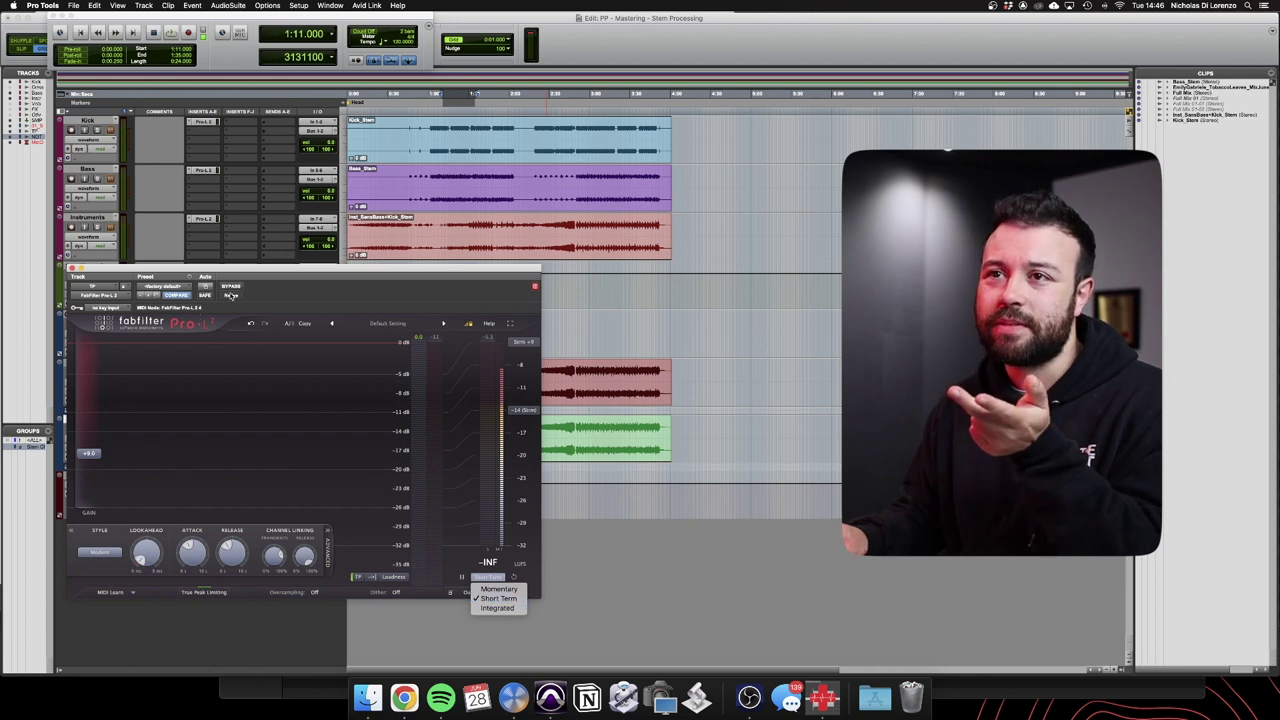
Open Insight on the Master Output and bring the Pro-L 2 window to the front
drag(237, 271, 457, 216)
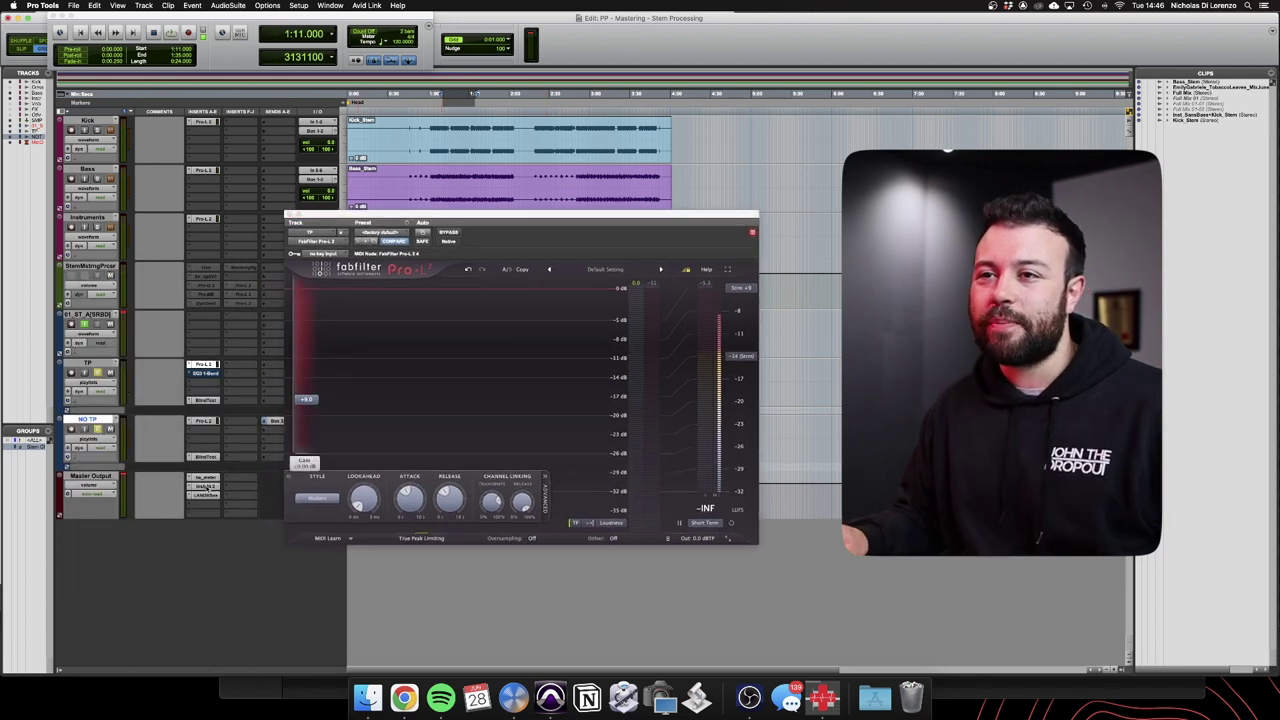
click(207, 488)
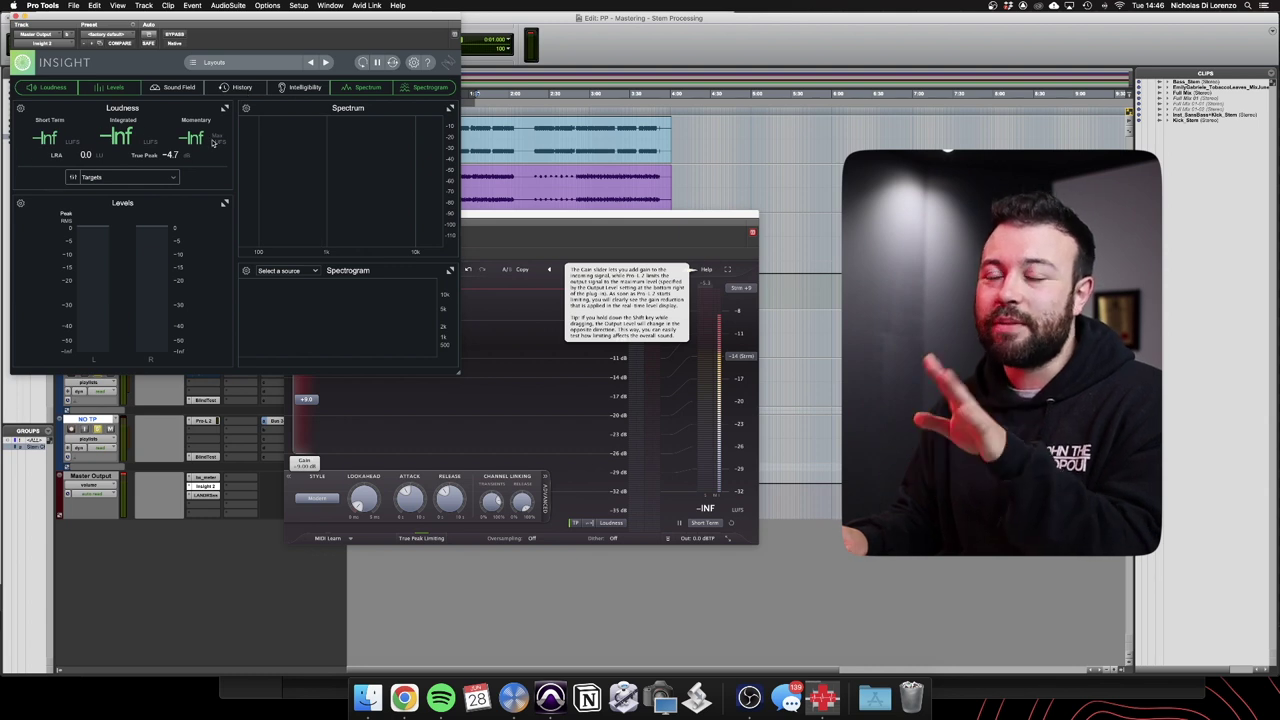
click(540, 230)
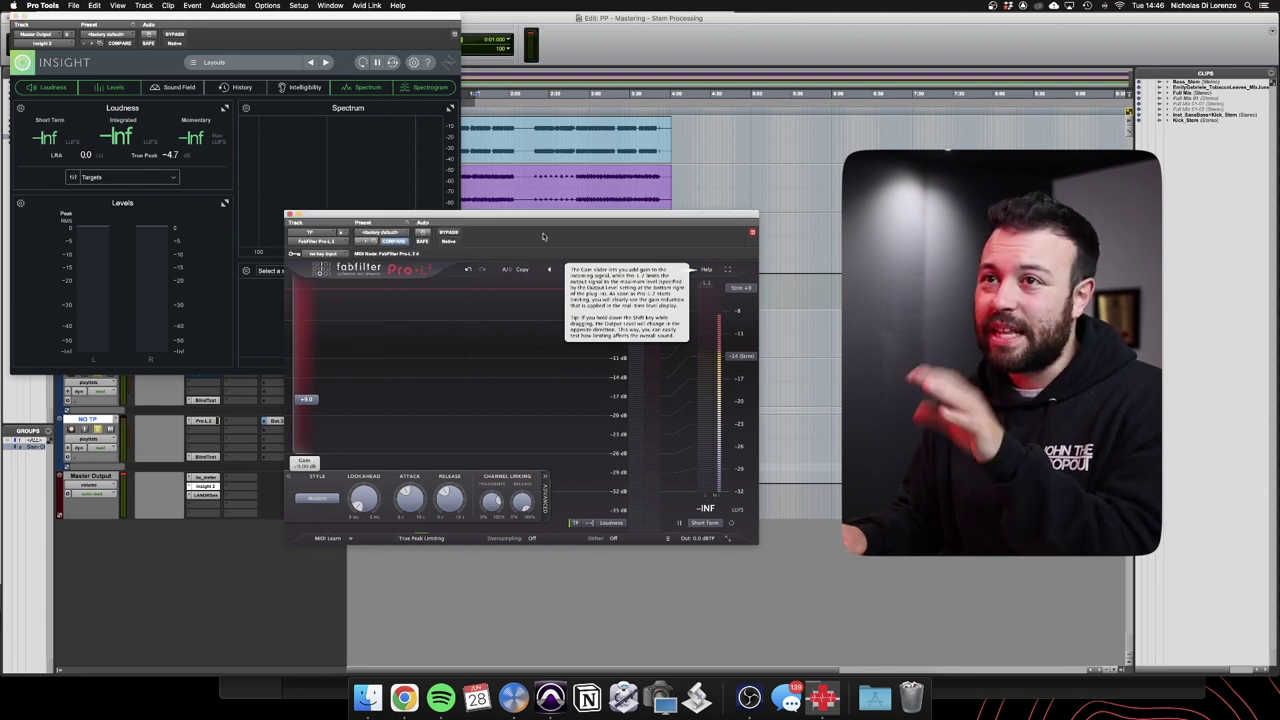
Switch Pro-L 2's loudness readout to Integrated, then back to Short Term
click(705, 522)
click(718, 554)
click(705, 522)
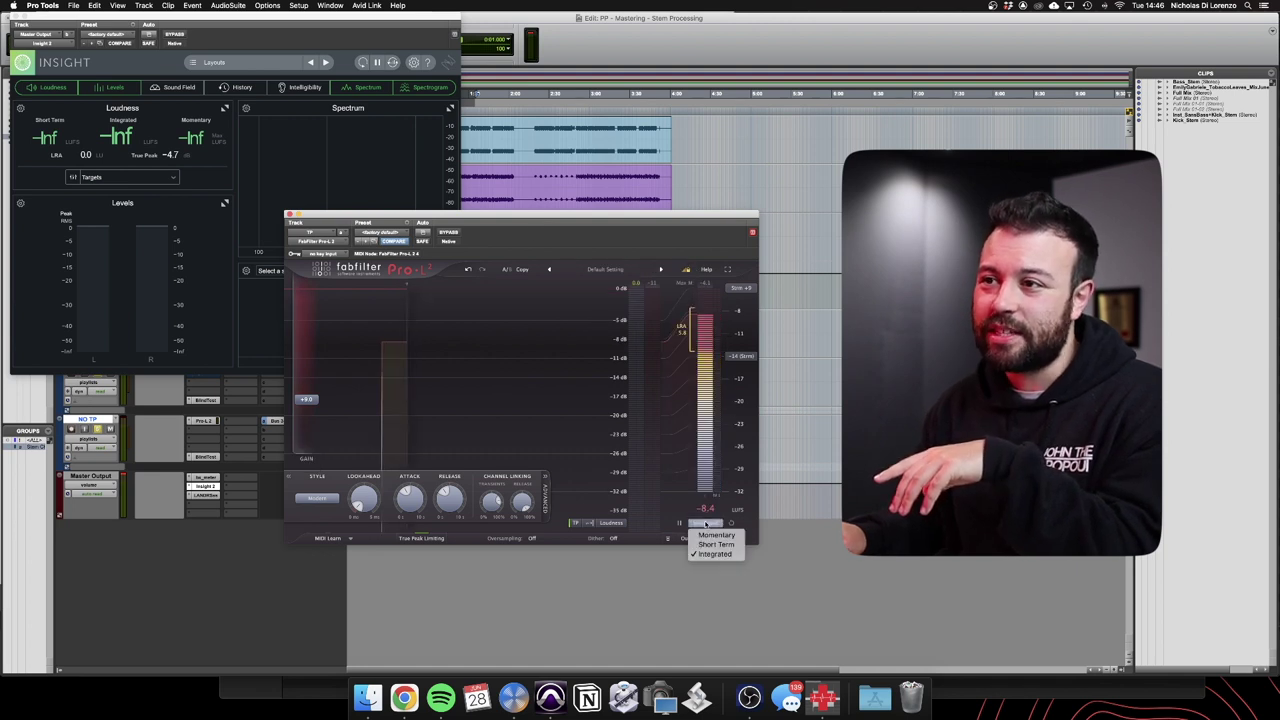
click(713, 538)
click(705, 522)
click(697, 537)
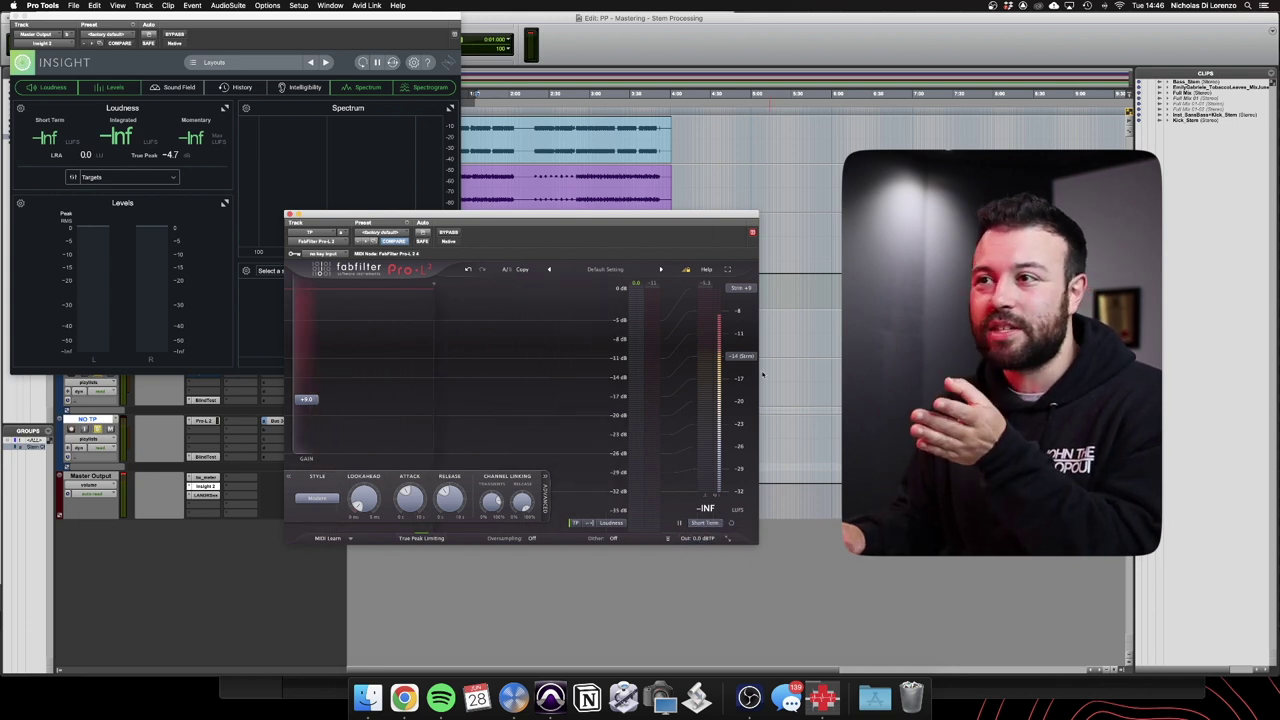
Try Pro-L 2 meter scales of -48 dB and wider ranges, ending on -16 dB
click(607, 523)
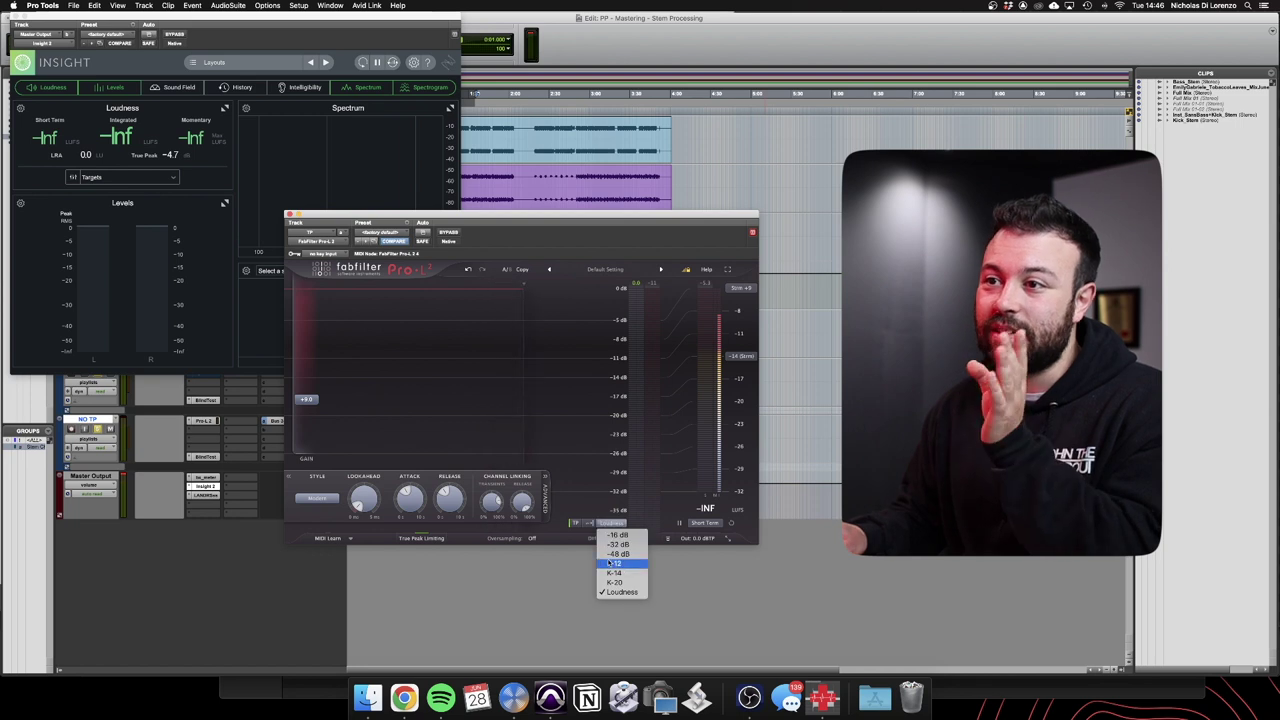
click(609, 555)
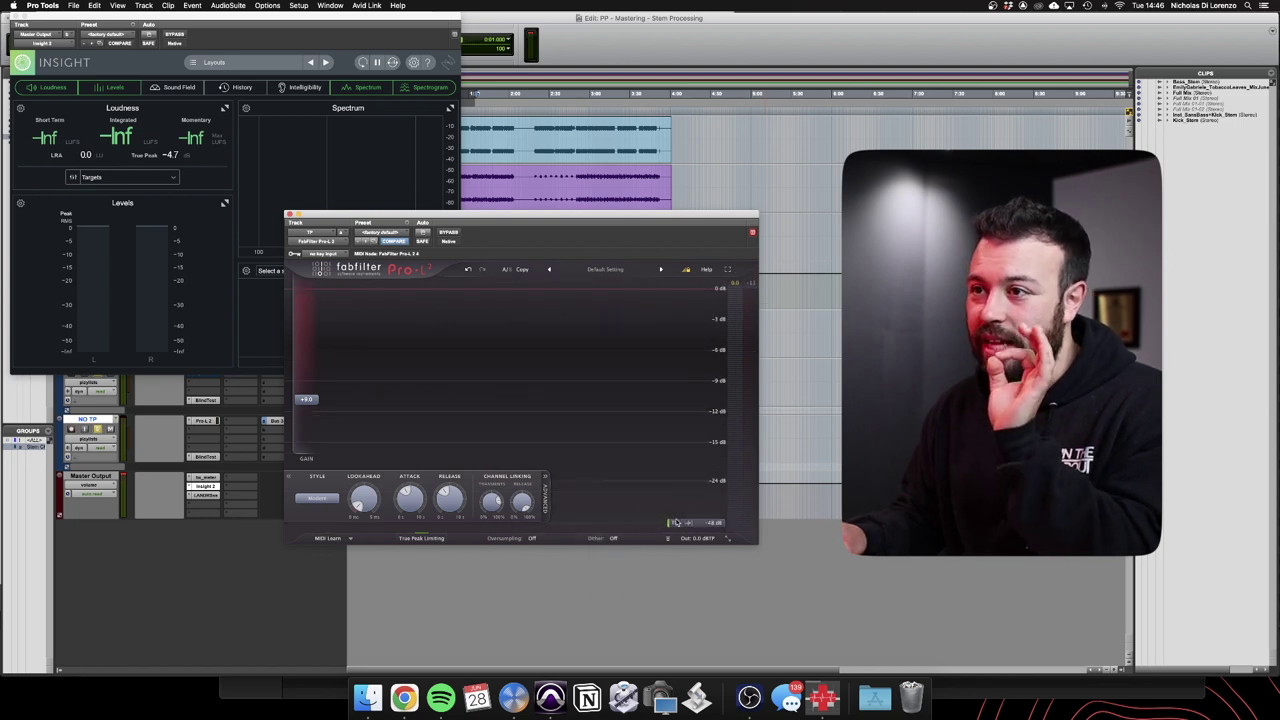
click(716, 524)
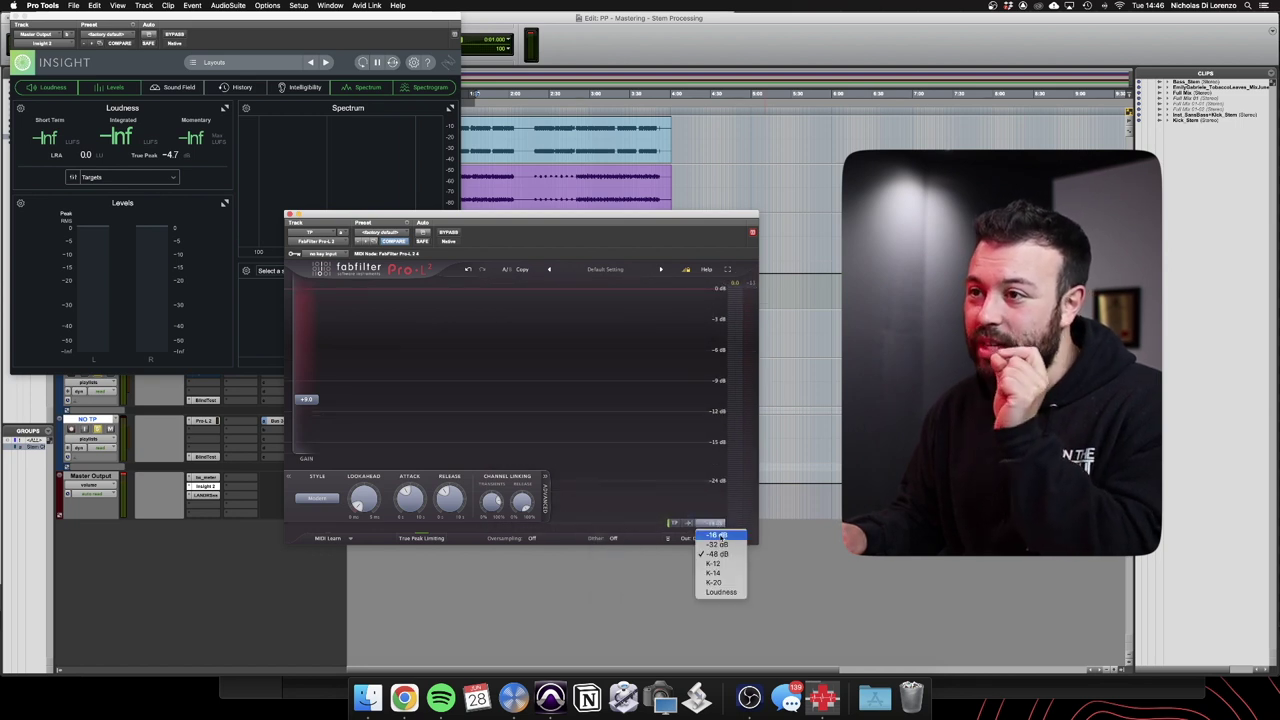
click(711, 531)
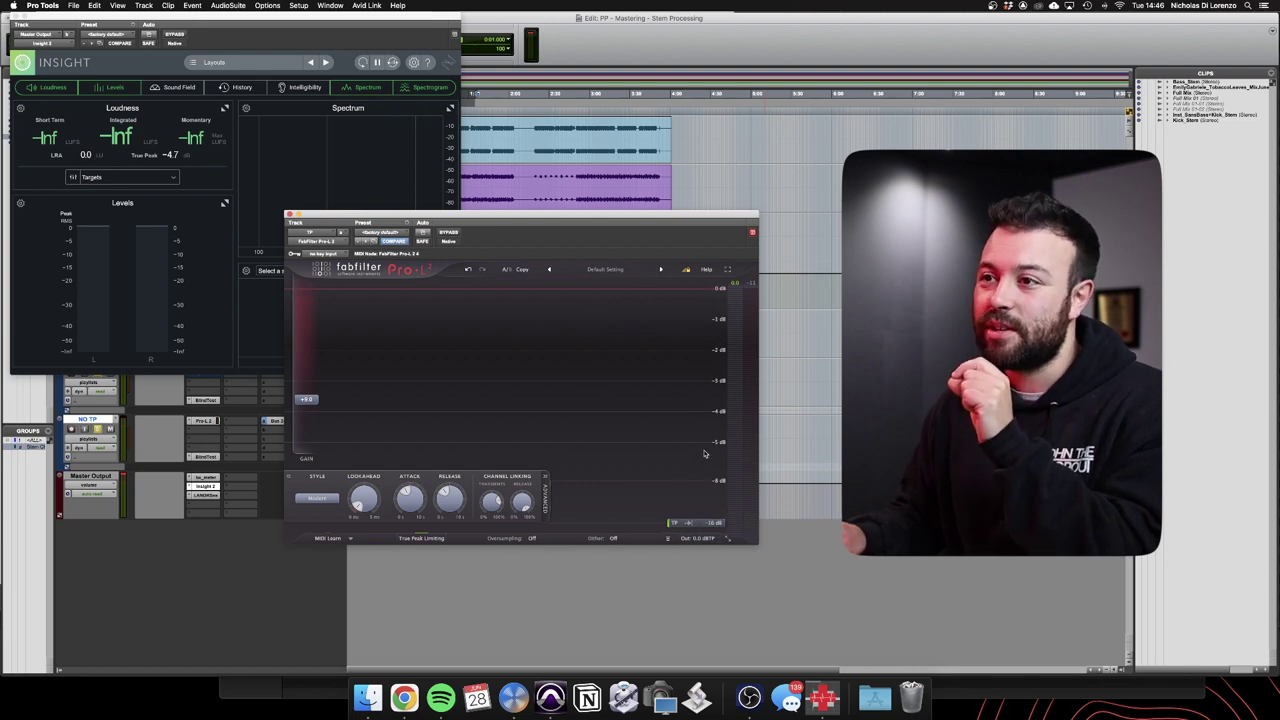
click(705, 518)
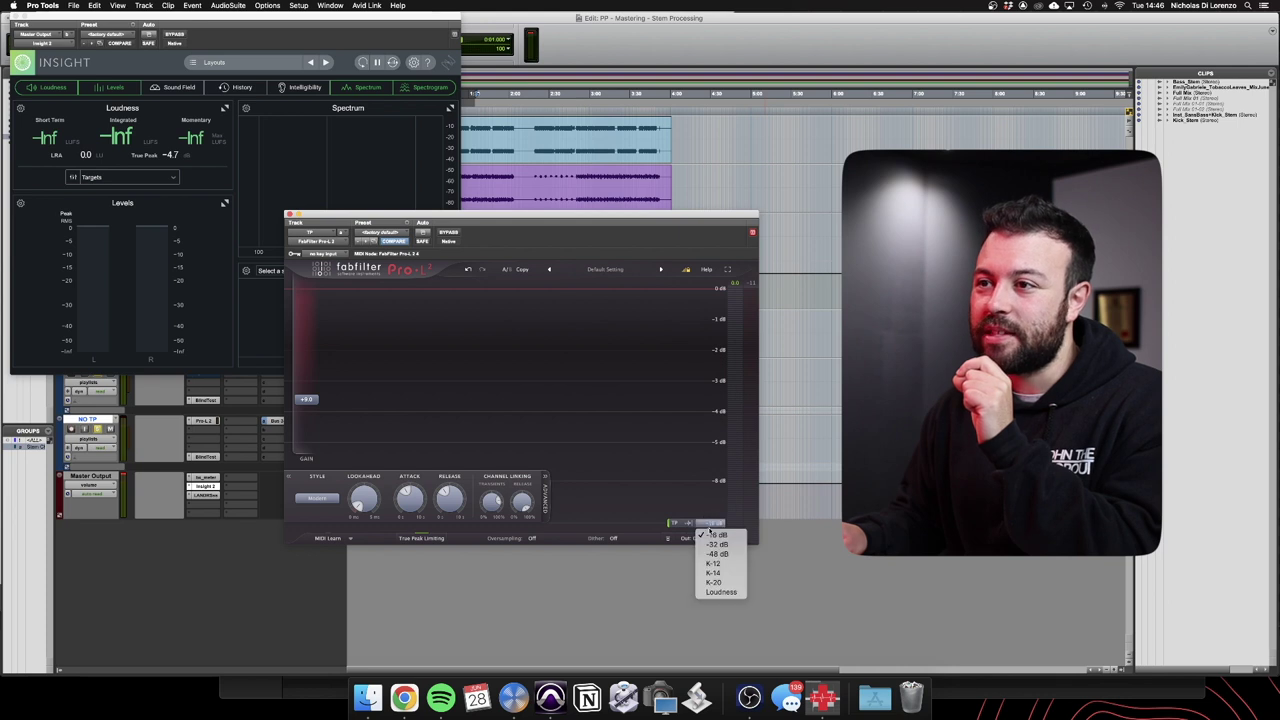
click(705, 558)
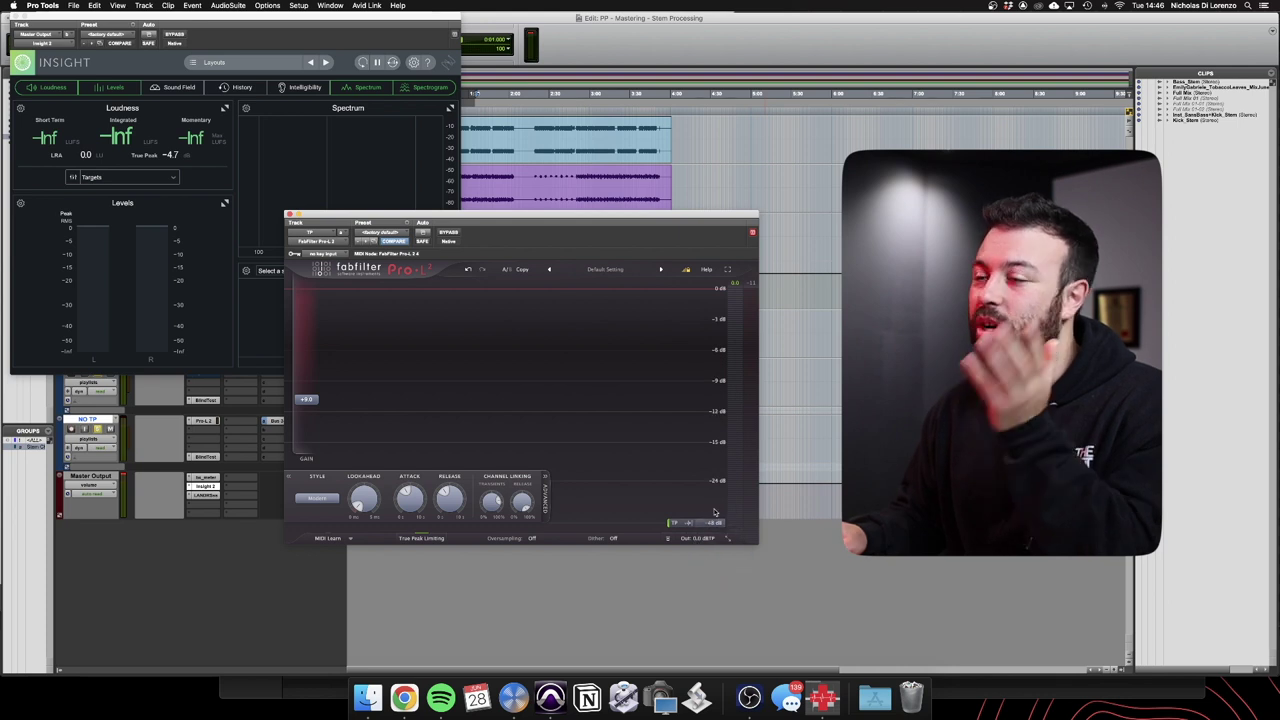
click(710, 523)
click(714, 536)
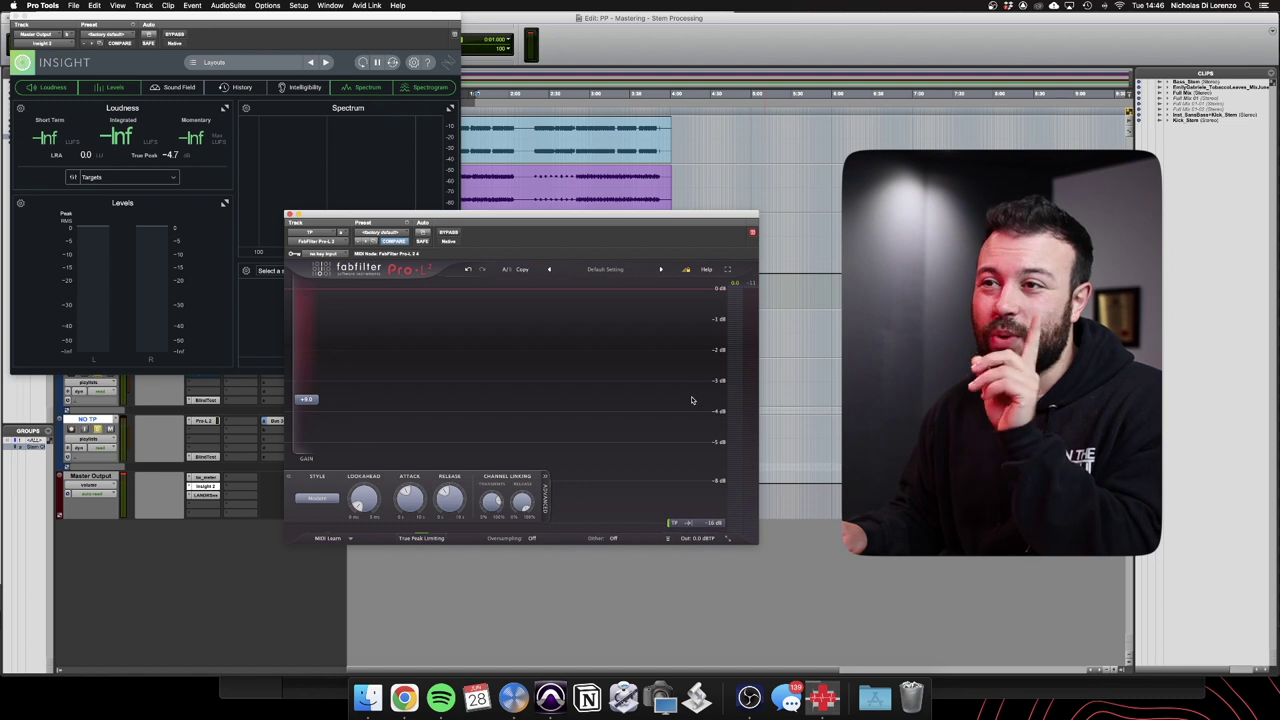
Shrink Pro-L 2 to its Compact layout, then enlarge the window again
click(727, 538)
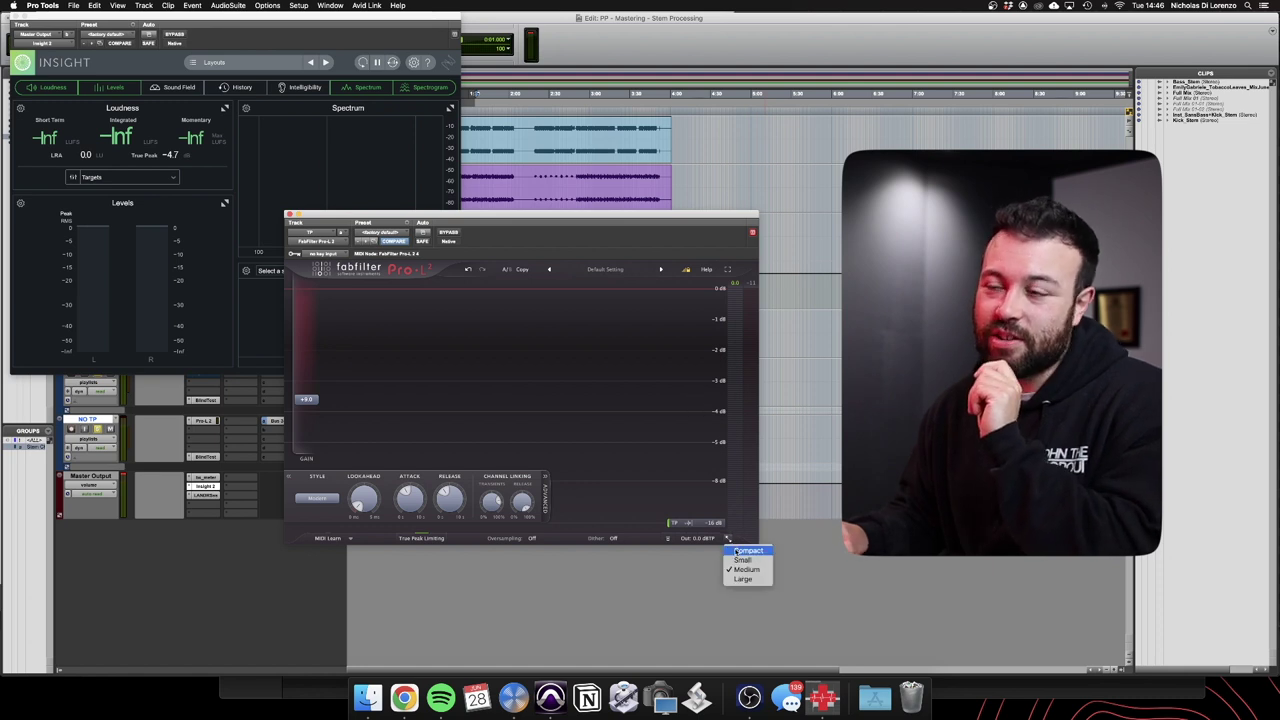
click(737, 550)
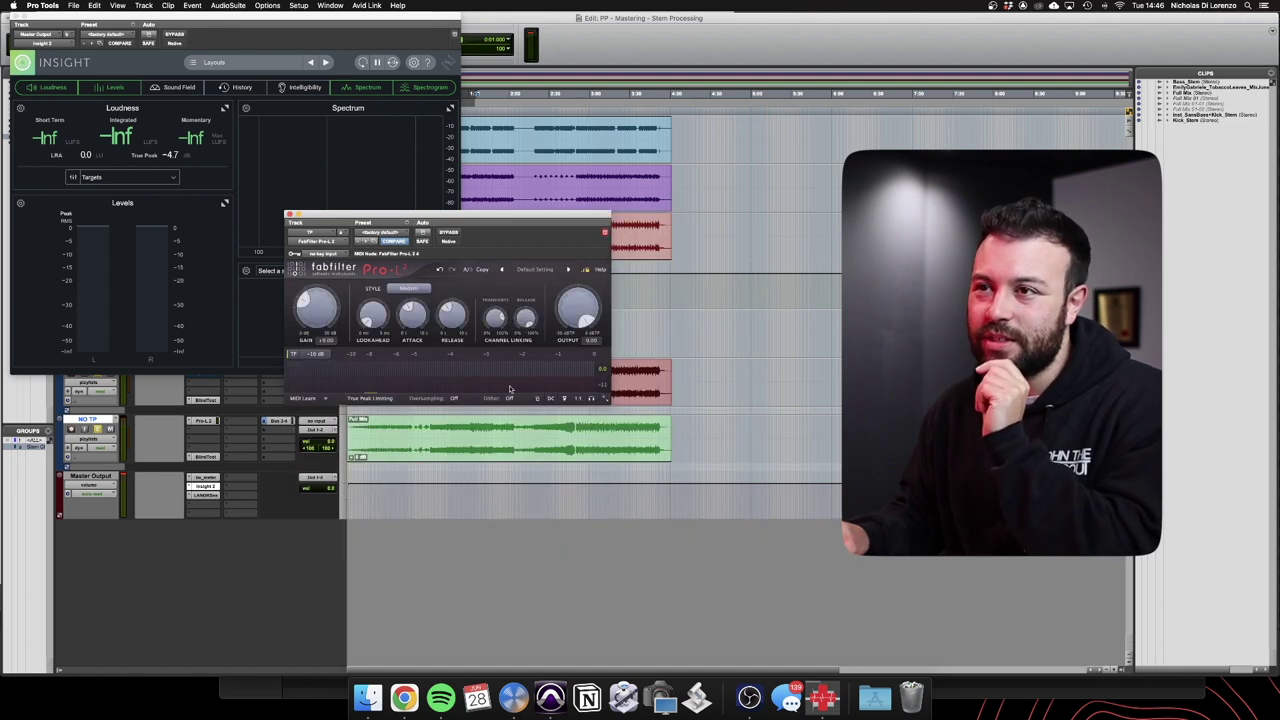
mouse_move(405, 318)
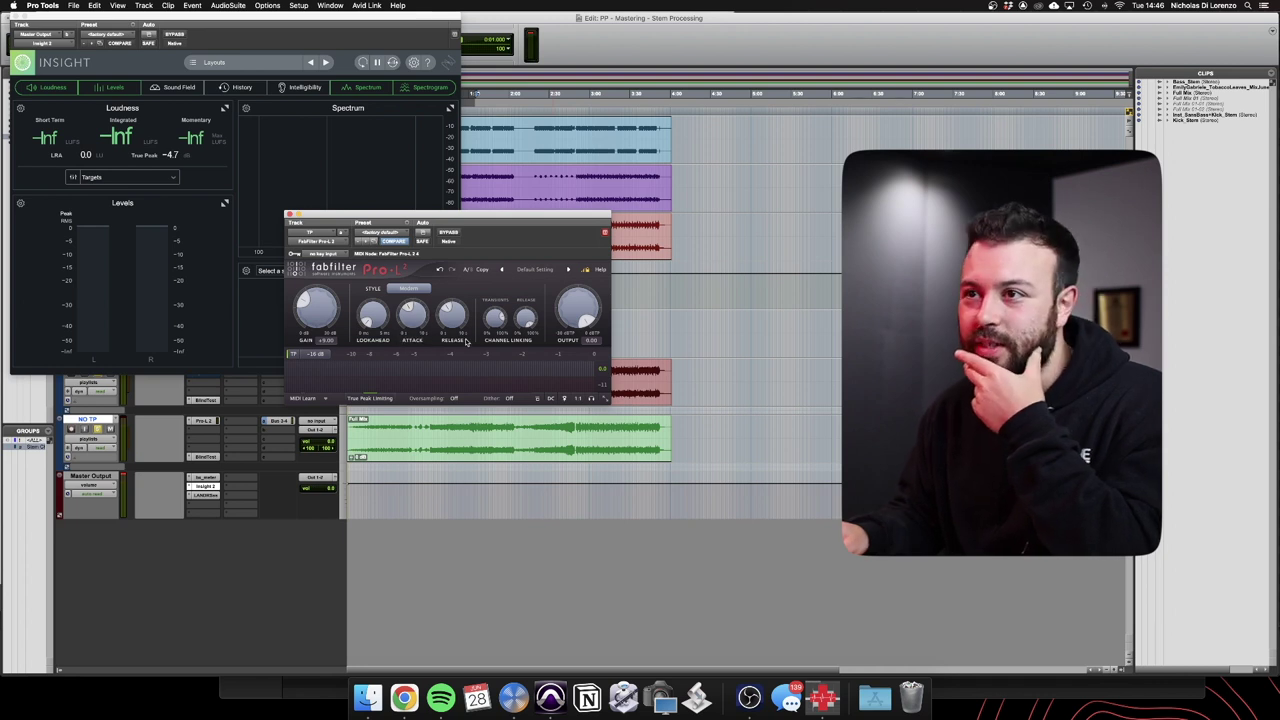
mouse_move(574, 326)
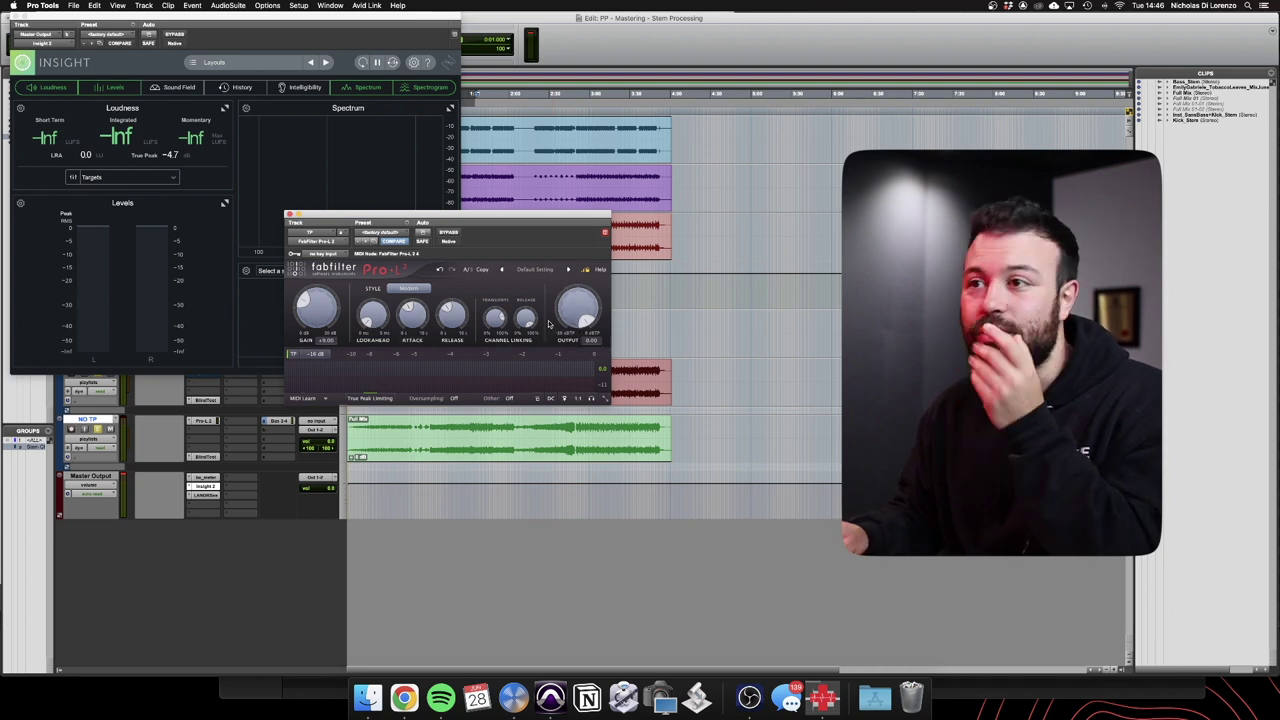
click(605, 399)
click(612, 420)
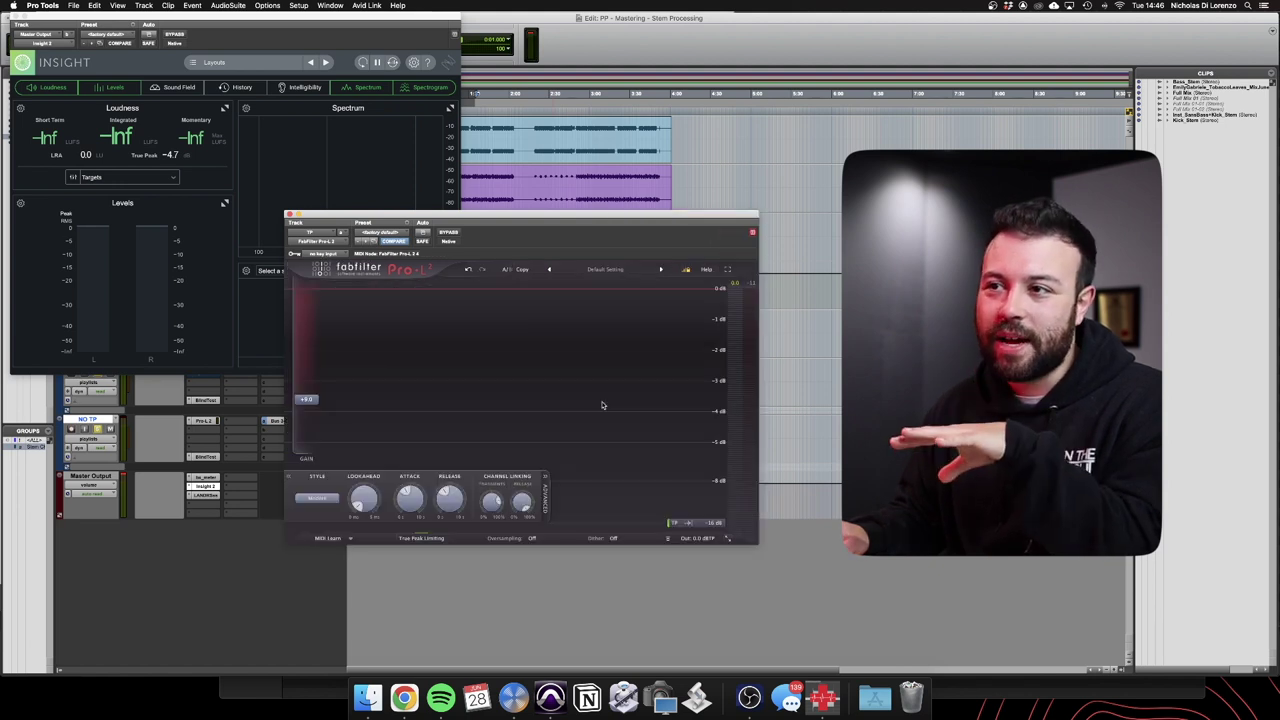
Set Pro-L 2's window to the Large size and switch it to full screen
click(727, 538)
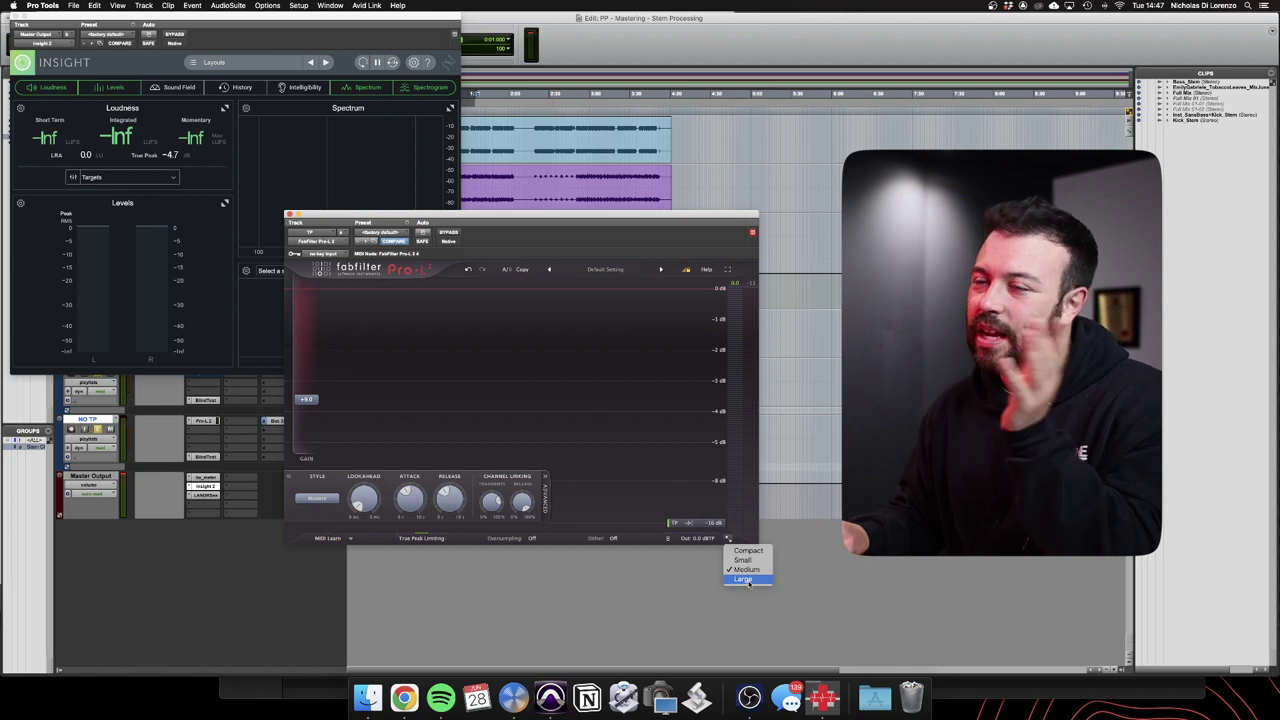
click(745, 580)
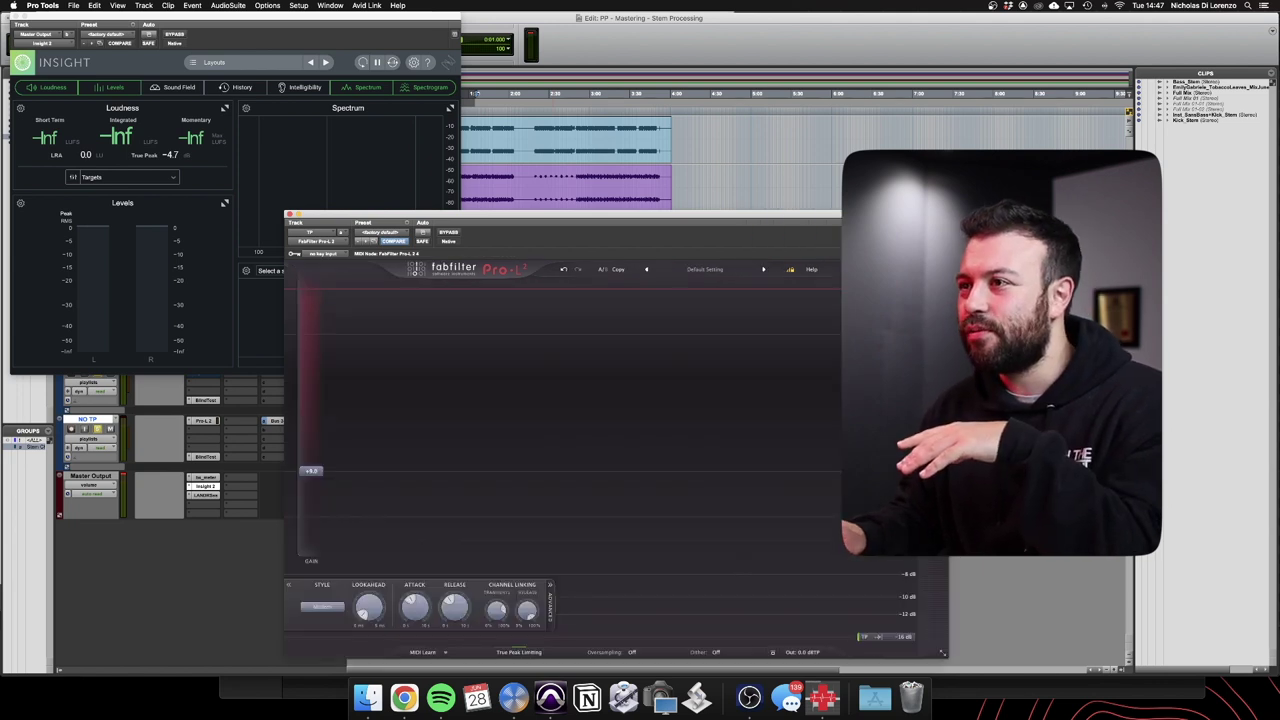
click(941, 652)
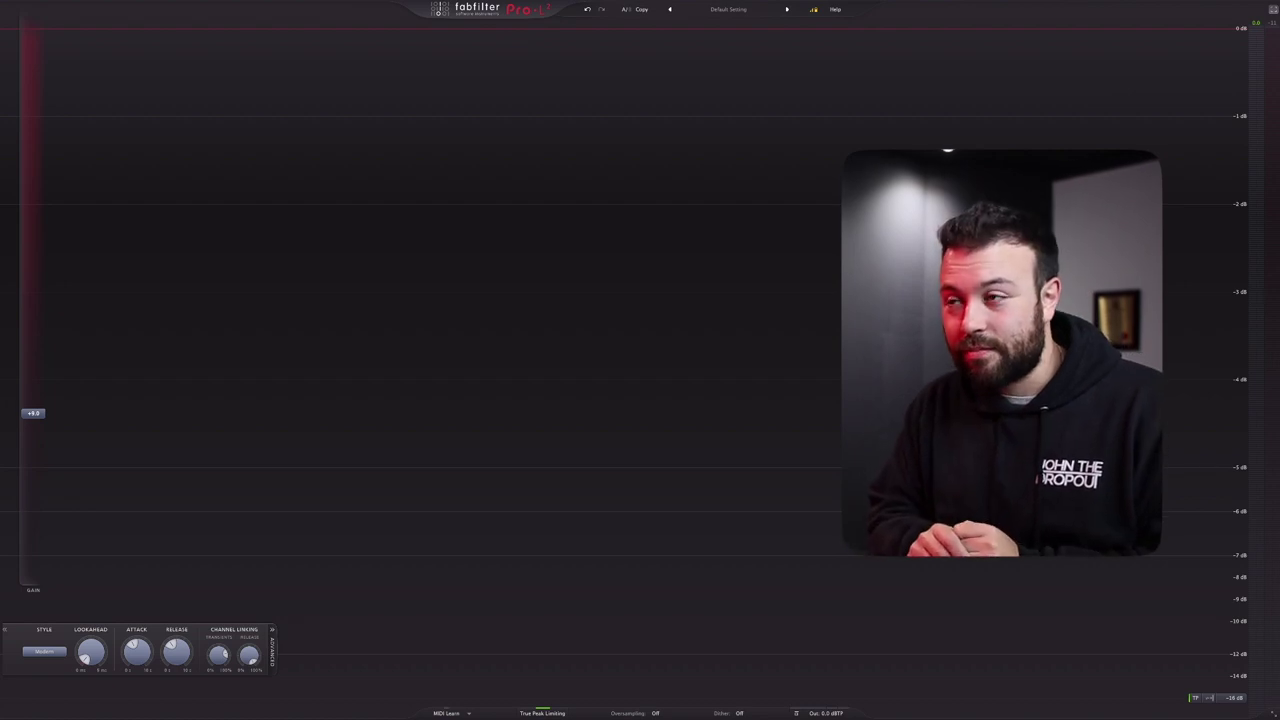
Exit Pro-L 2's full-screen mode and move its window to the left edge beside Insight
click(1270, 711)
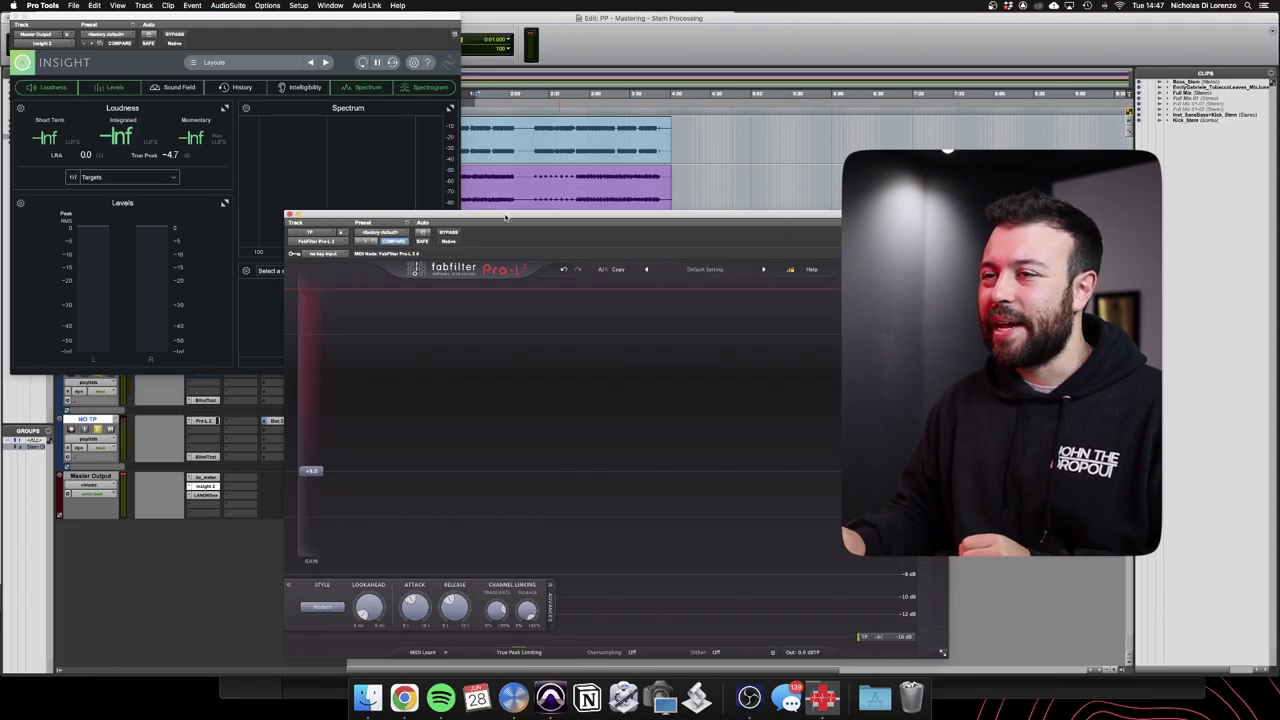
drag(505, 216, 234, 204)
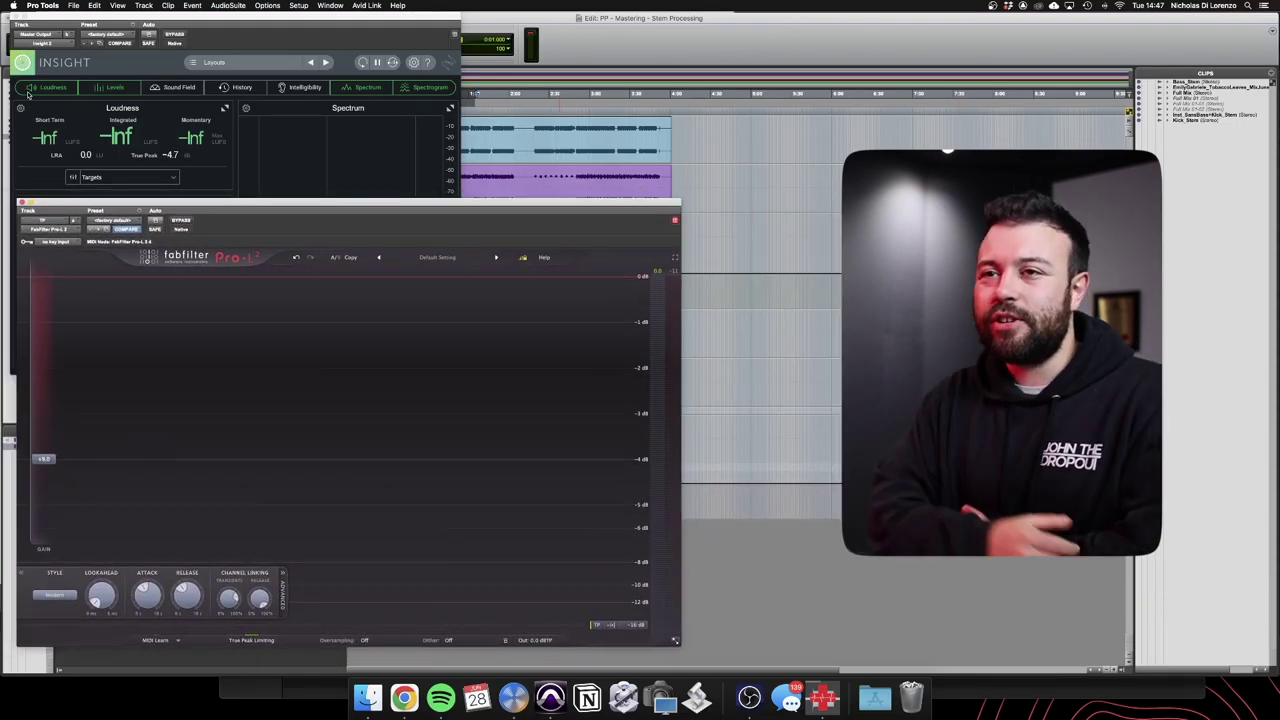